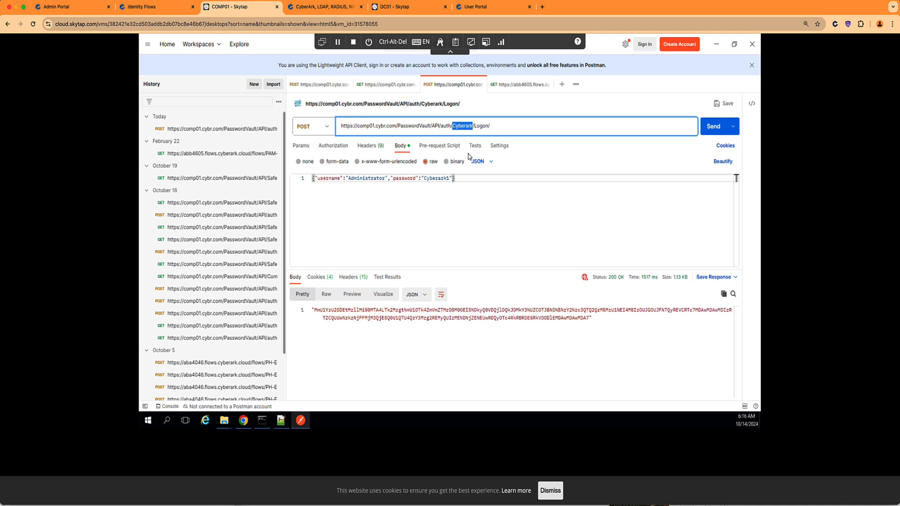
Review the CyberArk, Windows, LDAP and RADIUS logon URLs in the API docs, then resend the Logon request.
click(503, 127)
click(336, 11)
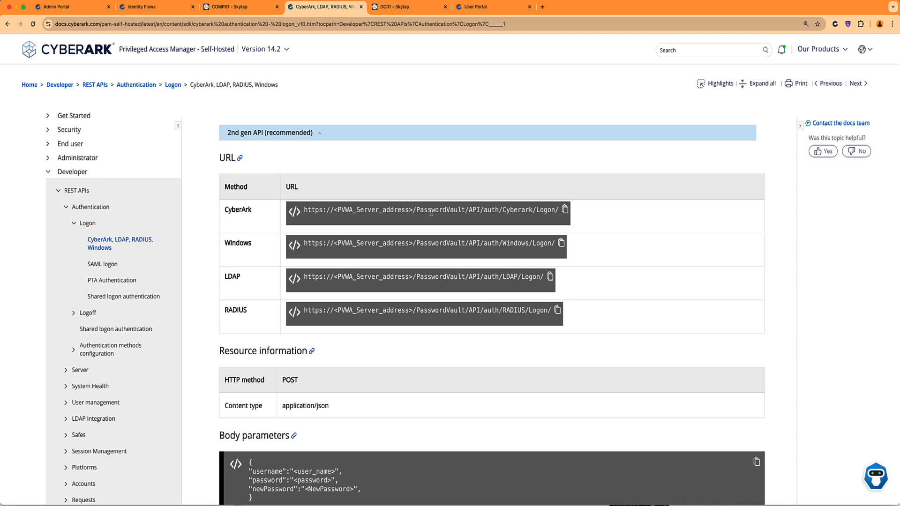
drag(503, 210, 535, 211)
drag(502, 243, 531, 243)
drag(502, 277, 517, 277)
drag(502, 310, 521, 310)
click(257, 10)
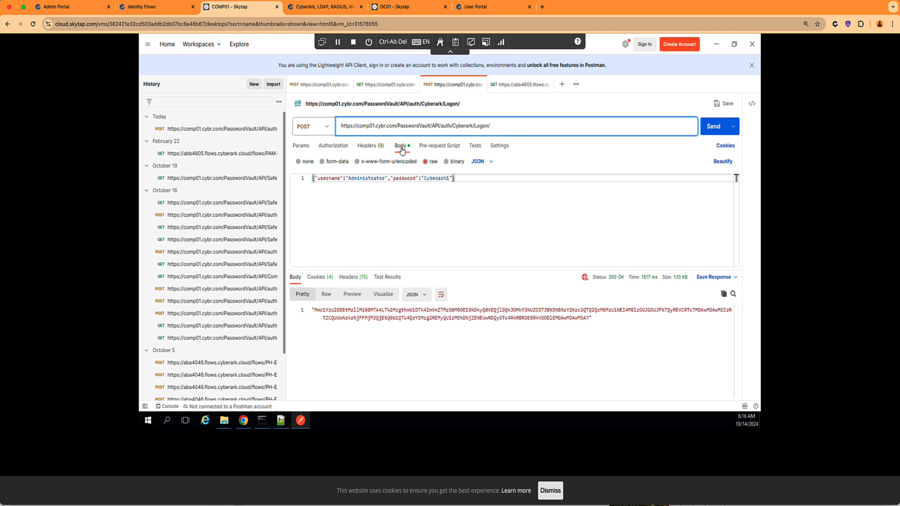
click(714, 130)
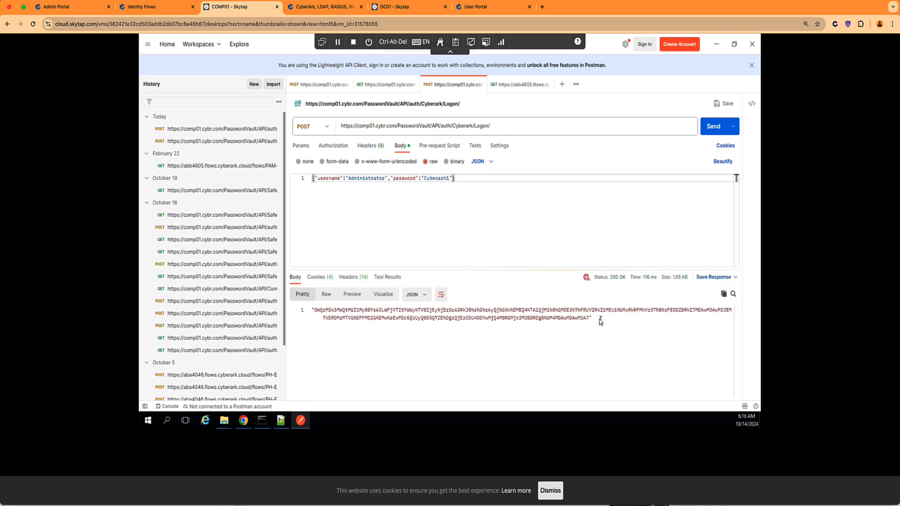
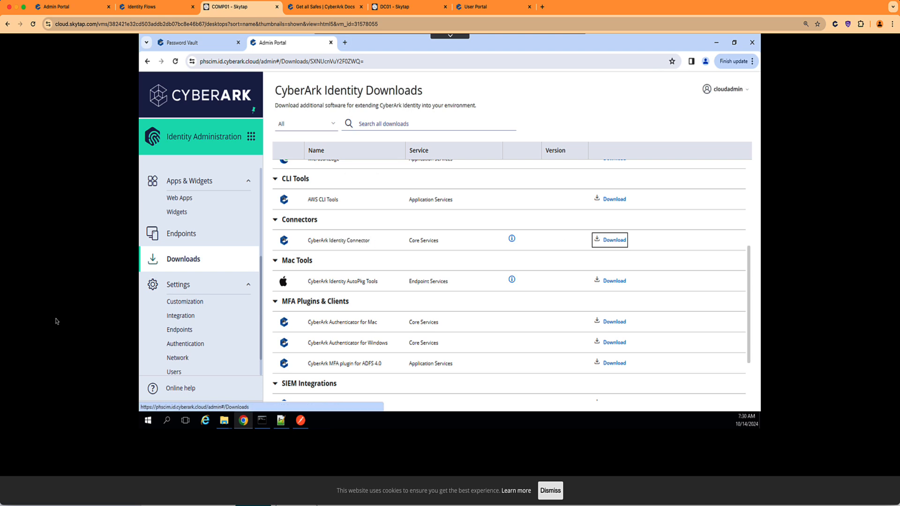
Launch the CyberArk Identity Connector configuration tool, review its customer ID, settings and status, then close it.
click(149, 420)
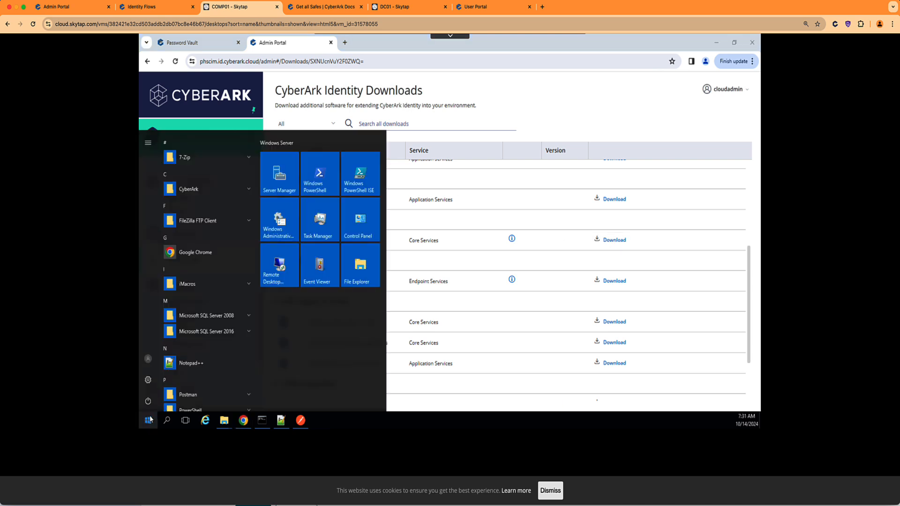
click(192, 189)
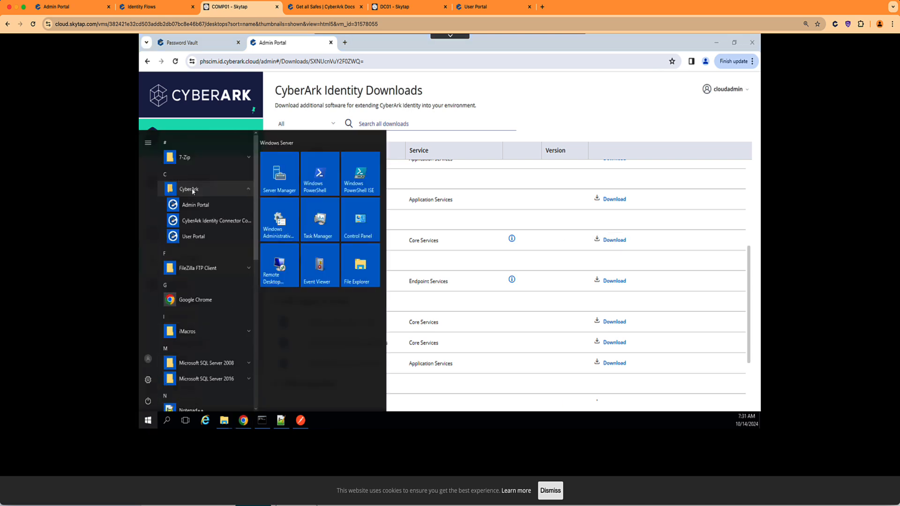
click(212, 221)
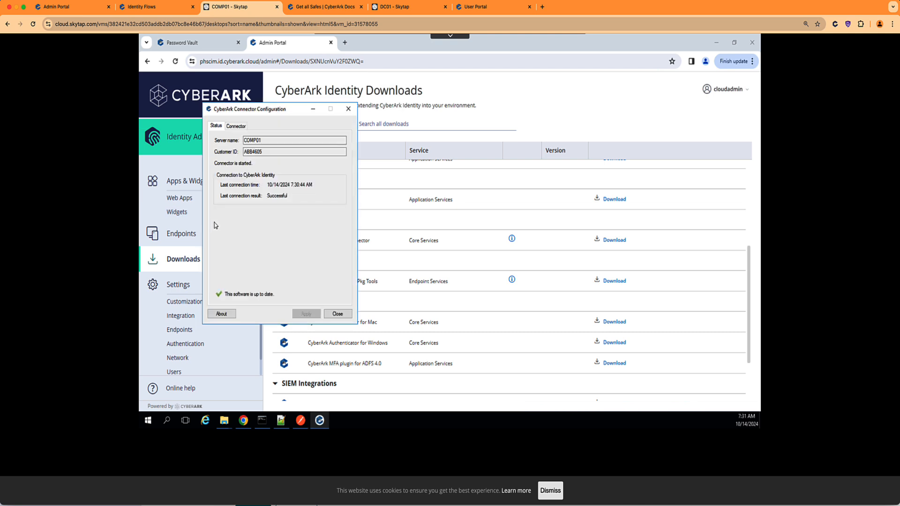
double_click(261, 152)
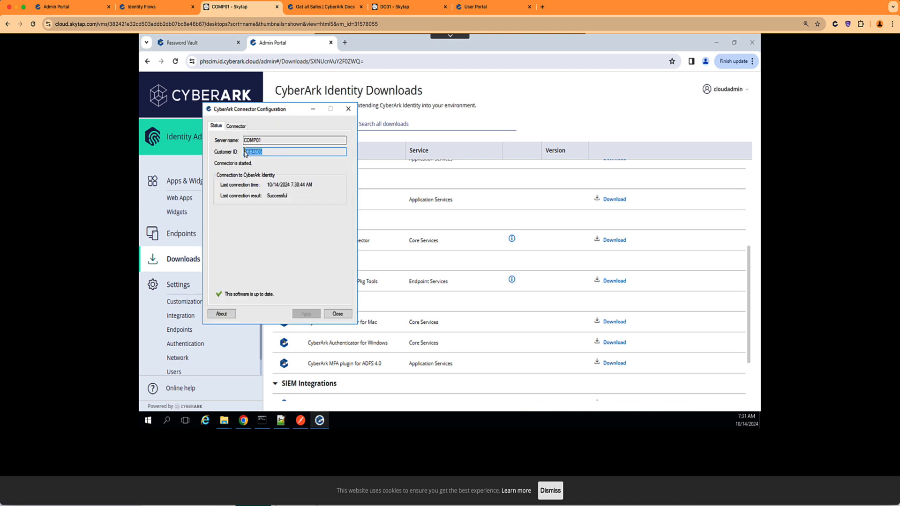
click(236, 126)
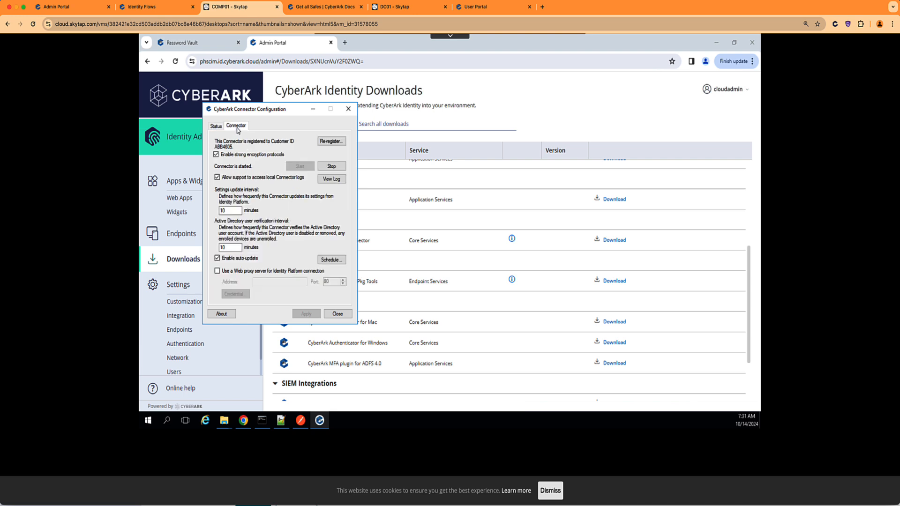
click(220, 128)
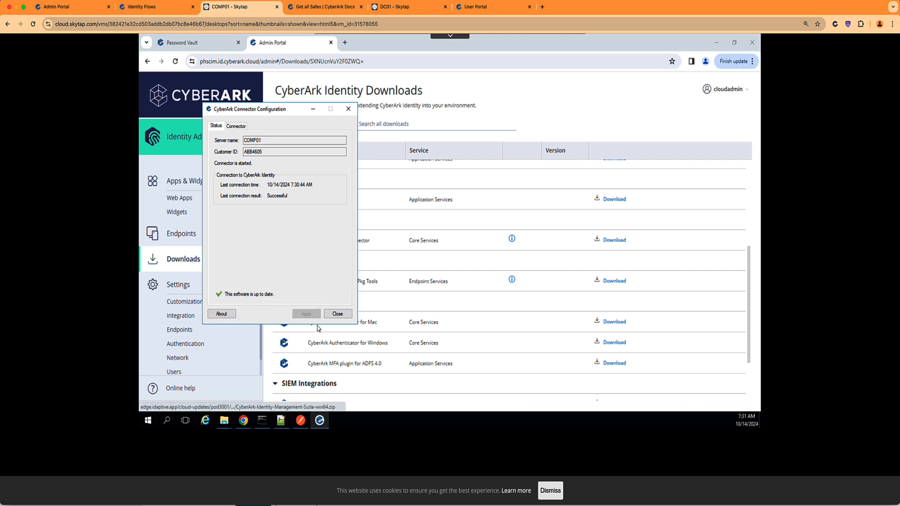
click(337, 313)
In Network settings, inspect COMP01's actions, then select the DC01 connector instead.
scroll(218, 338, down, 1)
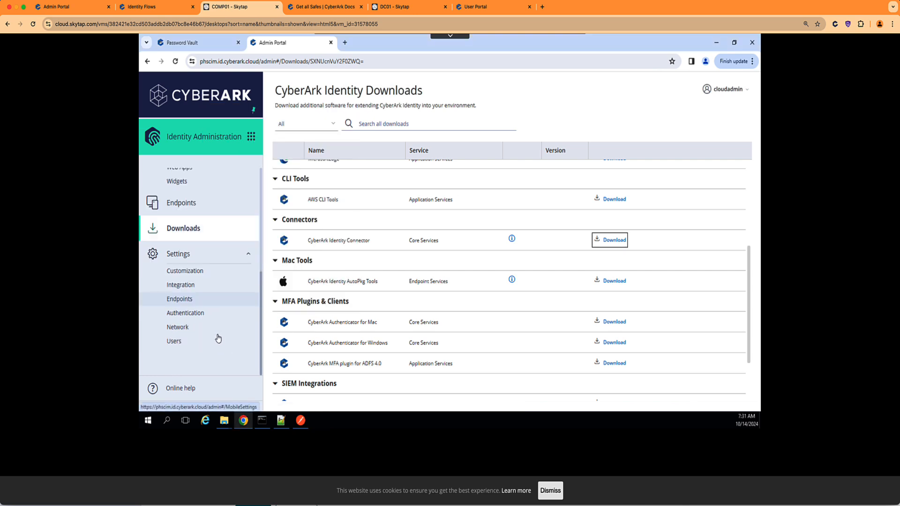
click(182, 328)
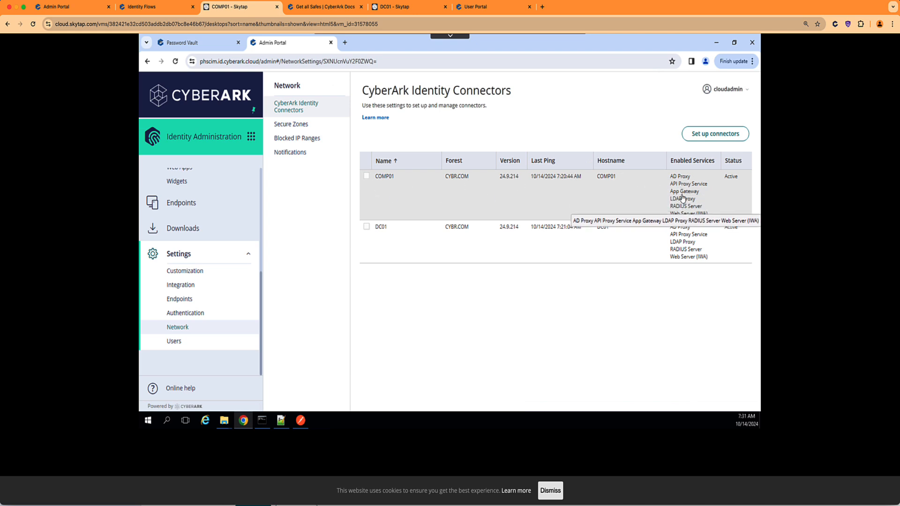
click(367, 178)
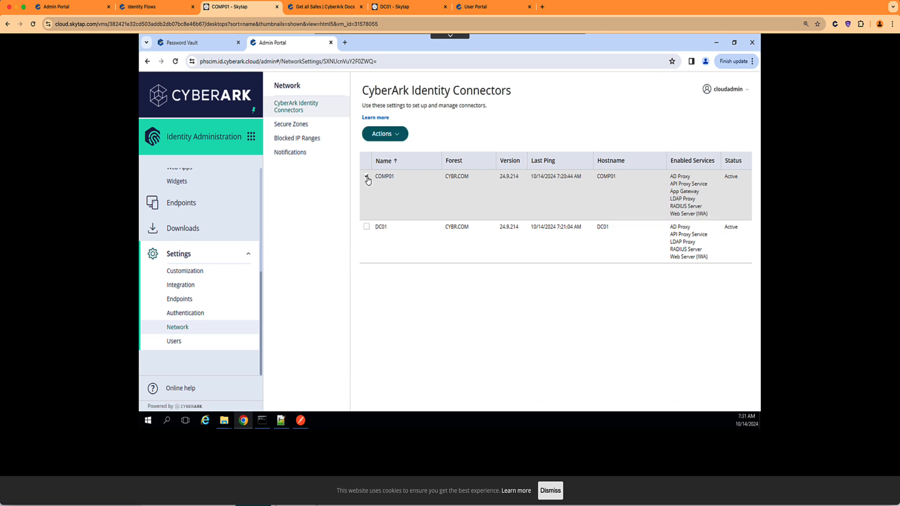
click(397, 135)
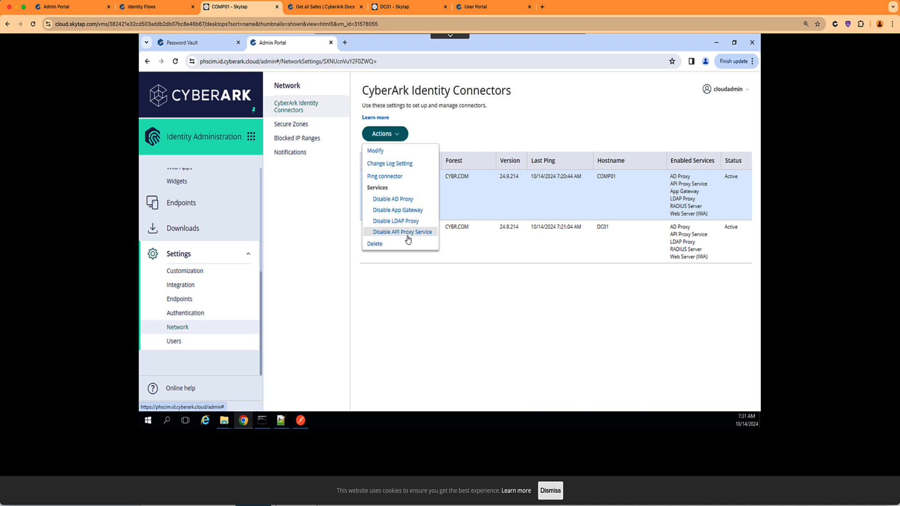
click(496, 297)
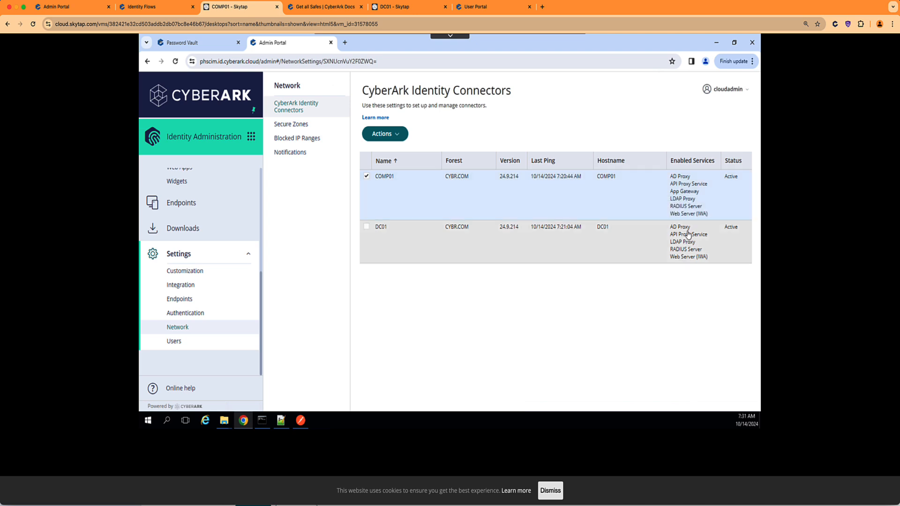
click(367, 177)
click(366, 228)
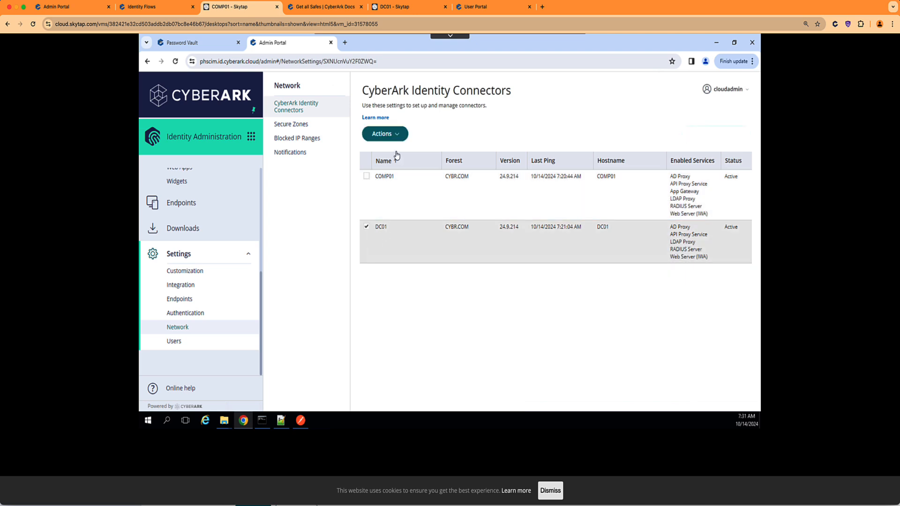
Enable the App Gateway service on the DC01 connector and confirm it.
click(396, 136)
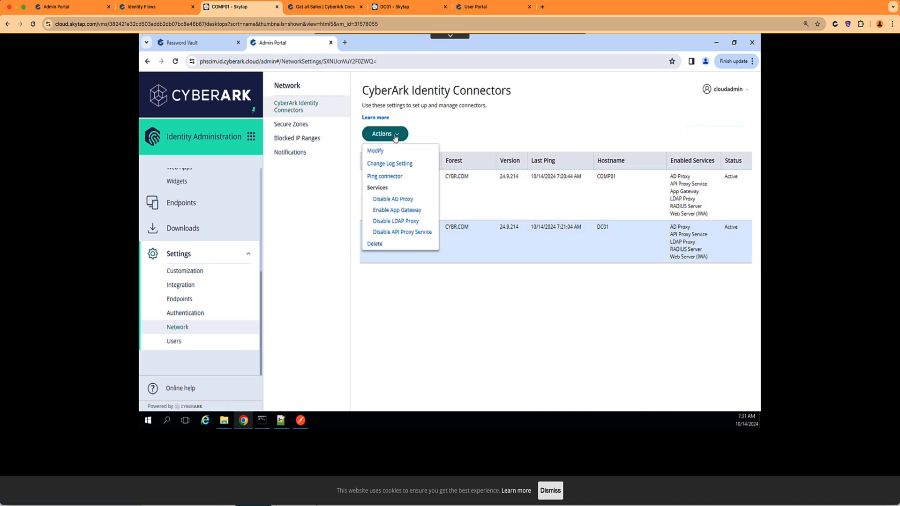
click(406, 214)
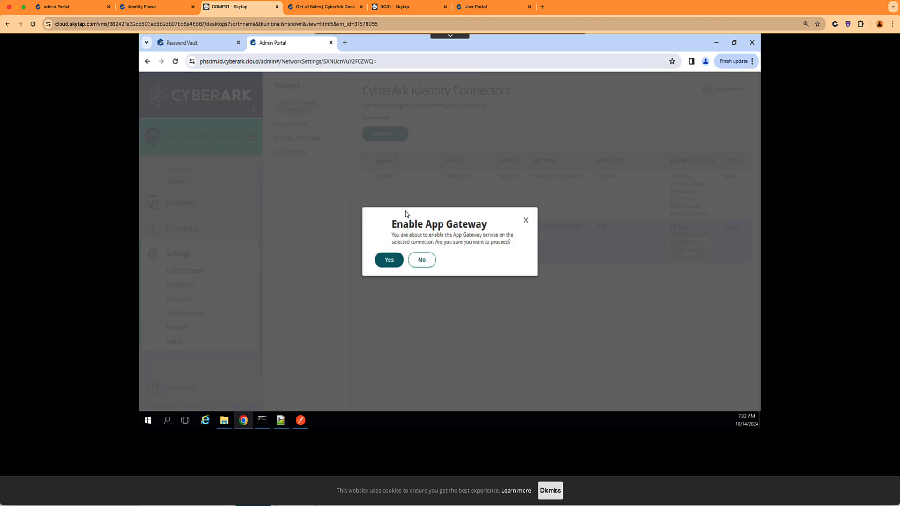
click(390, 260)
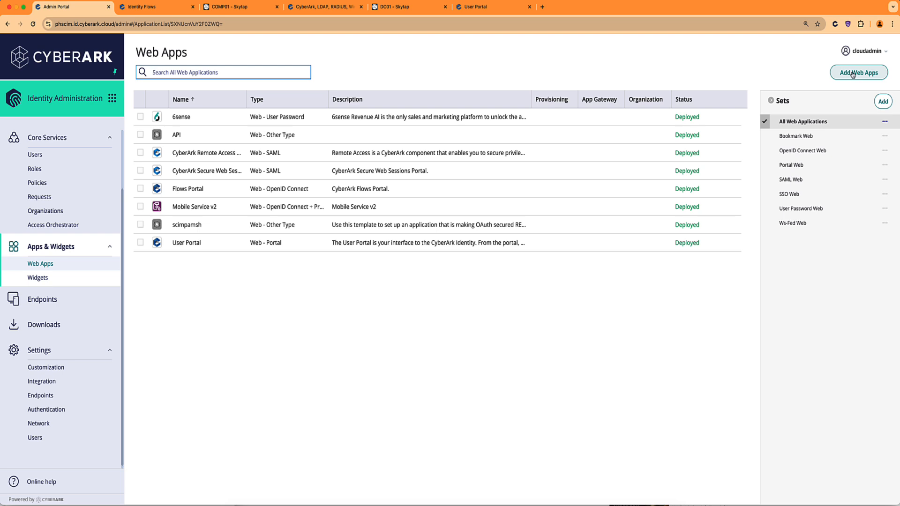
Add the API template from the Custom web app templates as a new app.
click(852, 75)
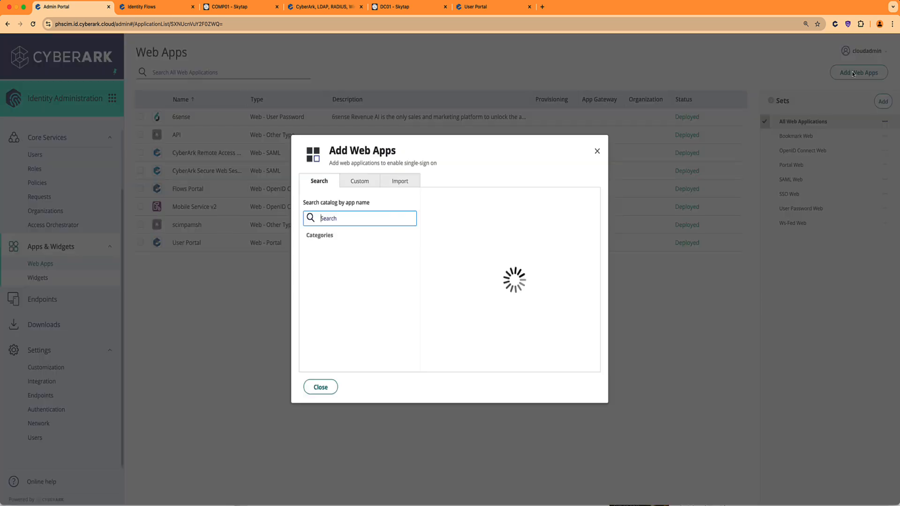
click(362, 185)
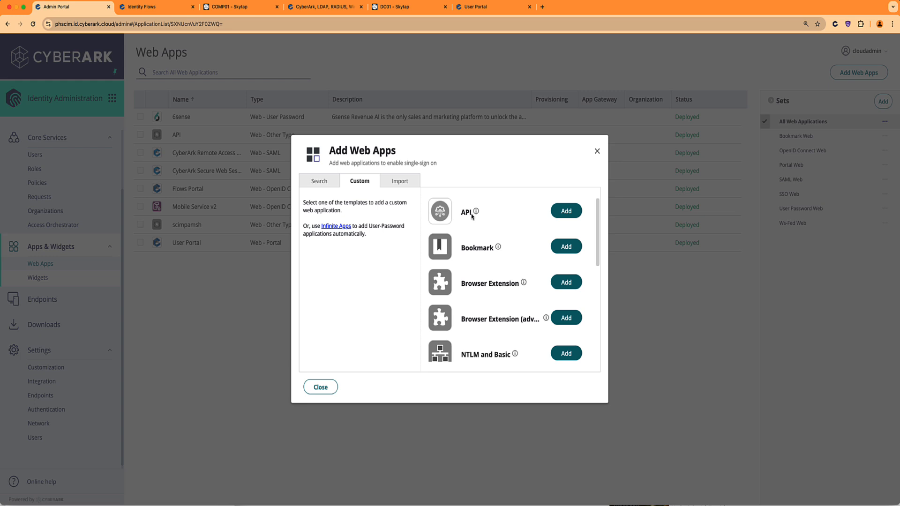
click(567, 212)
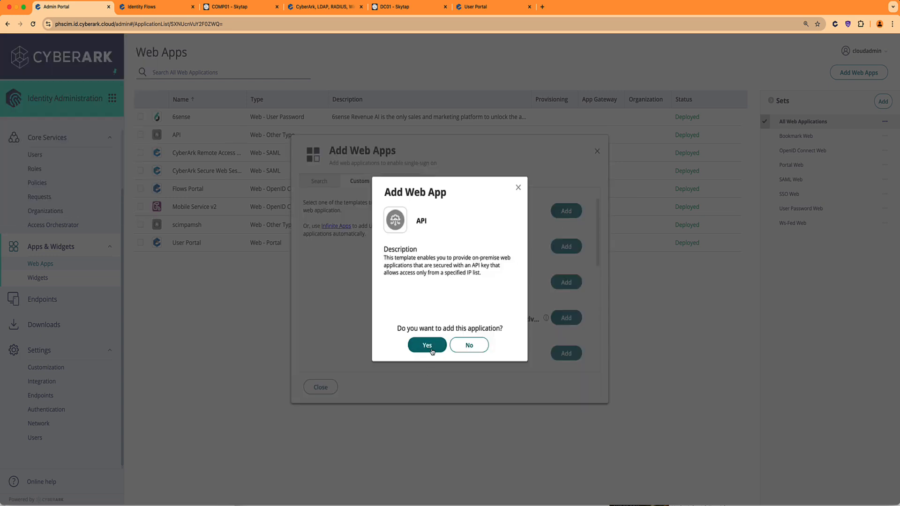
click(431, 349)
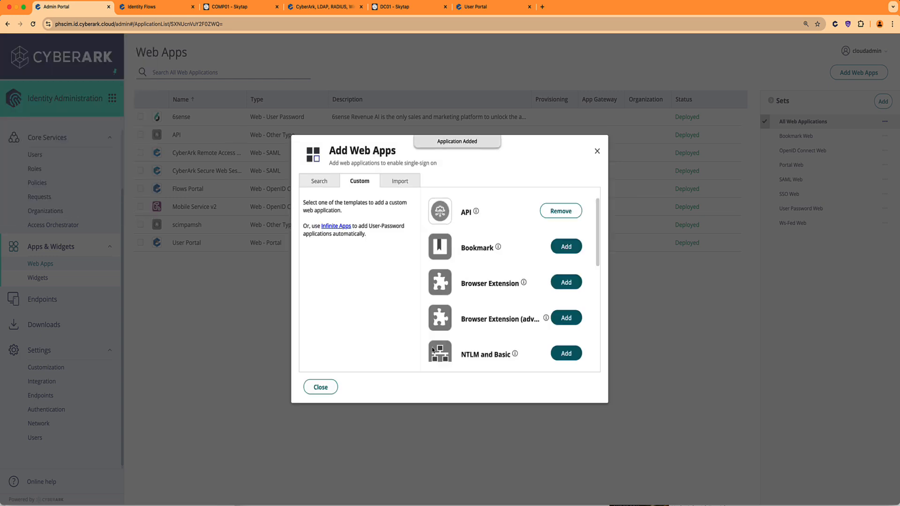
click(322, 388)
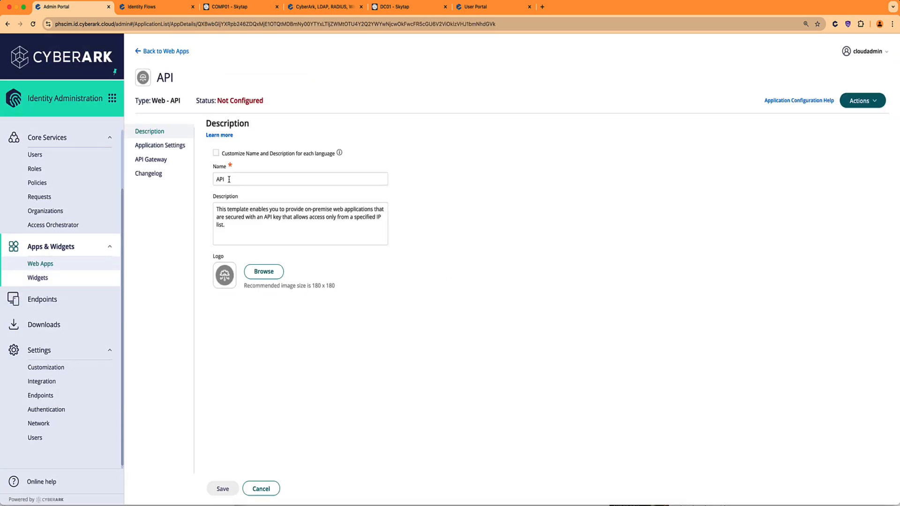
Rename the new API web app to PAM-SH-RES.
click(229, 179)
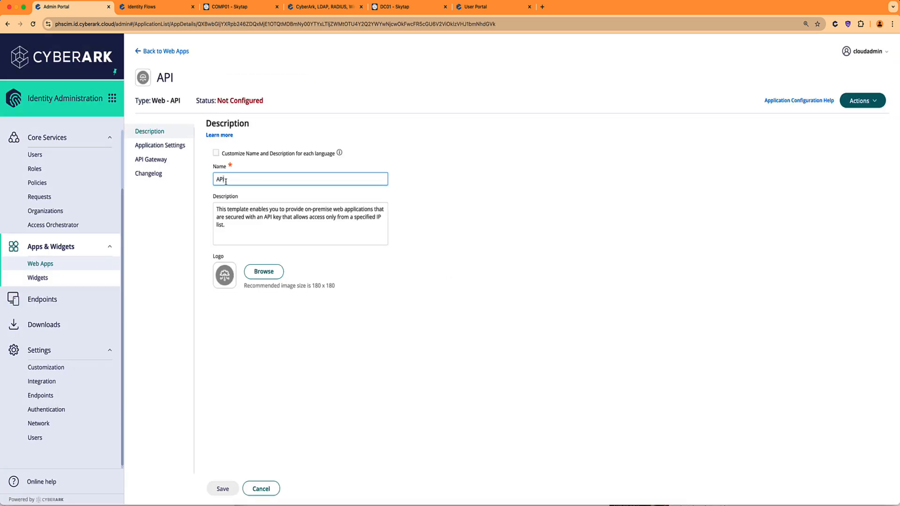
drag(237, 180, 214, 182)
text(PAM)
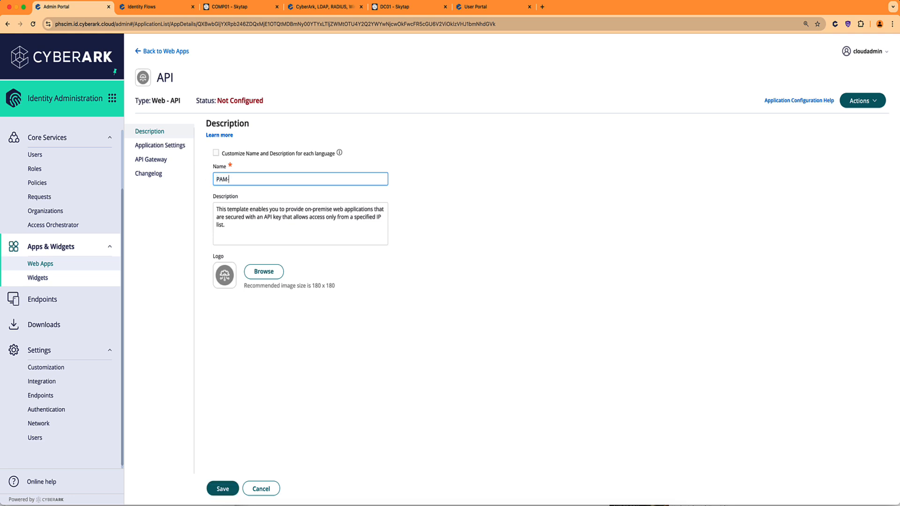
text(-SH-REST)
Go to the app's Application Settings URL field, then switch to the COMP01 remote desktop.
click(179, 149)
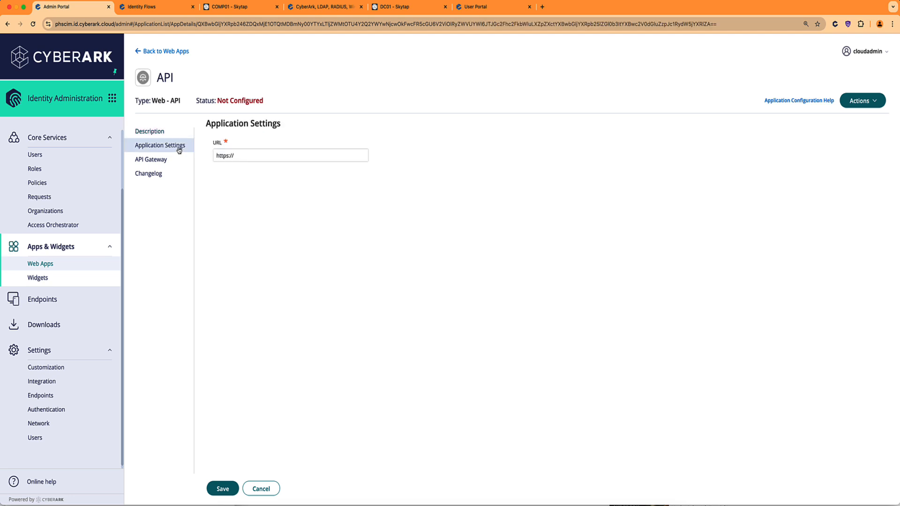
click(245, 158)
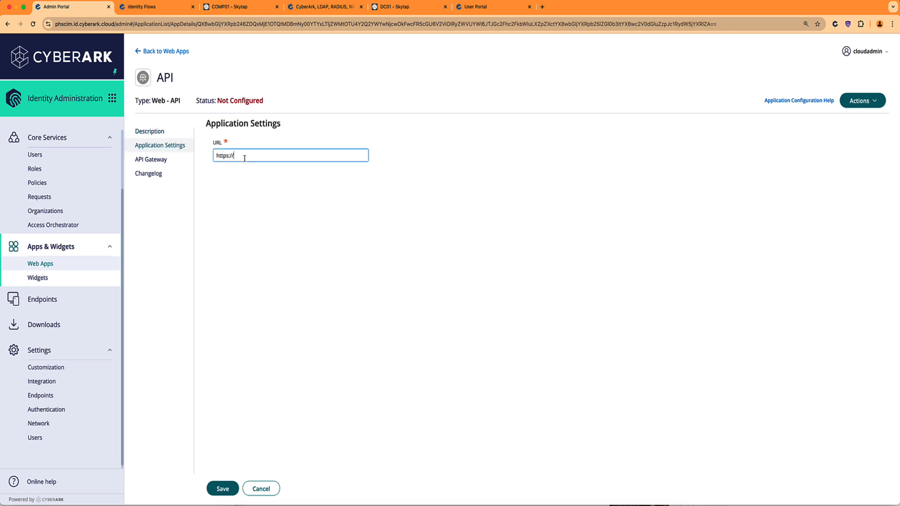
click(237, 6)
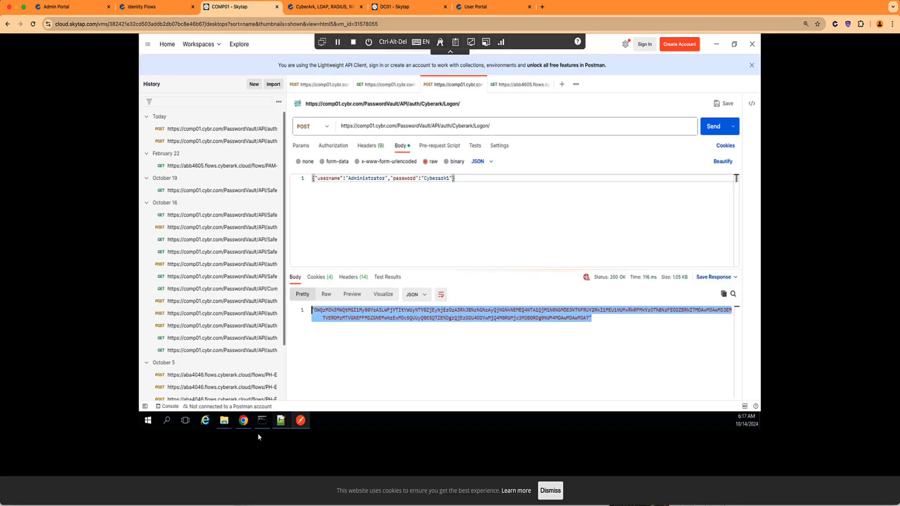
Select the comp01.cybr.com host in the Accounts View address, then return to the API app settings.
click(244, 424)
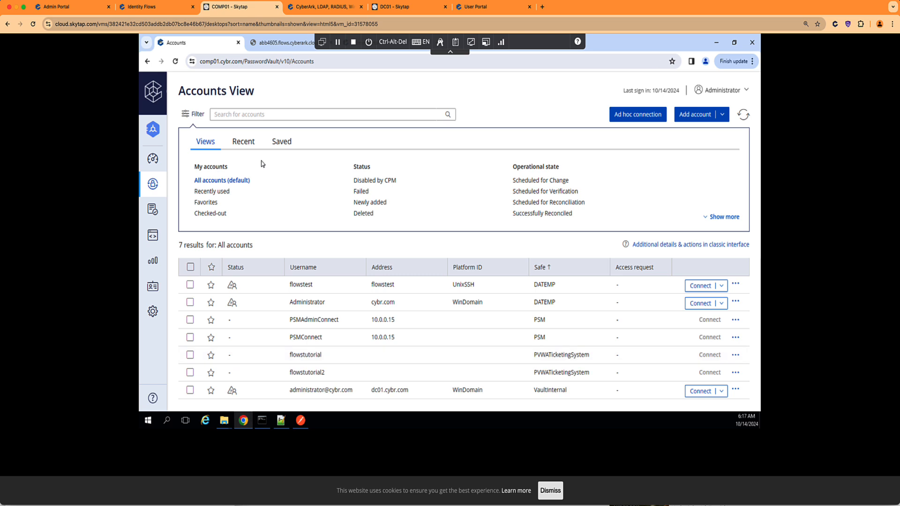
drag(243, 66, 201, 67)
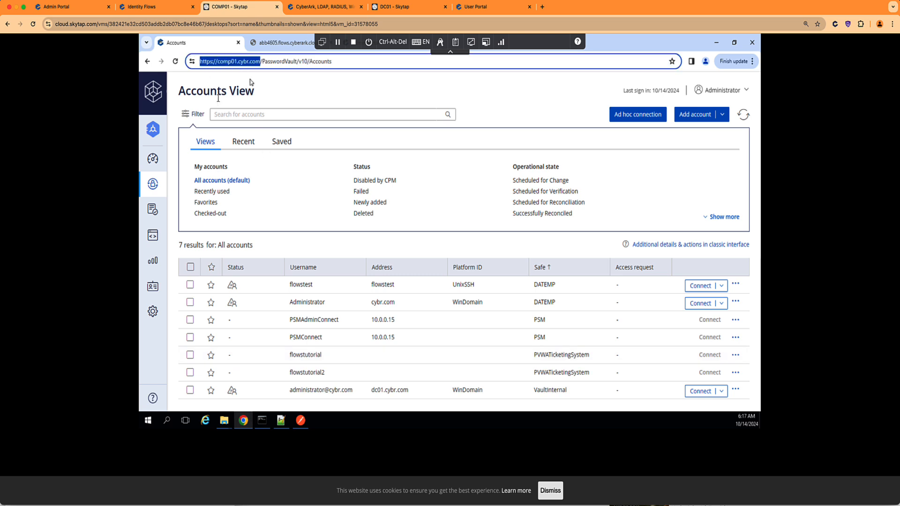
click(141, 8)
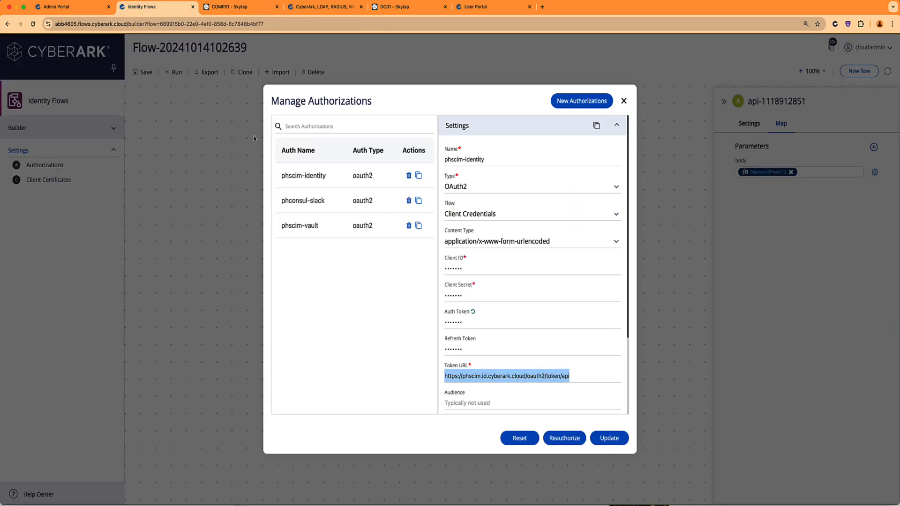
click(84, 8)
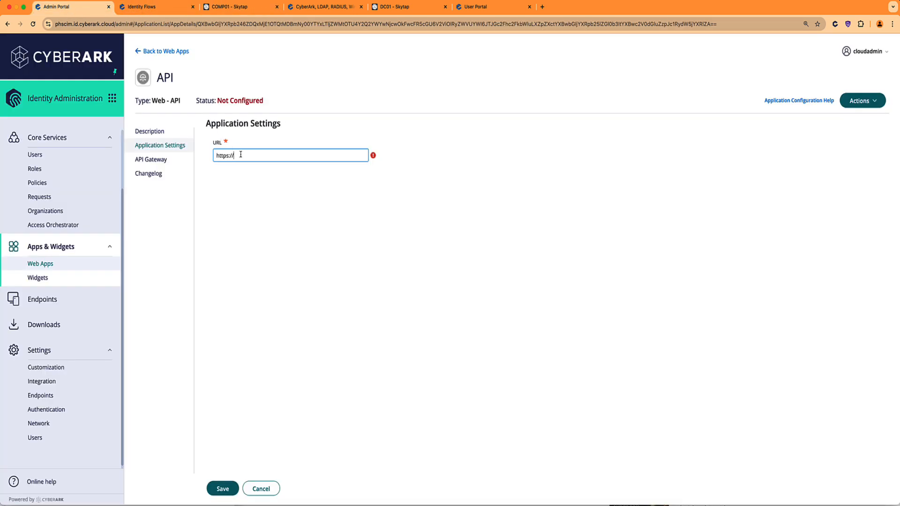
text(comp01.cybr.com)
click(222, 490)
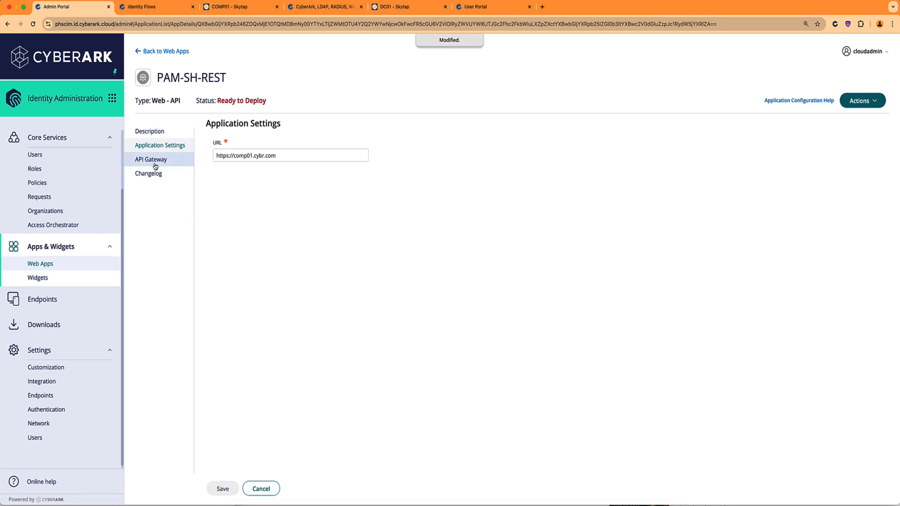
click(154, 161)
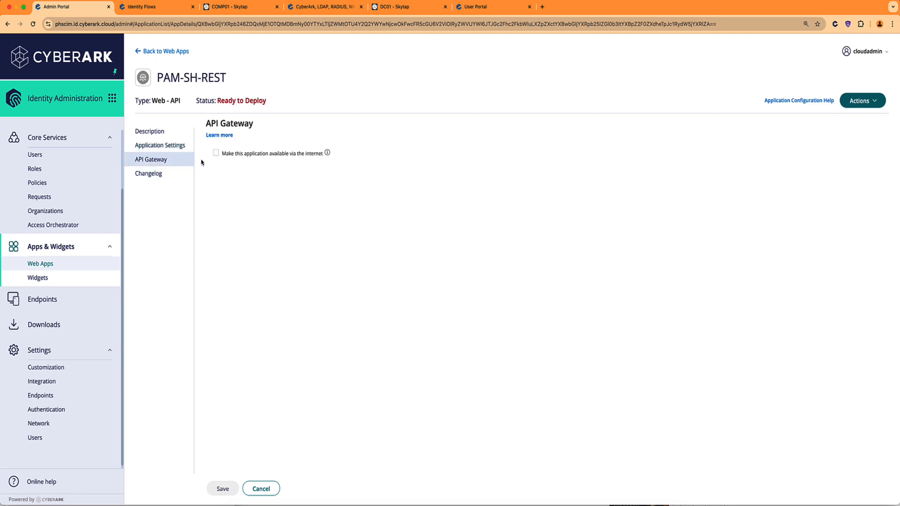
Make PAM-SH-REST available via the internet using the CyberArk generated external URL.
mouse_move(328, 153)
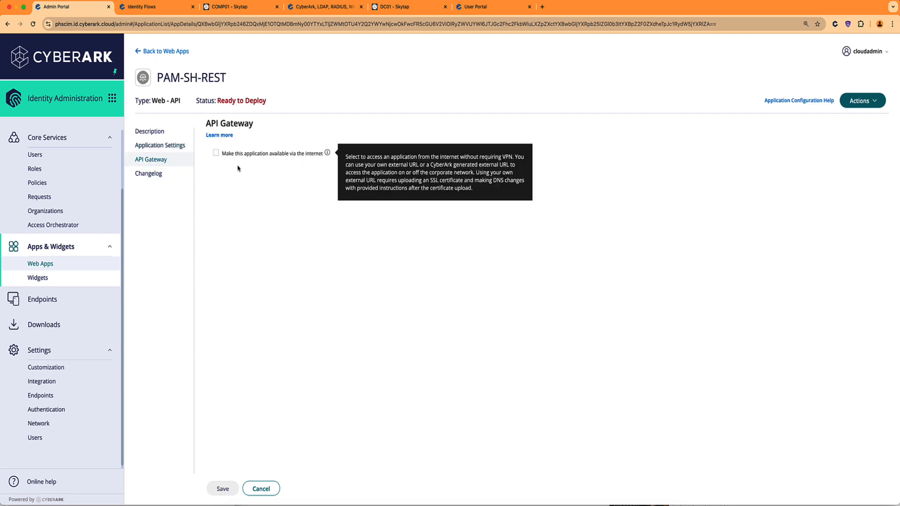
click(216, 153)
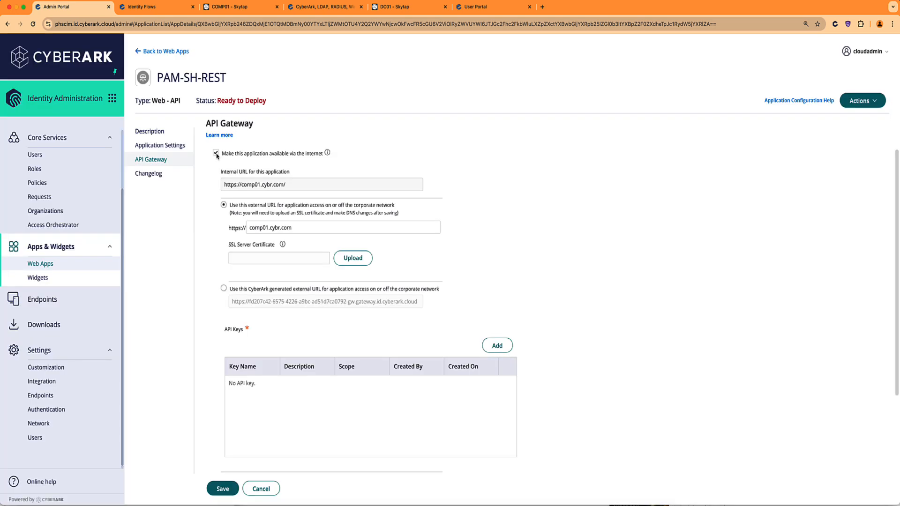
scroll(239, 174, down, 3)
scroll(239, 173, up, 2)
scroll(239, 173, up, 1)
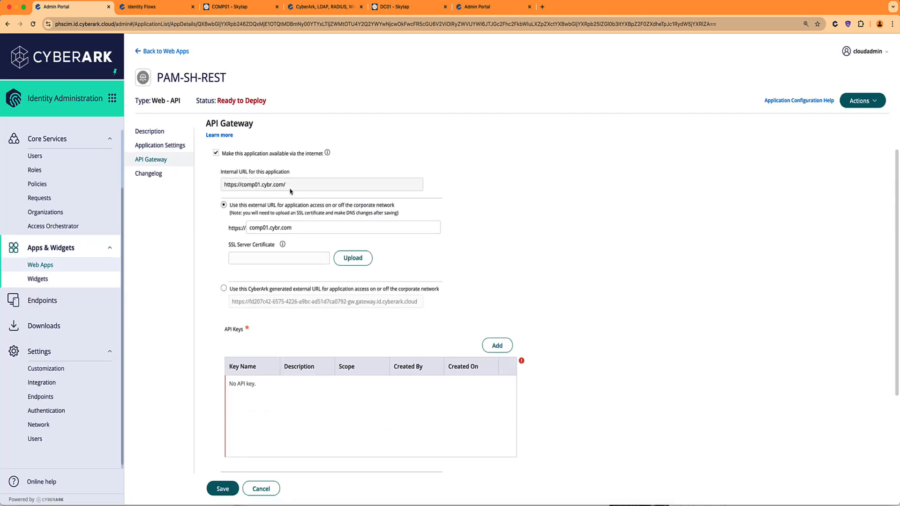
scroll(281, 230, down, 1)
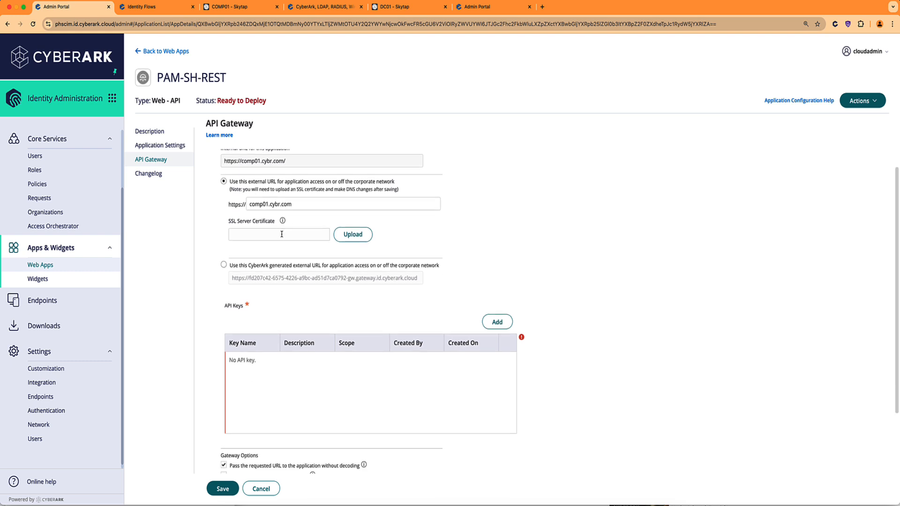
click(224, 265)
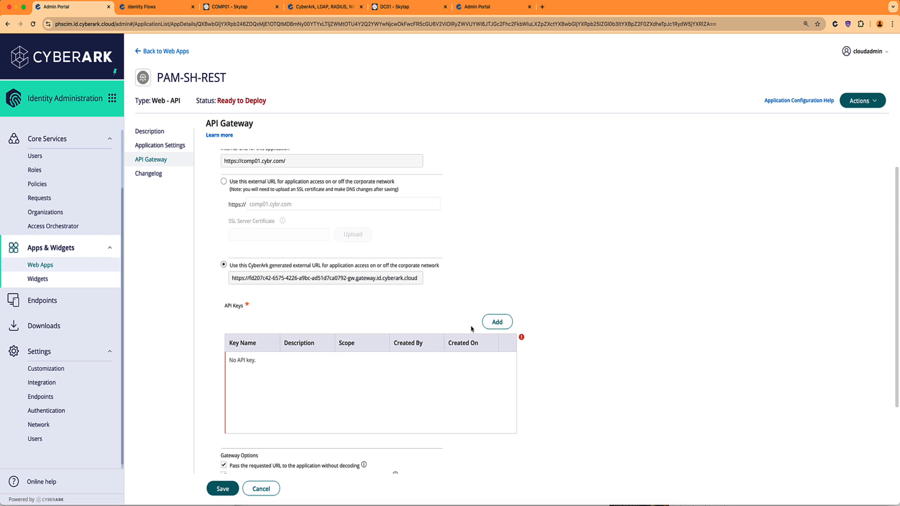
Add an API key named APIKEY with a description about authenticating against CyberArk Identity.
click(489, 322)
click(410, 181)
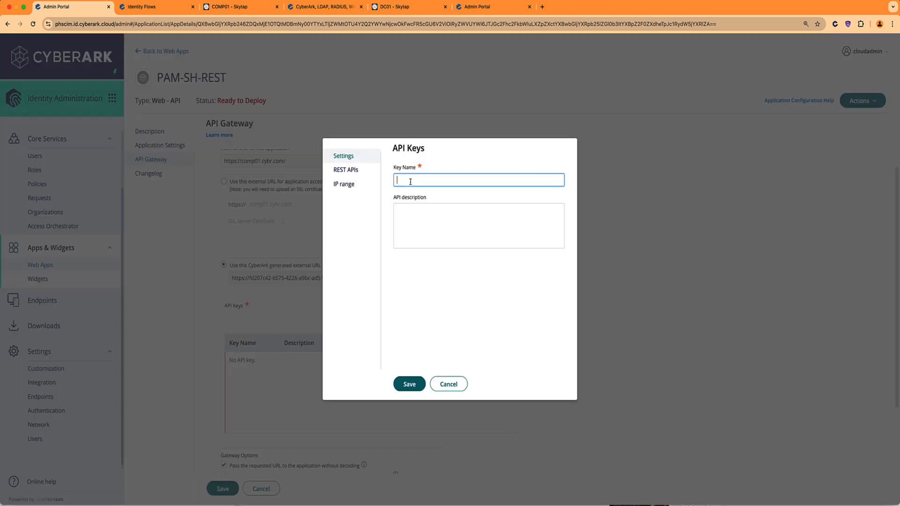
text(APIKEY)
click(413, 207)
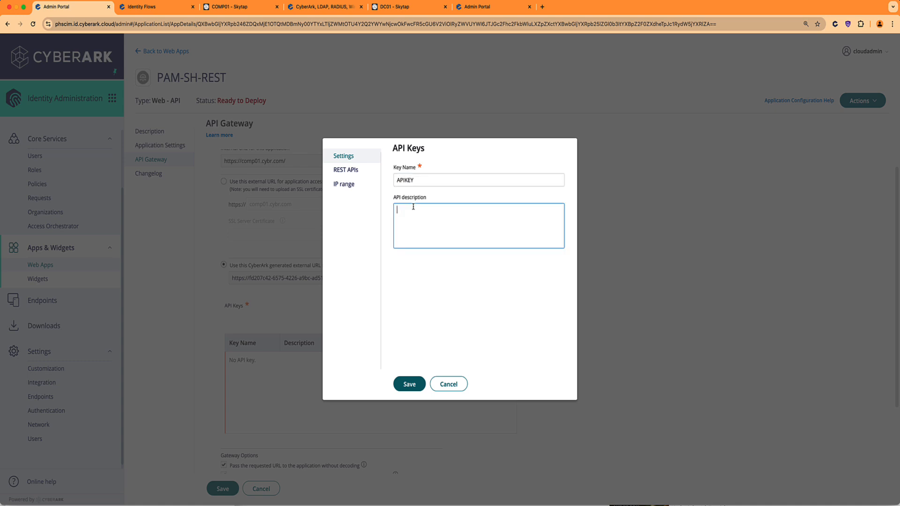
text(A key required to authenticate against CyberArk identity)
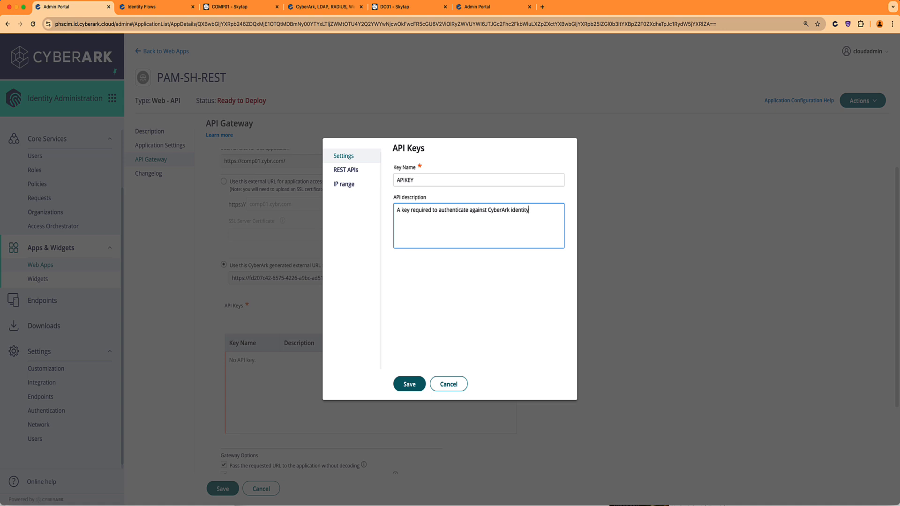
text( (to av)
text(oid that any)
text(onen )
text(lse could)
text( use this endpoint...)
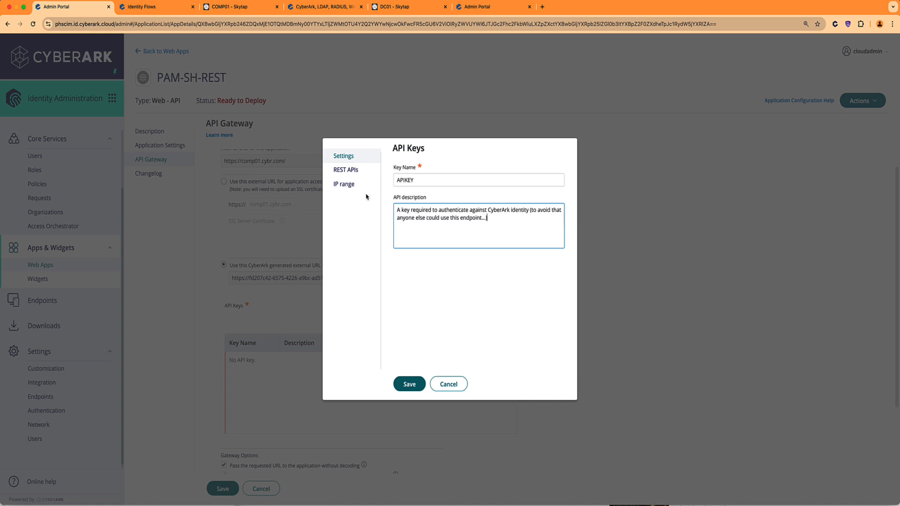
Allow all REST APIs with the pattern .*, save the key, and copy its value.
click(347, 170)
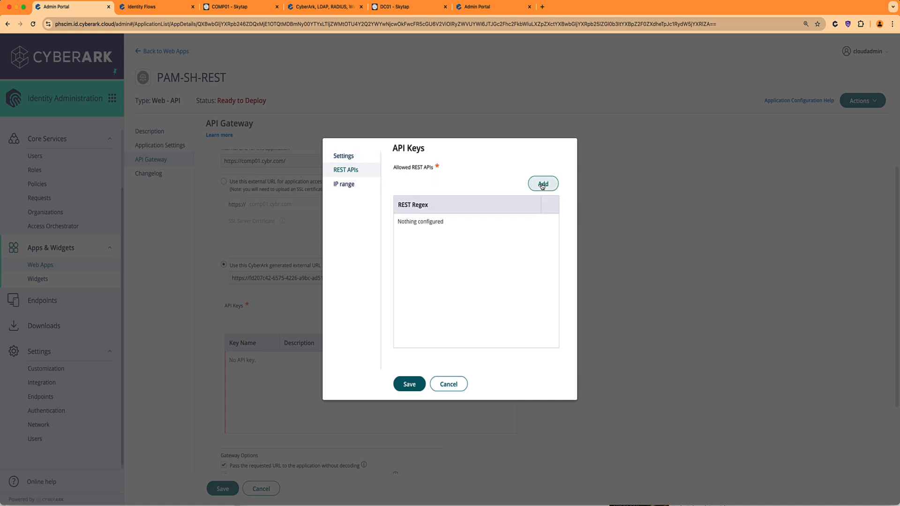
click(543, 184)
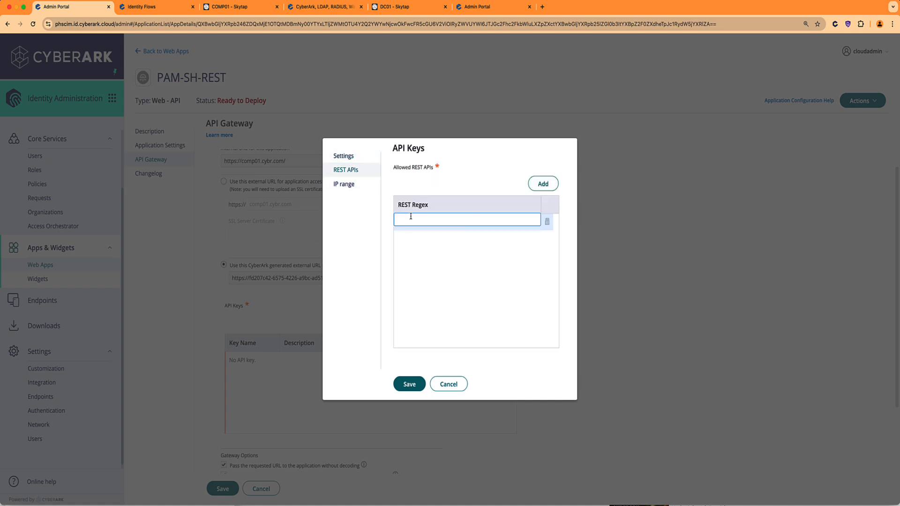
text(.*)
click(418, 384)
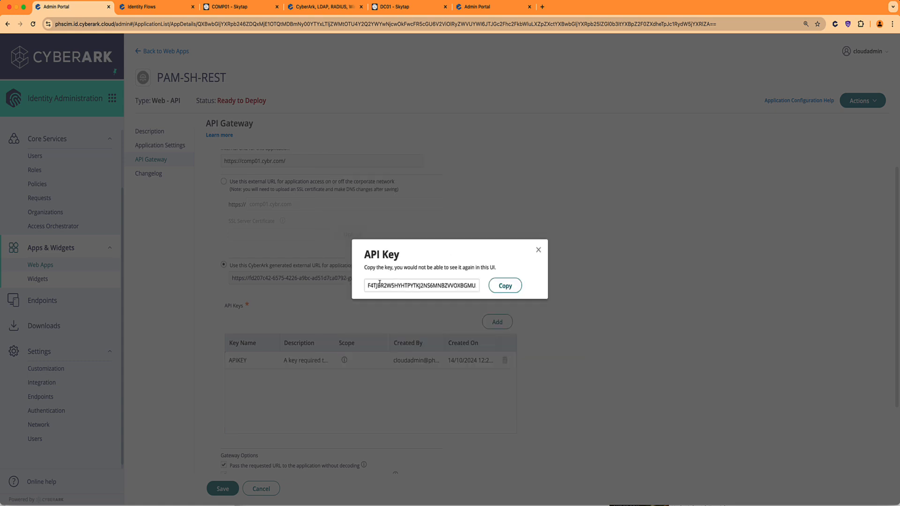
click(503, 287)
Open the Identity User Portal and start a new secured note.
click(478, 10)
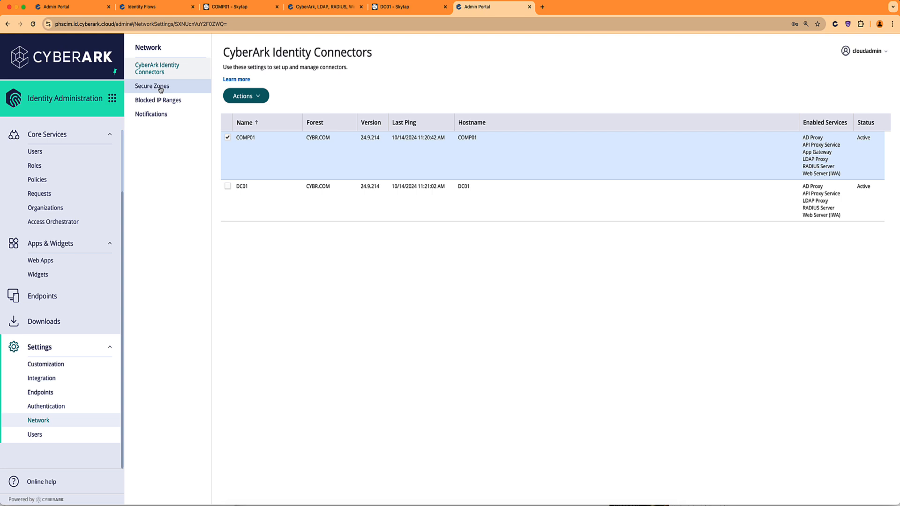
click(112, 98)
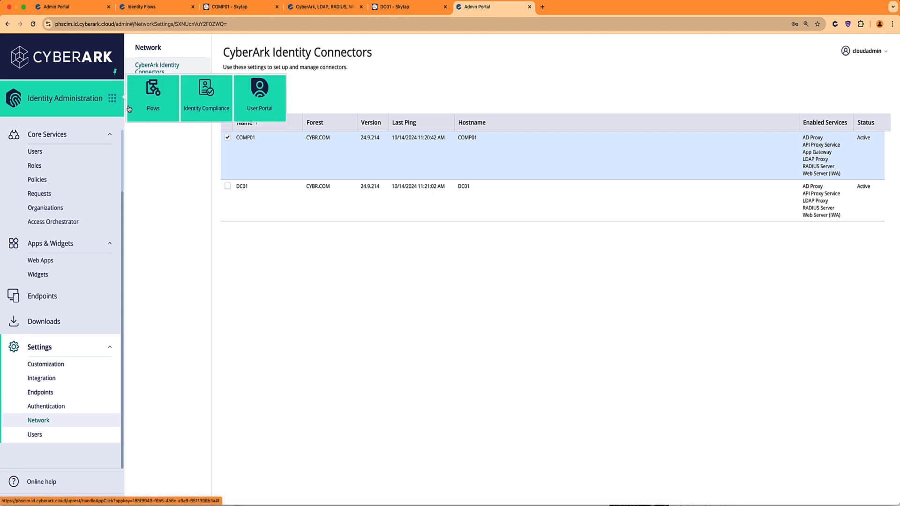
click(269, 103)
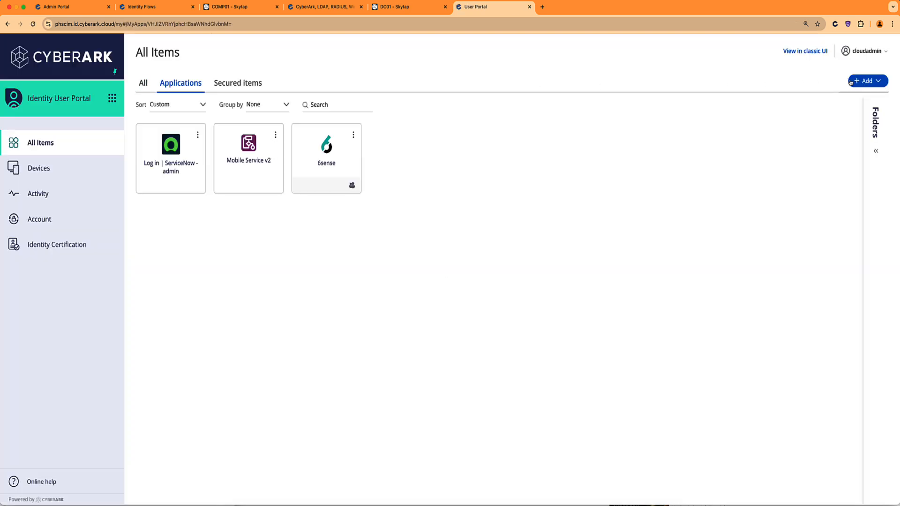
click(858, 82)
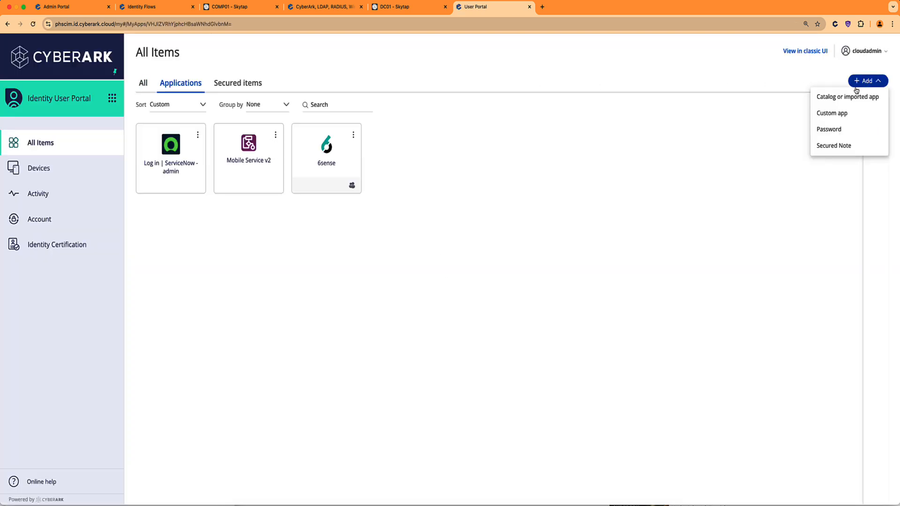
click(832, 129)
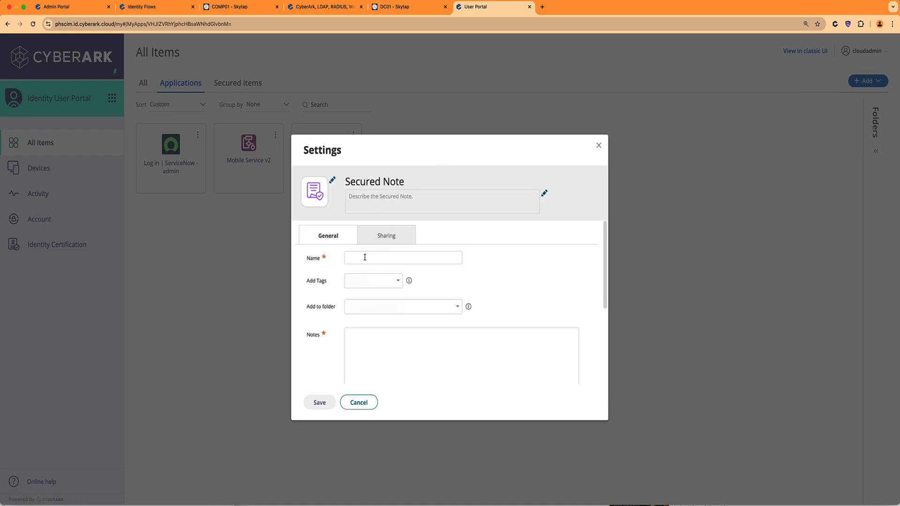
Name the note 'API gatway API key' and describe it as the key to auth the endpoint call.
click(364, 257)
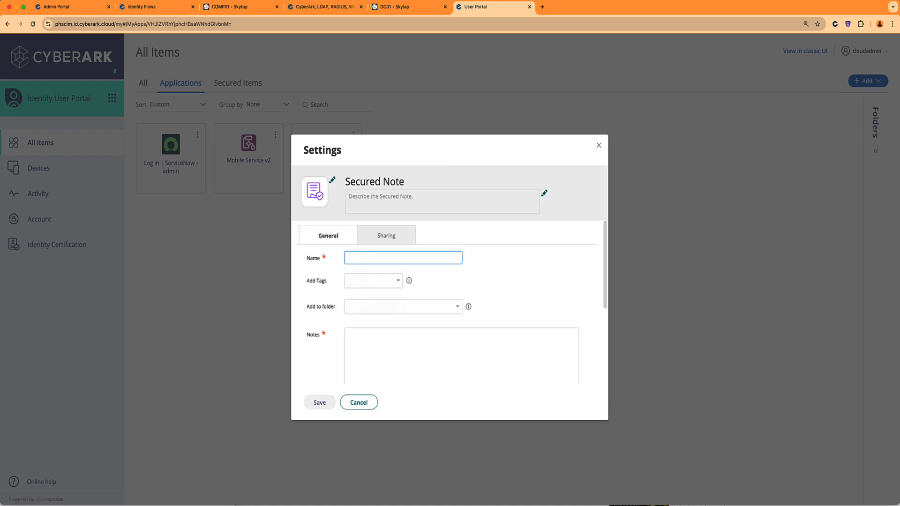
text(API gatway API key)
click(369, 334)
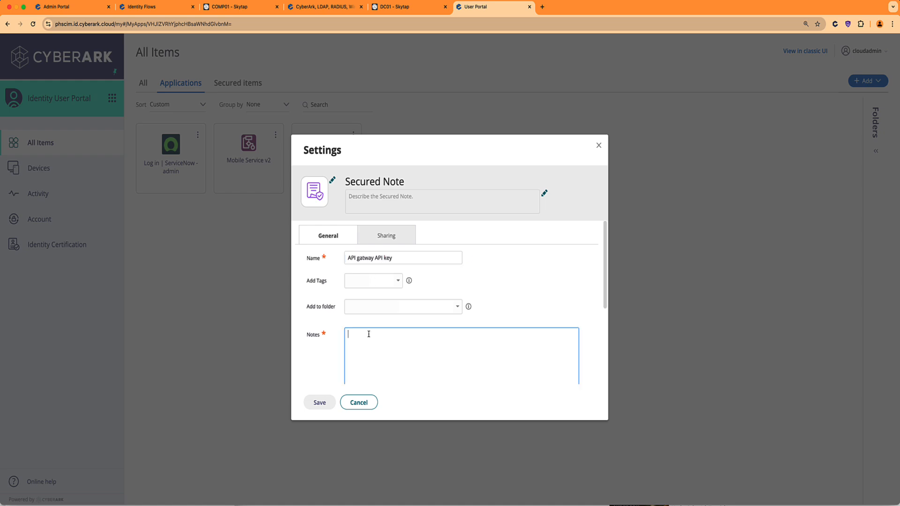
text(API leu)
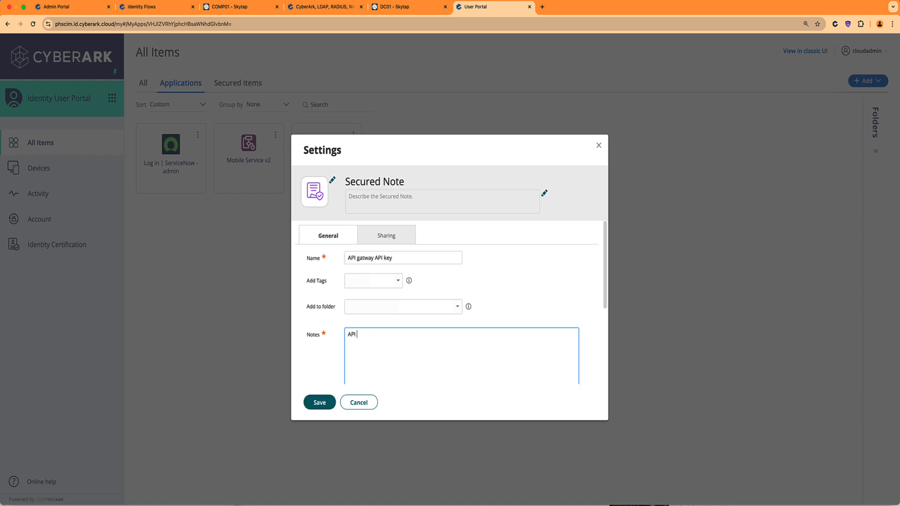
key(BackSpace)
key(BackSpace)
key(BackSpace)
text(key to auth the endpoint call)
scroll(466, 288, down, 2)
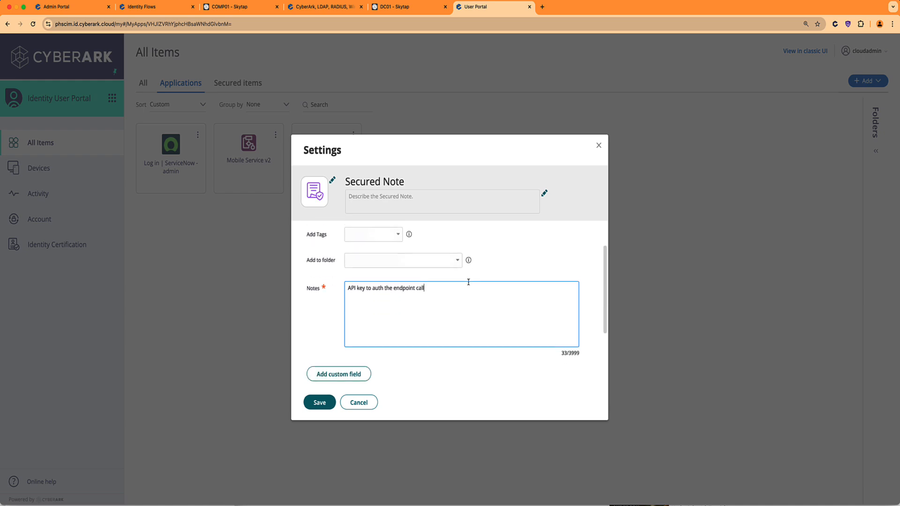
scroll(468, 281, down, 4)
Add a custom field 'API-key secret' holding the pasted API key value.
click(338, 280)
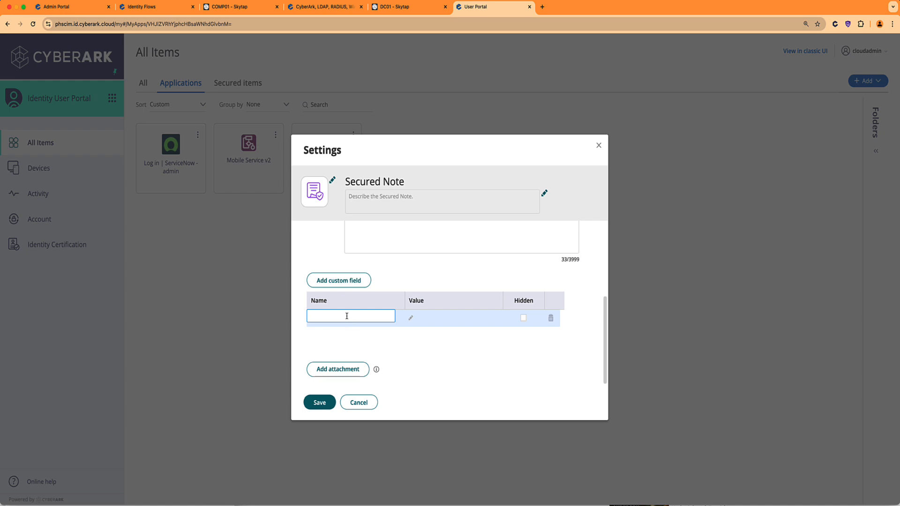
text(API-key secret)
key(Tab)
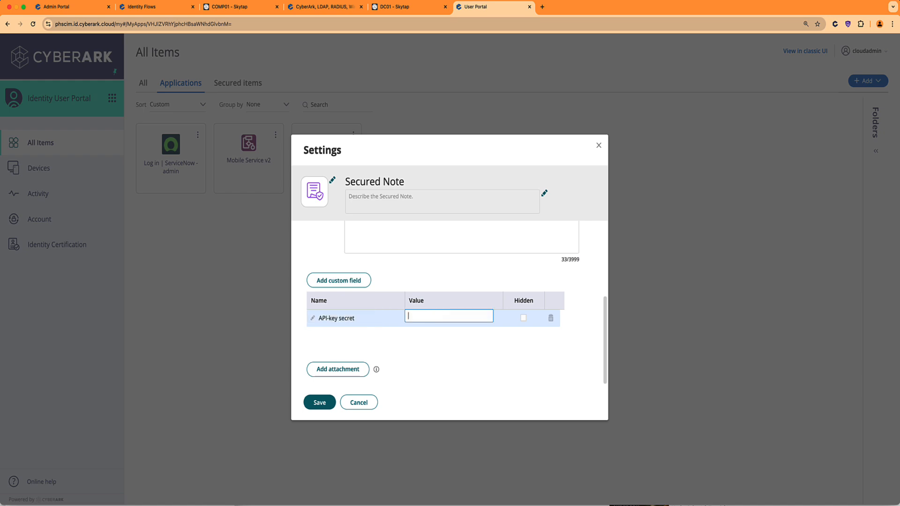
key(super+v)
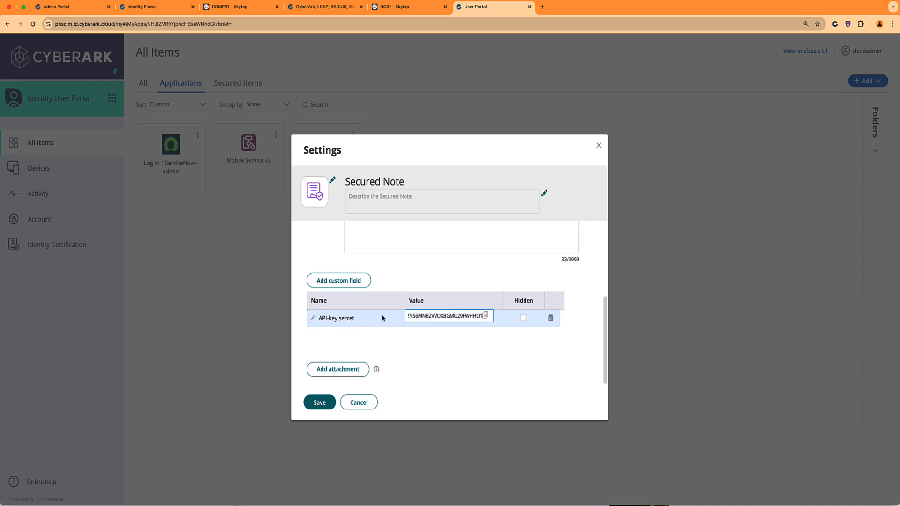
click(319, 404)
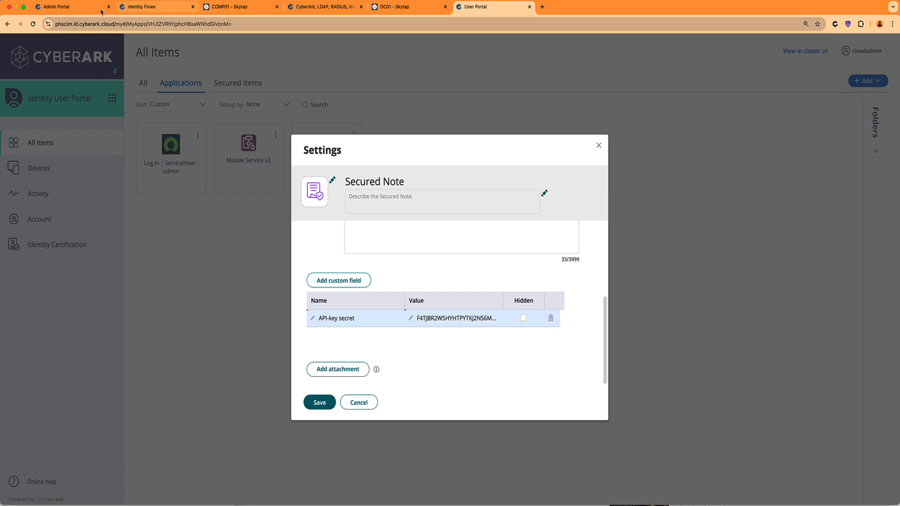
click(59, 6)
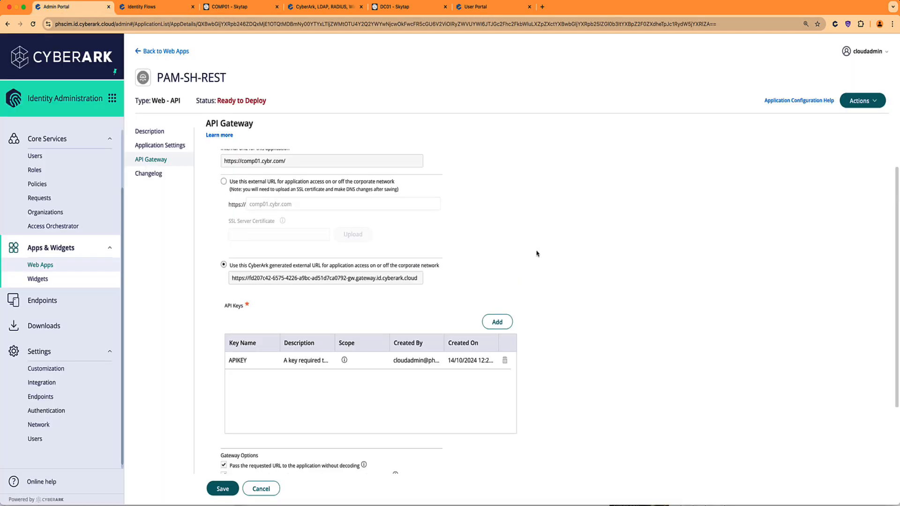
Route PAM-SH-REST's gateway through the COMP01 connector, test the connection successfully, and save.
click(538, 250)
scroll(210, 407, down, 3)
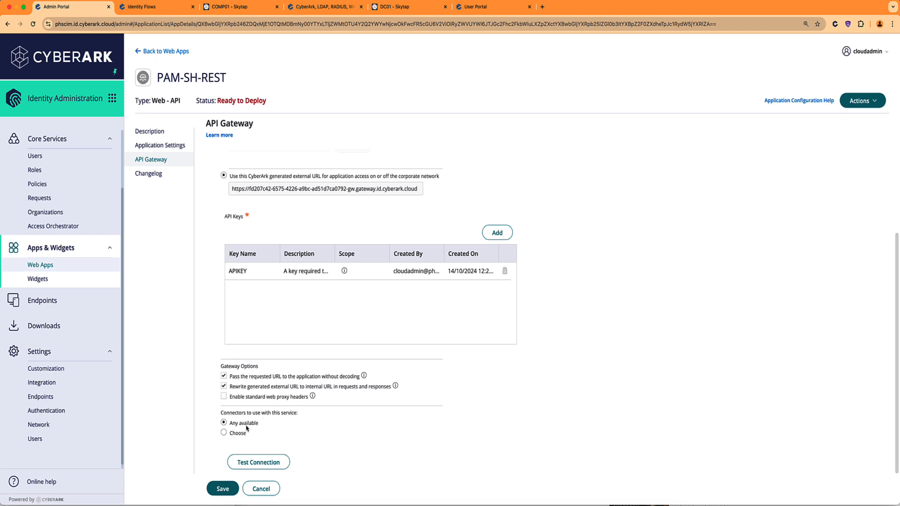
click(224, 433)
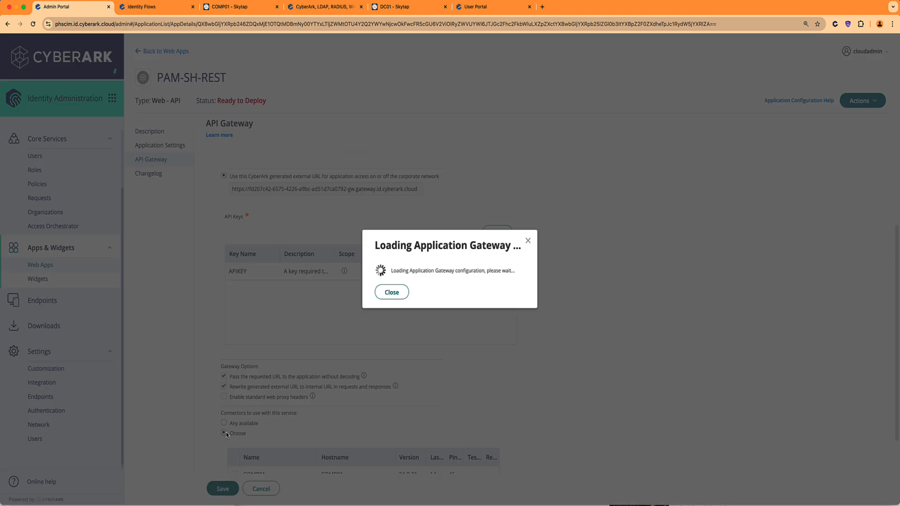
scroll(385, 350, down, 2)
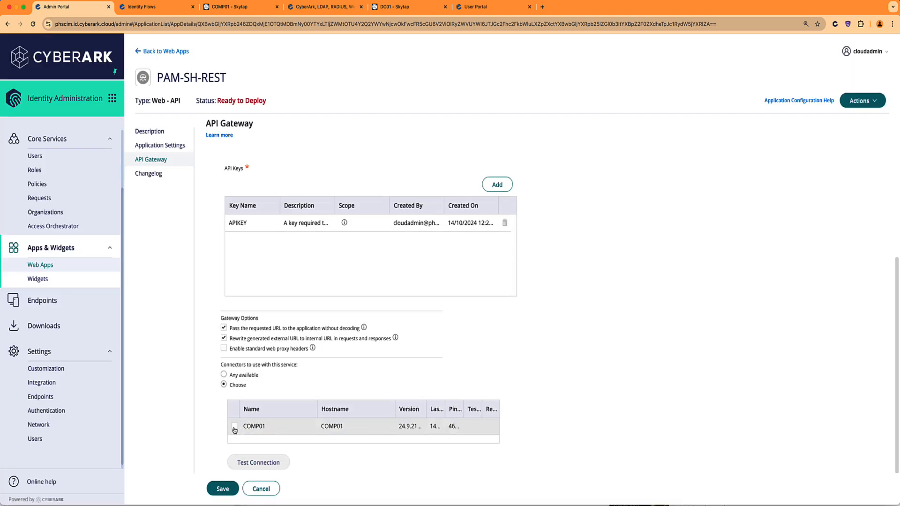
click(234, 428)
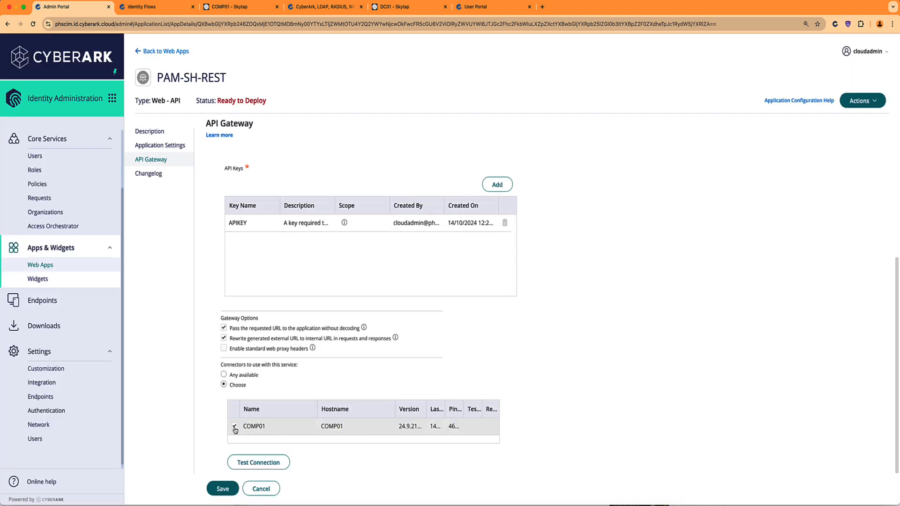
click(272, 464)
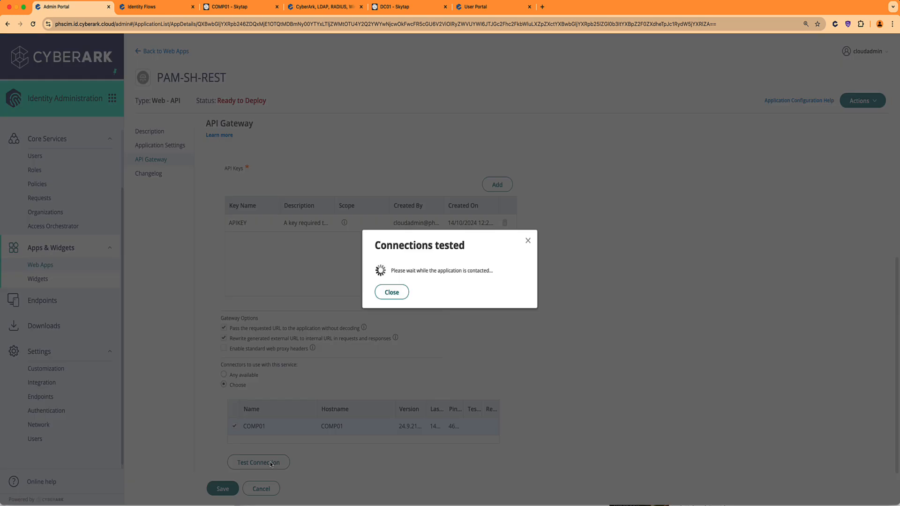
click(391, 300)
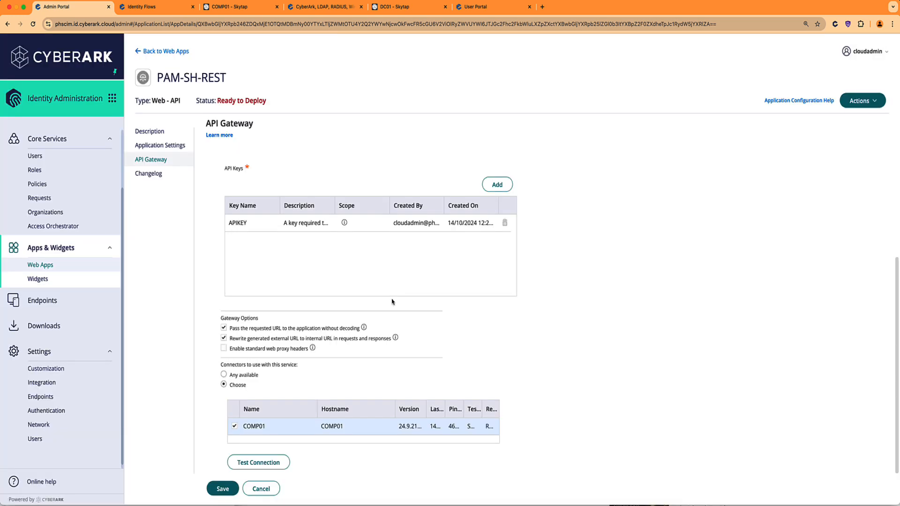
click(222, 489)
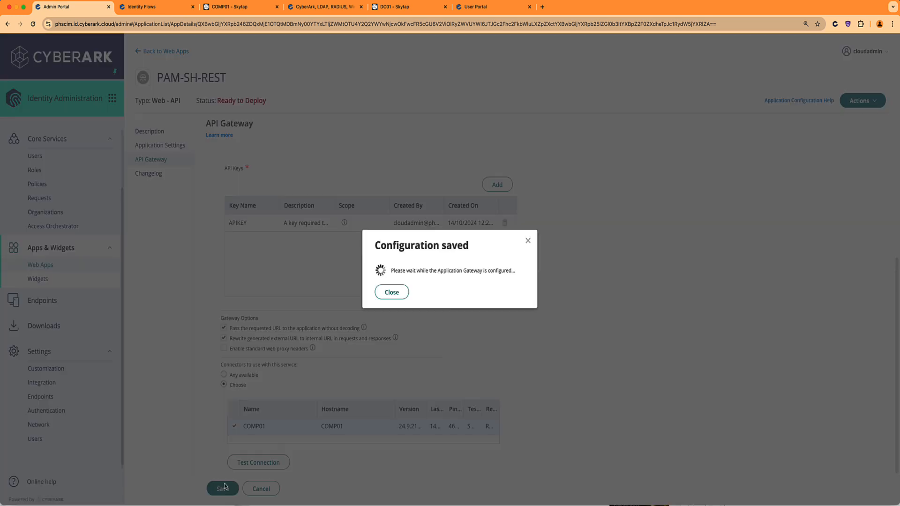
click(389, 301)
Review PAM-SH-REST's application and API gateway settings from the web apps list.
click(70, 266)
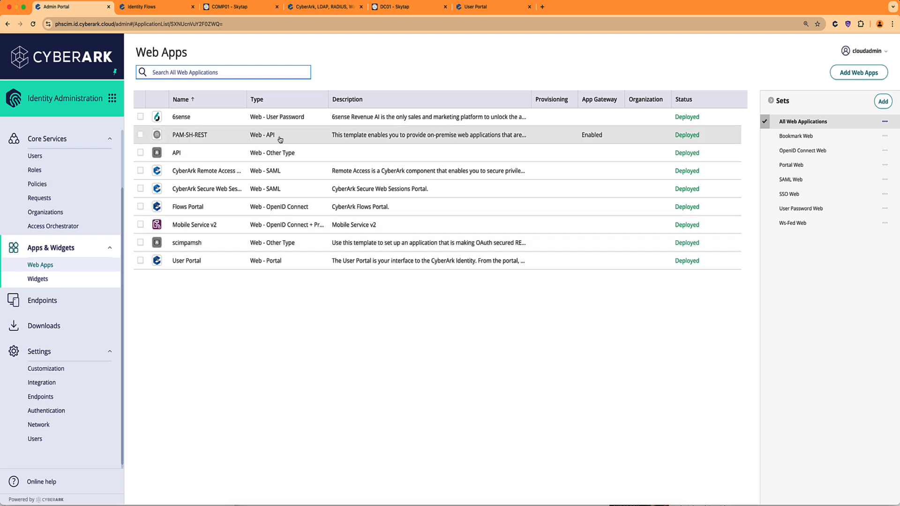
click(217, 139)
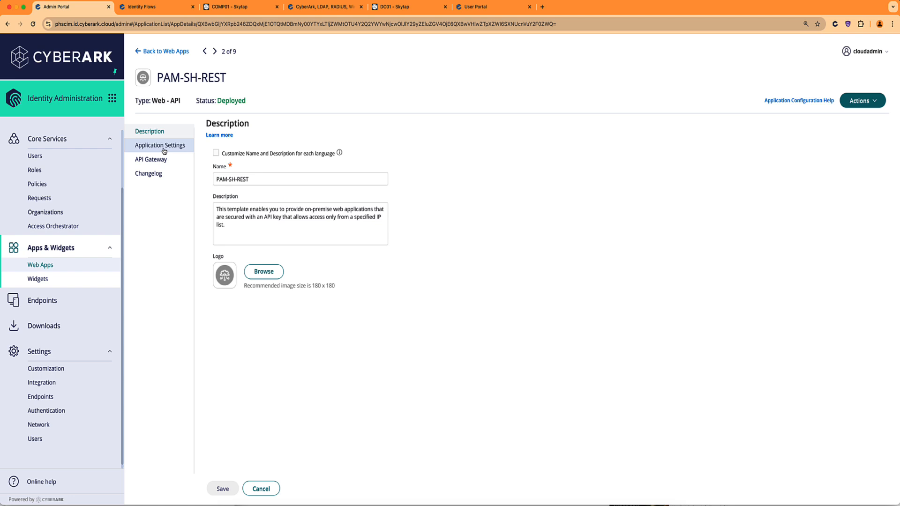
click(164, 149)
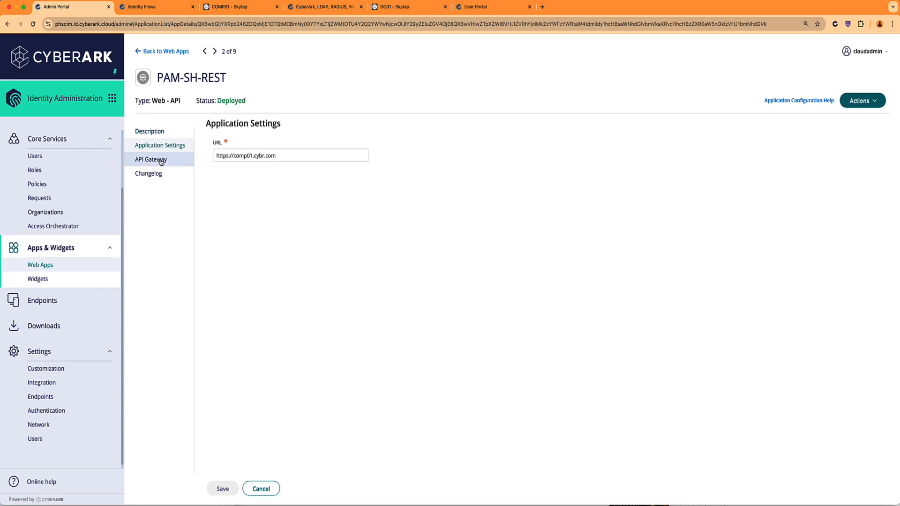
click(161, 161)
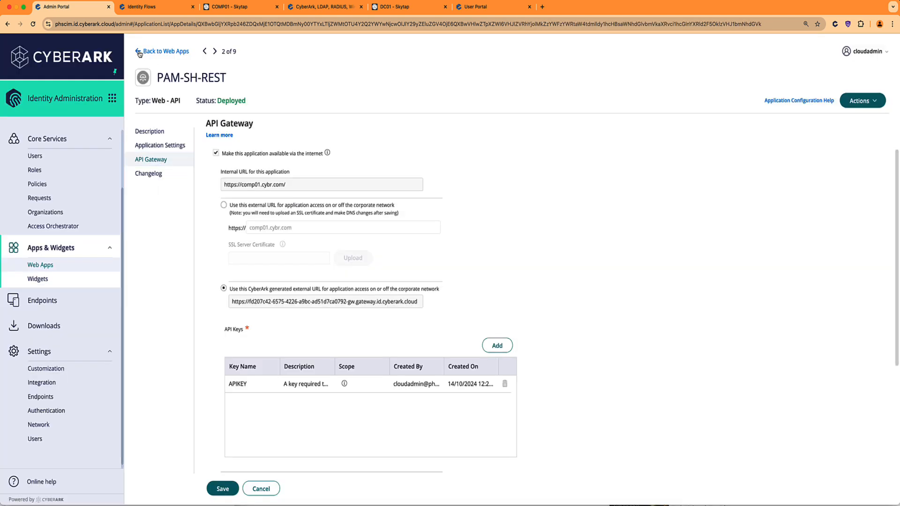
Leave PAM-SH-REST without saving and expand the PAM-SH-PAMSCIM collection in Thunder Client.
click(139, 52)
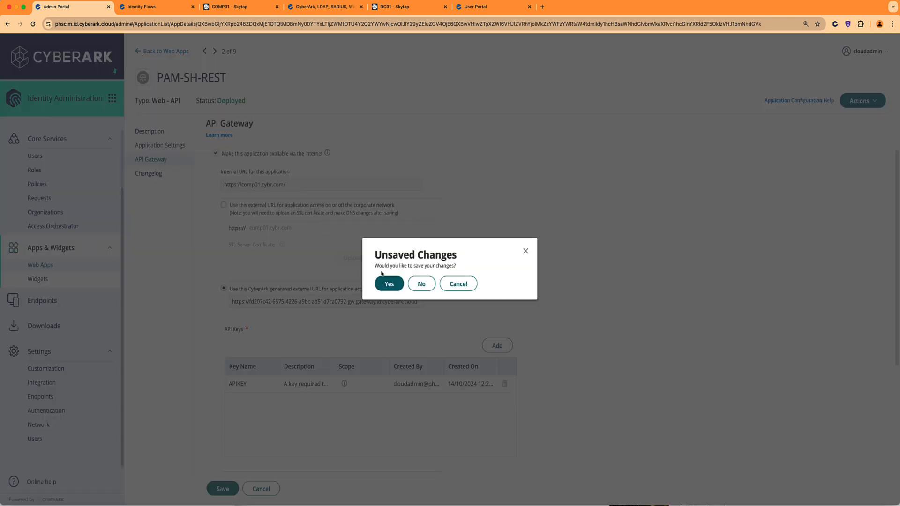
click(421, 284)
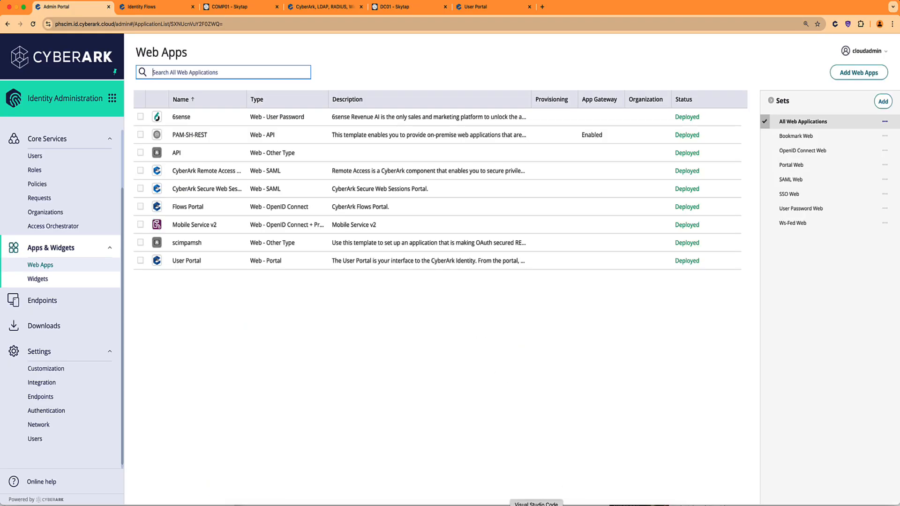
click(543, 502)
click(84, 125)
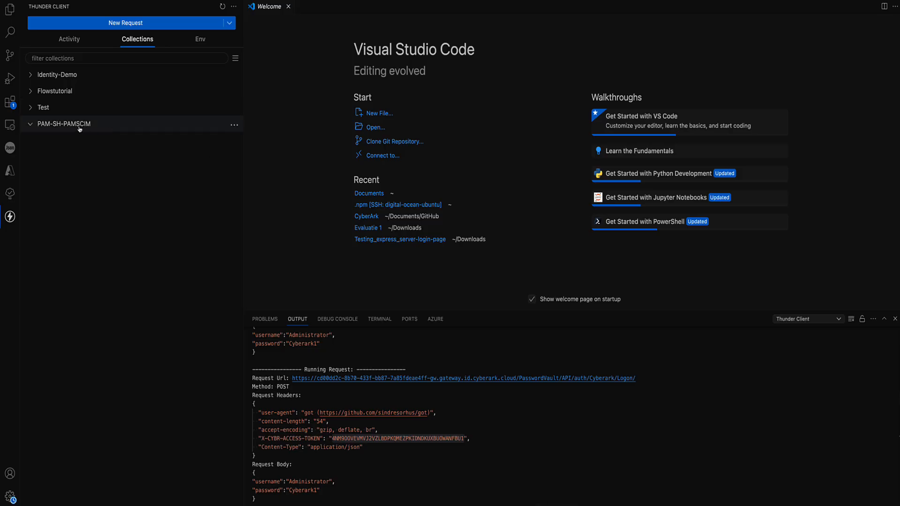
Add a new request named Get-PAM-SH-Token to the PAM-SH-PAMSCIM collection.
click(102, 127)
click(234, 126)
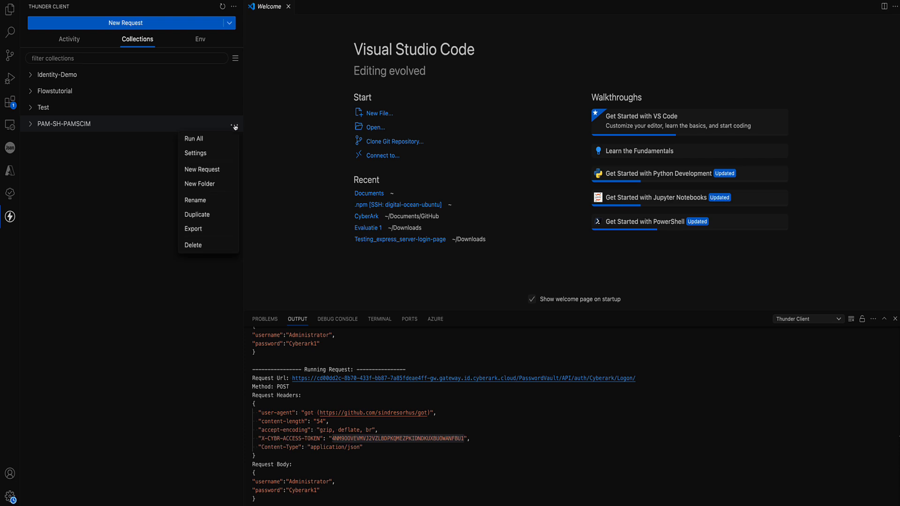
click(214, 171)
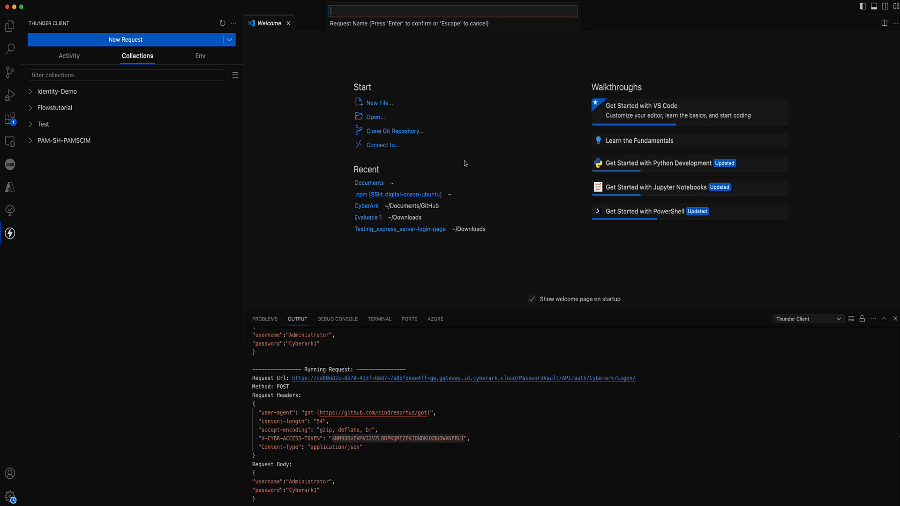
text(Get-PAM-SH-Topk)
key(Return)
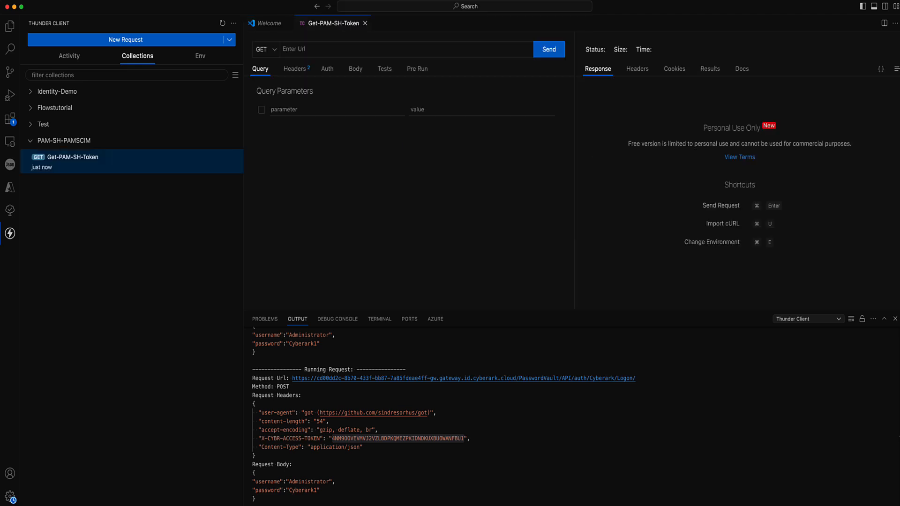
click(288, 23)
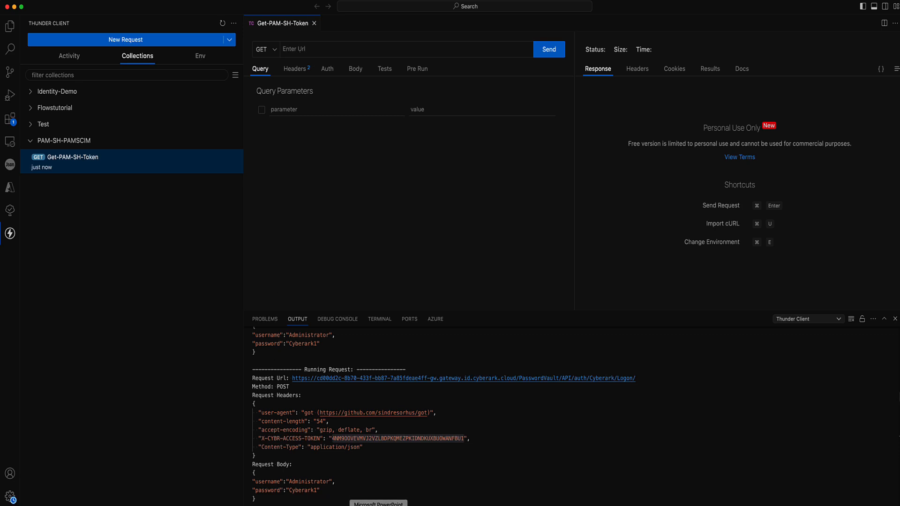
click(453, 504)
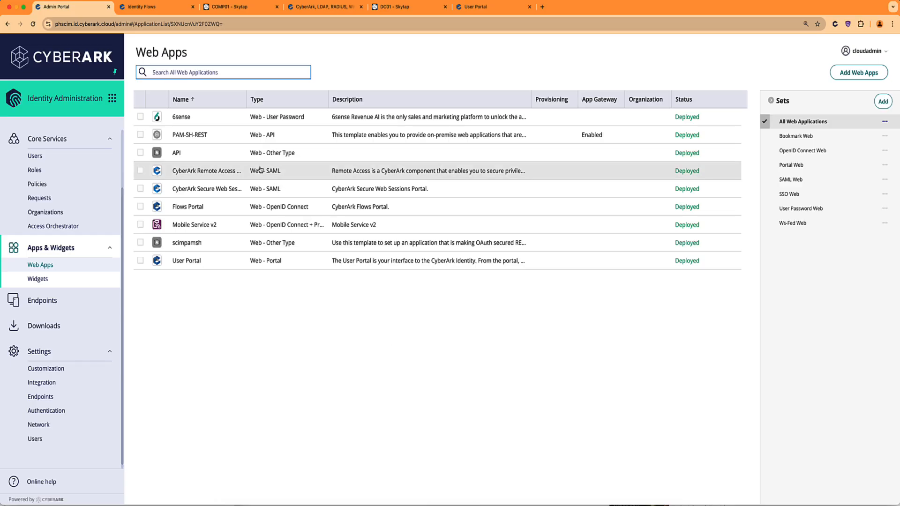
On COMP01, bring up Postman and select the /PasswordVault/API/auth/Cyberark/Logon/ path of the logon URL.
click(234, 7)
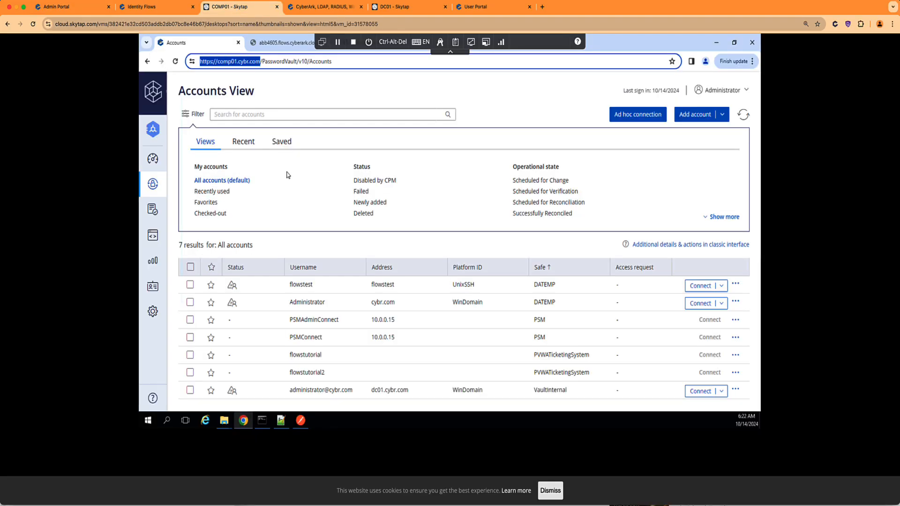
click(301, 420)
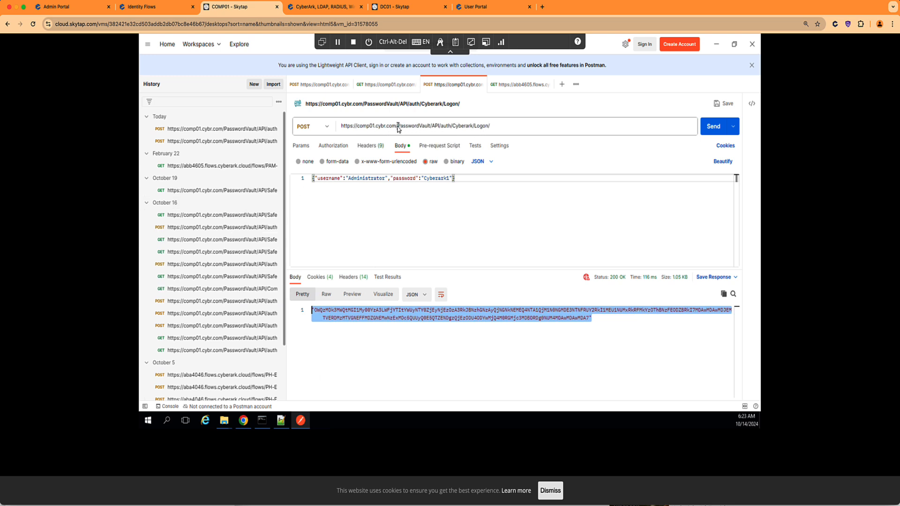
drag(397, 127, 494, 126)
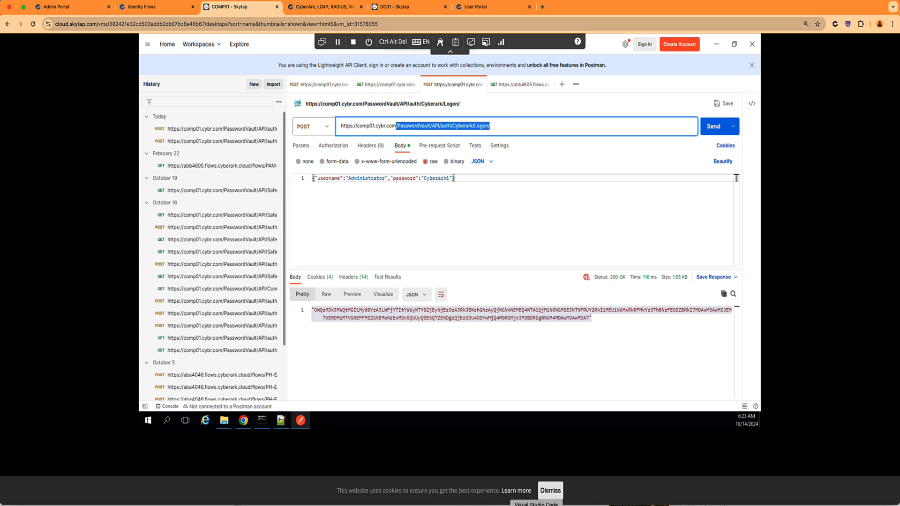
click(535, 505)
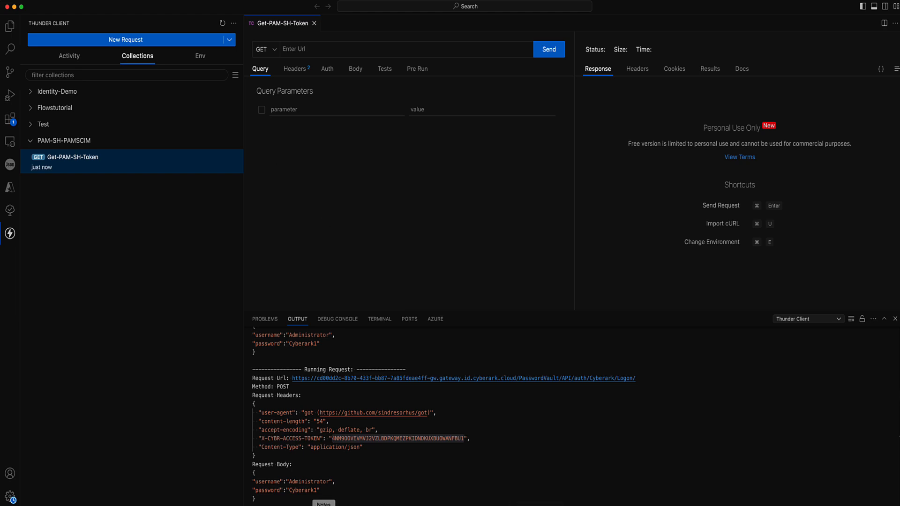
click(454, 505)
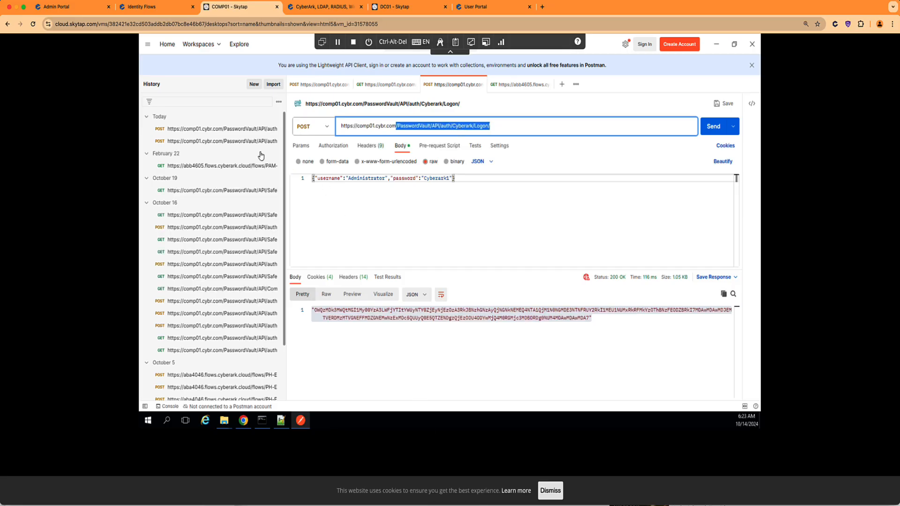
Copy the CyberArk-generated external URL from PAM-SH-REST's API Gateway settings.
click(59, 7)
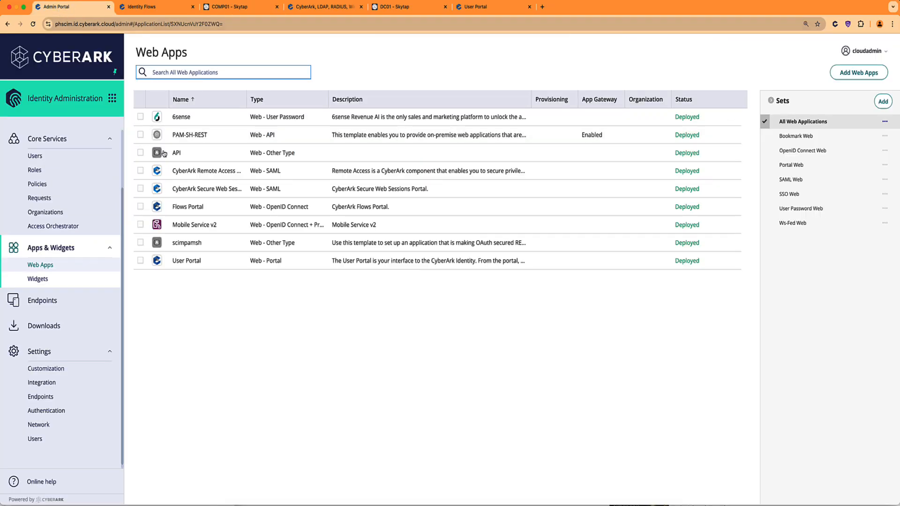
click(194, 141)
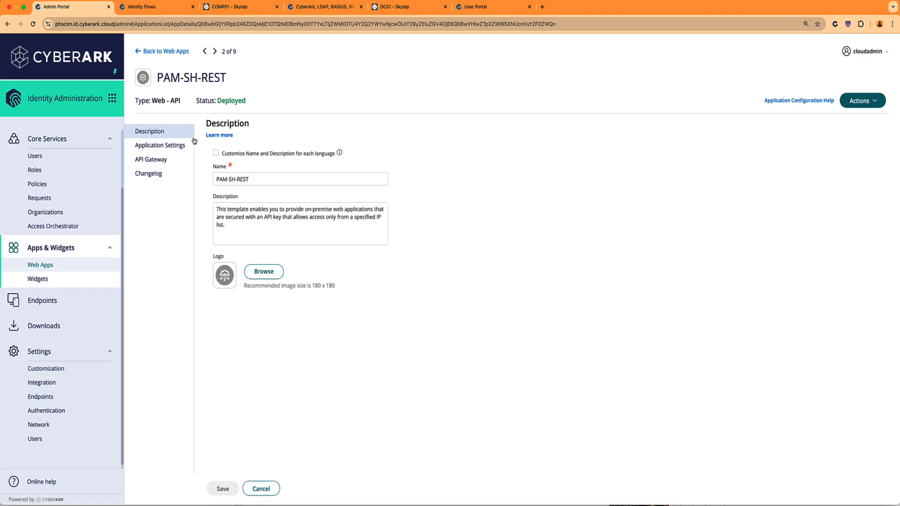
click(173, 146)
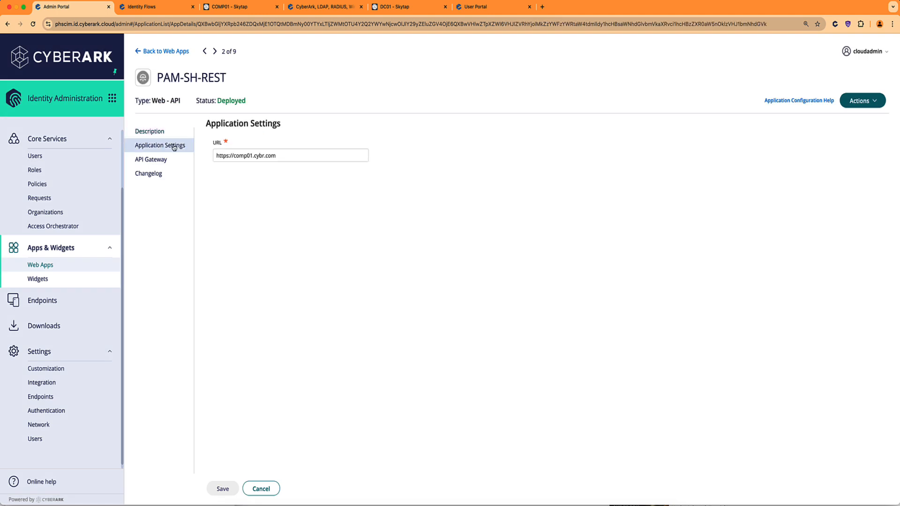
click(164, 160)
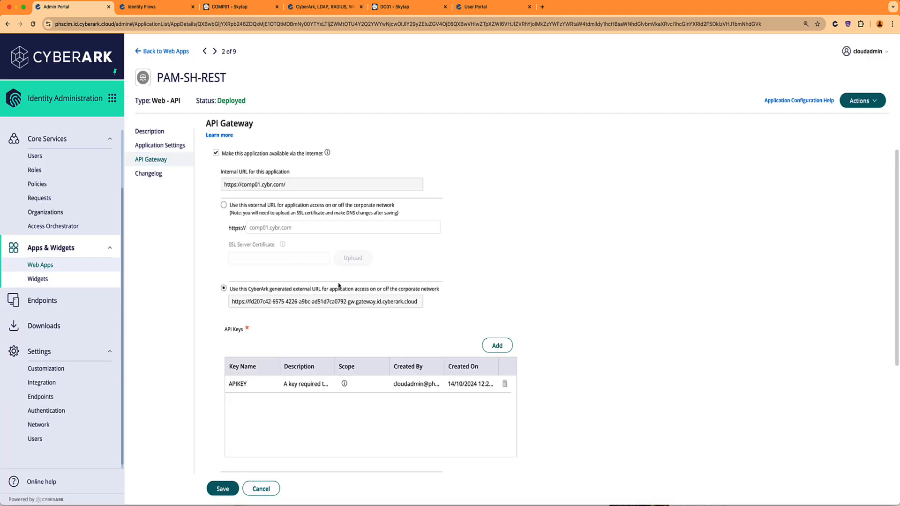
mouse_move(419, 304)
mouse_down()
mouse_move(226, 304)
mouse_move(416, 303)
mouse_up()
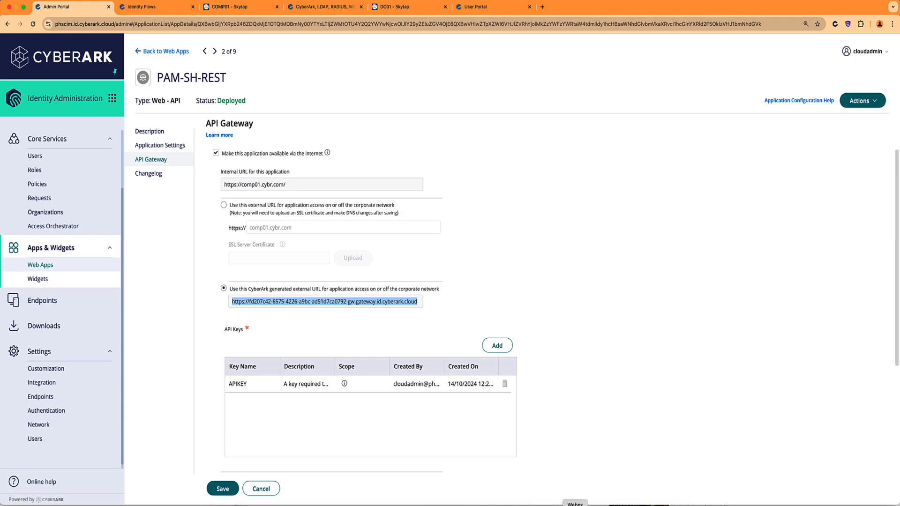
click(530, 504)
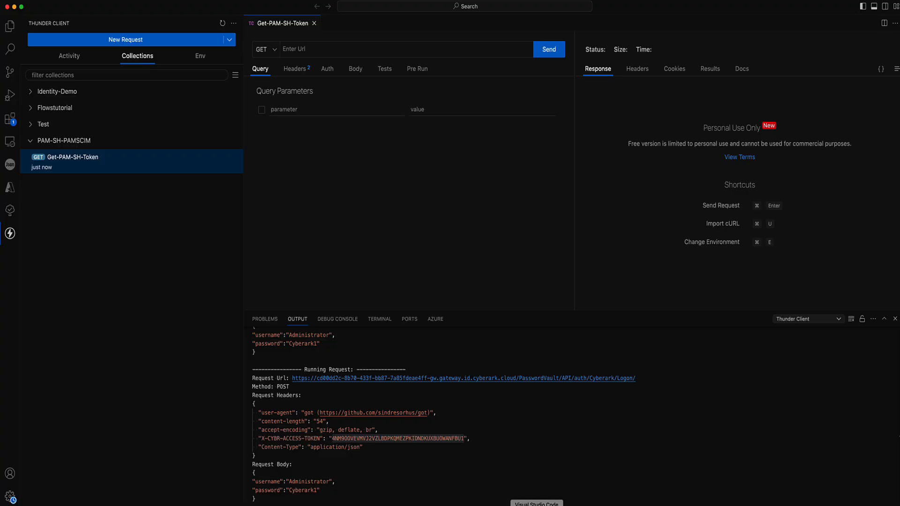
Paste the gateway URL into Get-PAM-SH-Token's URL field.
click(314, 49)
key(super+v)
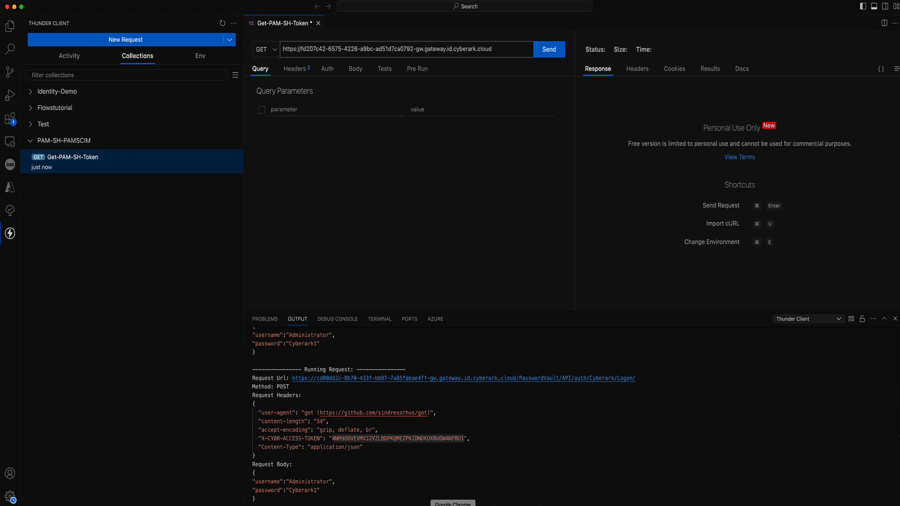
click(452, 505)
Copy the CyberArk logon URL template from the PAM Self-Hosted docs Logon page.
click(323, 6)
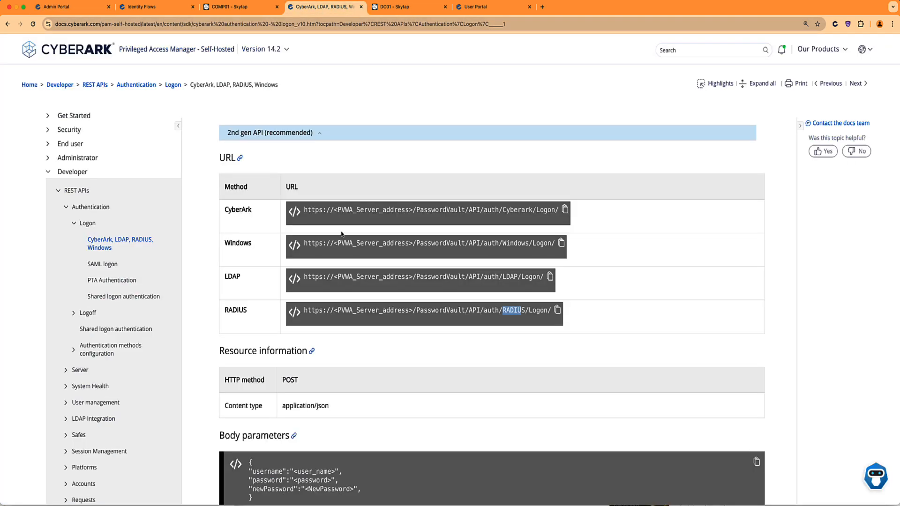
scroll(335, 236, down, 1)
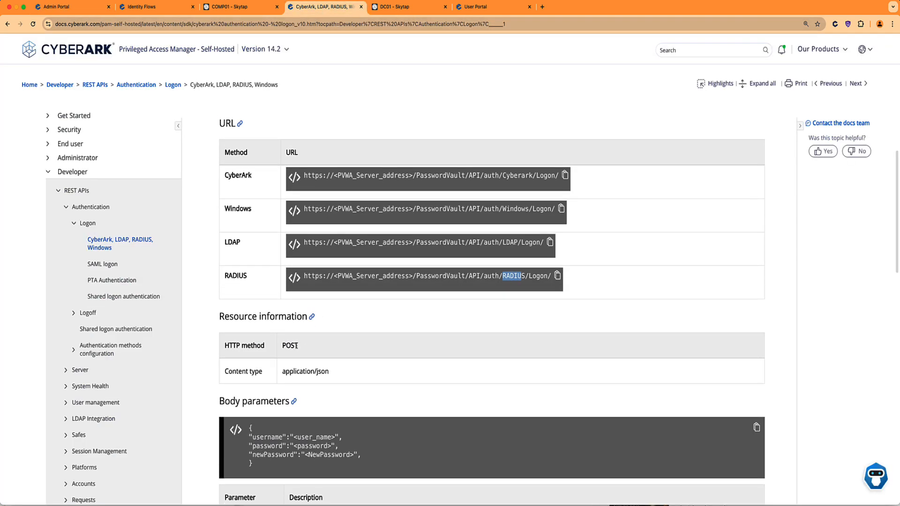
click(297, 345)
drag(298, 346, 282, 347)
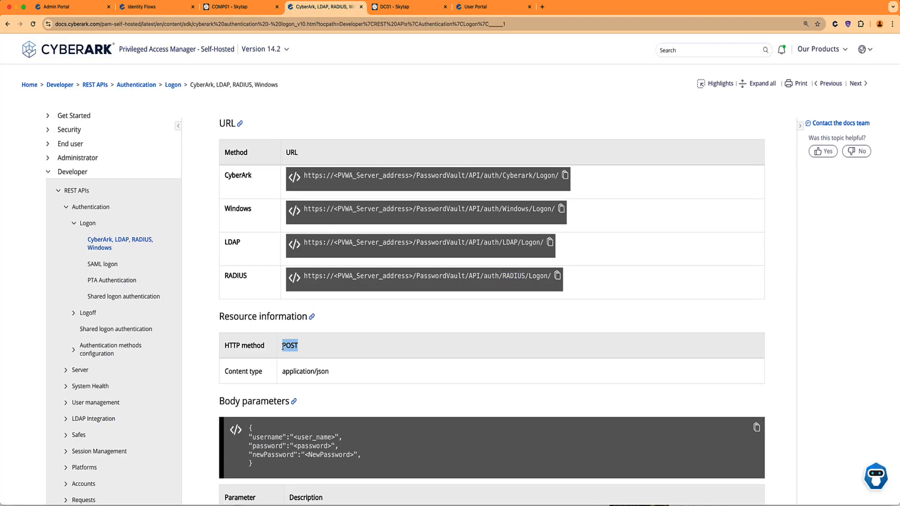
drag(329, 372, 290, 372)
drag(270, 463, 248, 426)
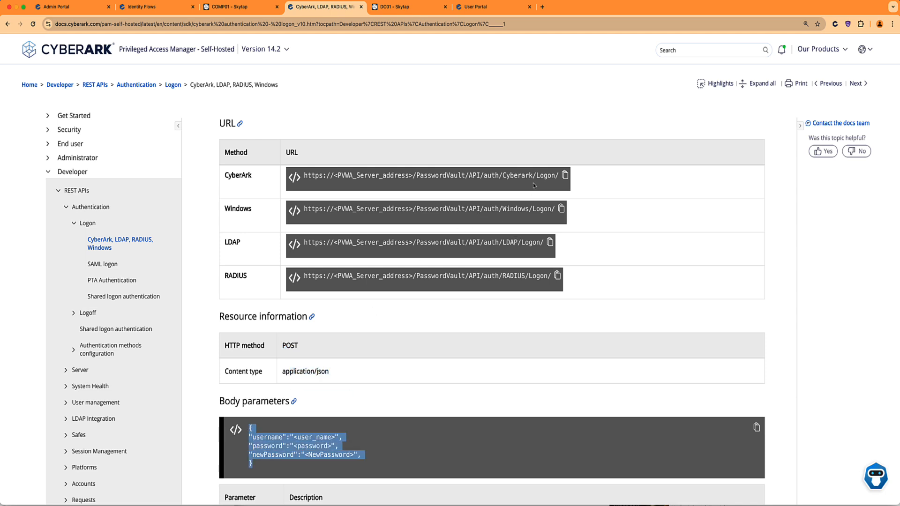
click(566, 177)
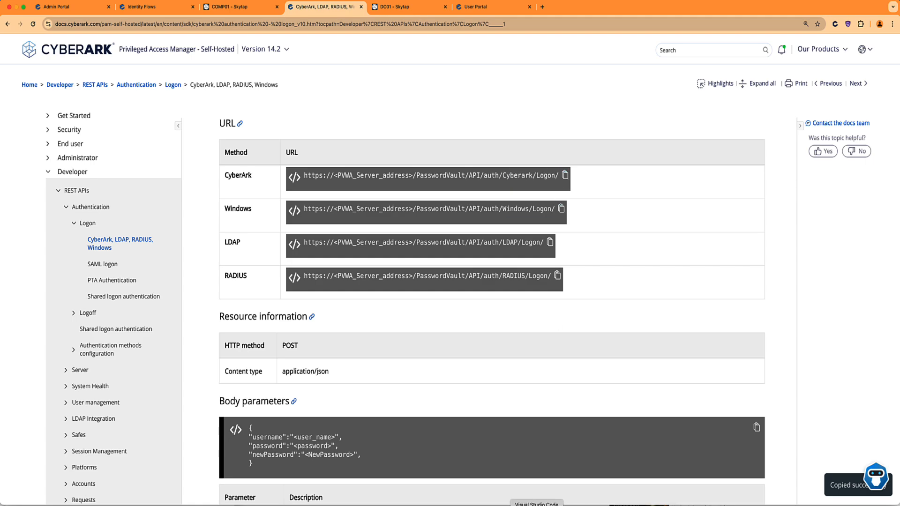
click(537, 504)
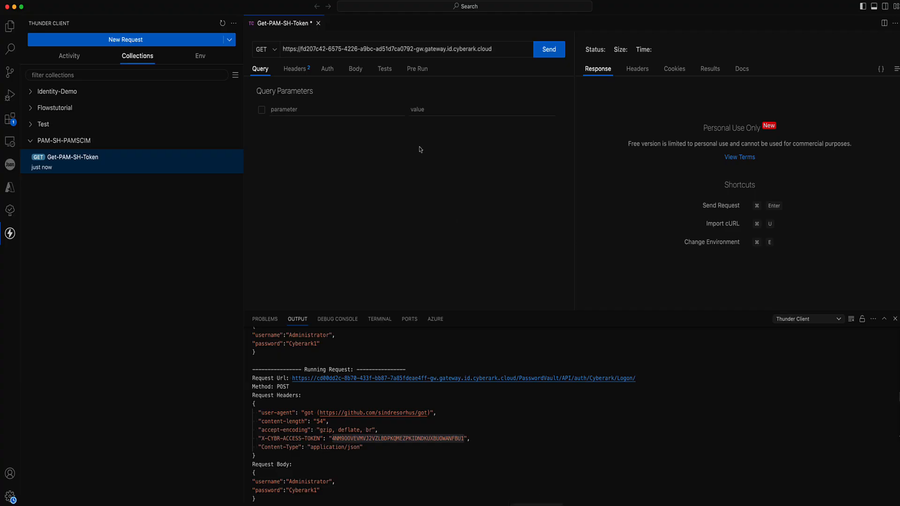
click(501, 49)
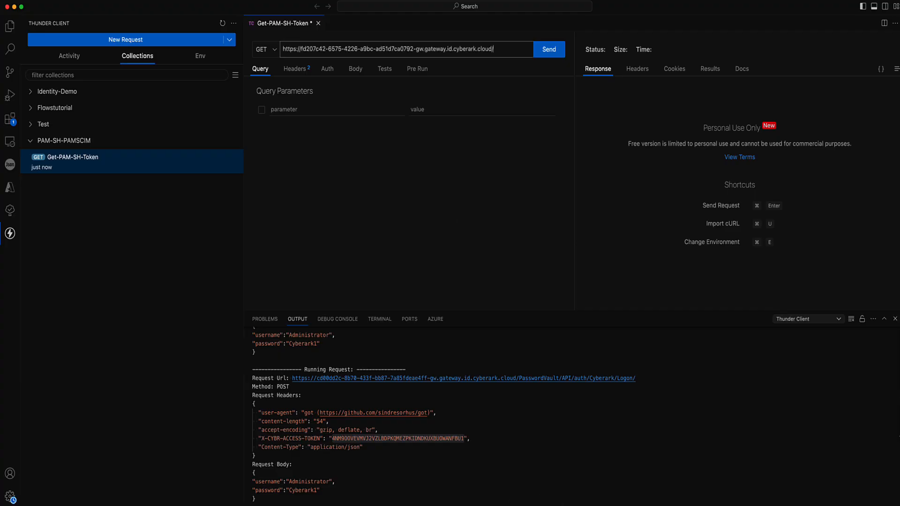
key(super+v)
scroll(504, 49, right, 3)
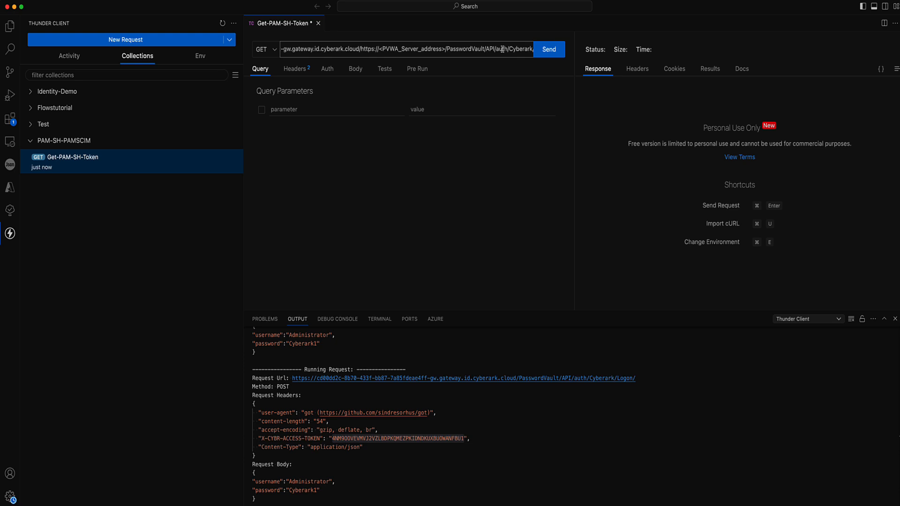
scroll(502, 49, left, 1)
drag(457, 49, 372, 51)
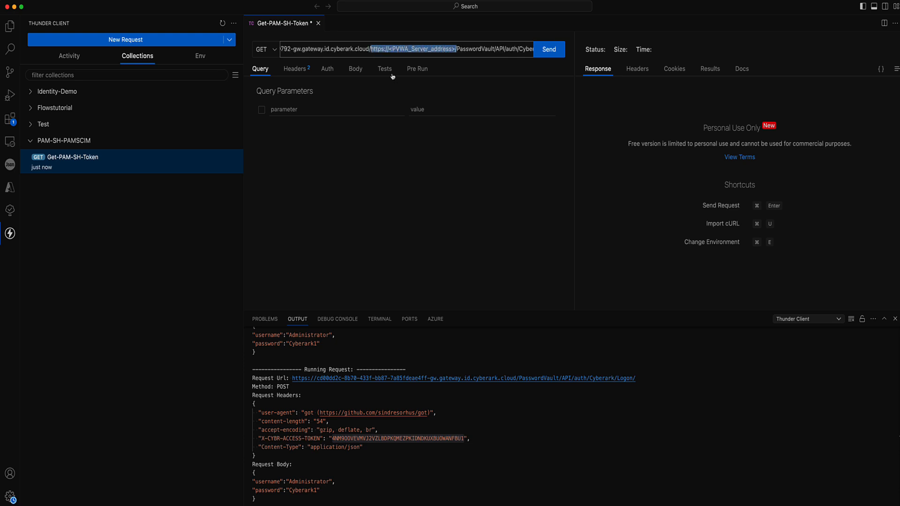
key(BackSpace)
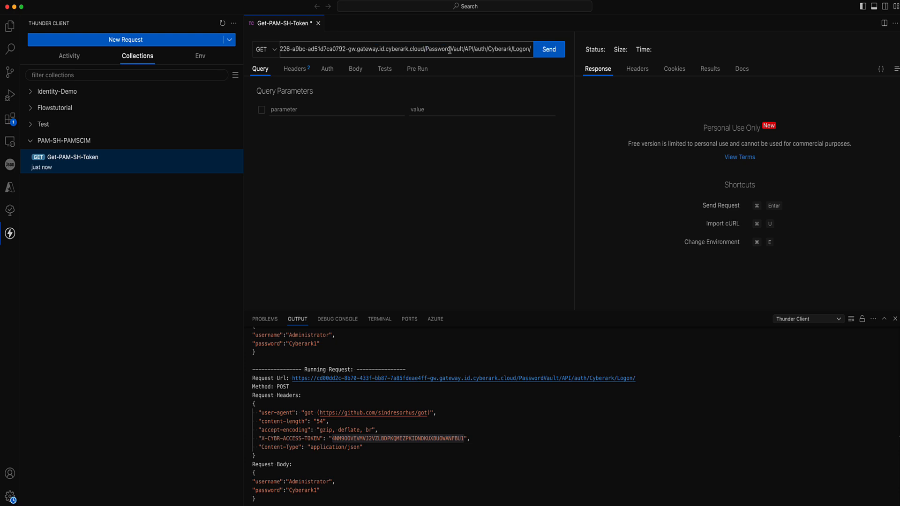
Add an X-CYBR-ACCESS-TOKEN header to the request.
click(295, 69)
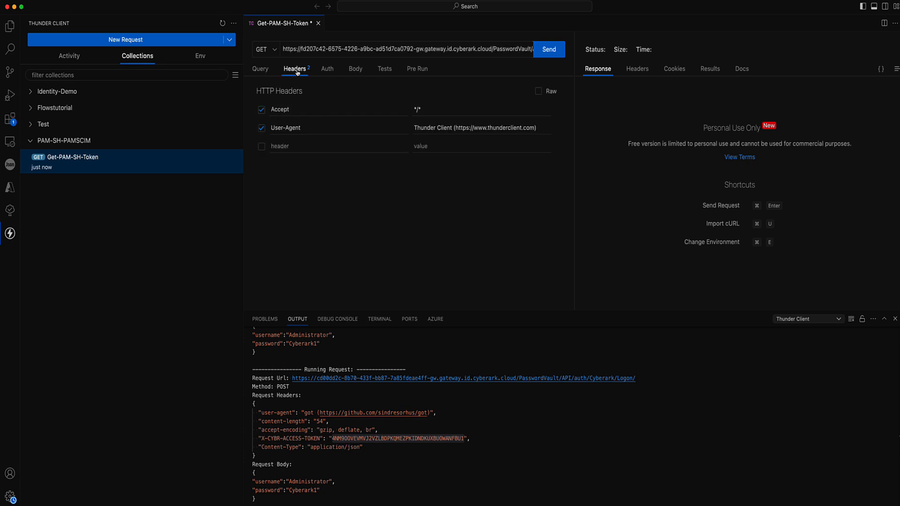
click(285, 146)
text(X-CYBR-ACCESS-TOKEN)
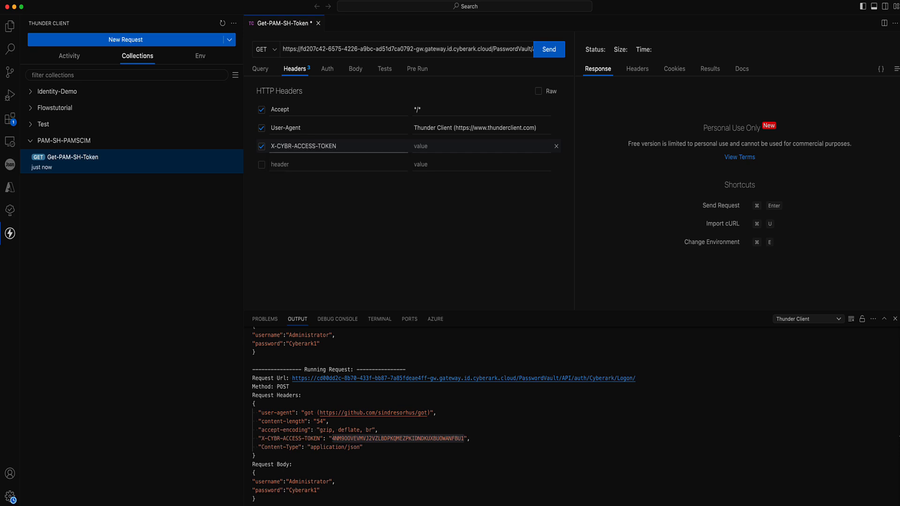
click(422, 148)
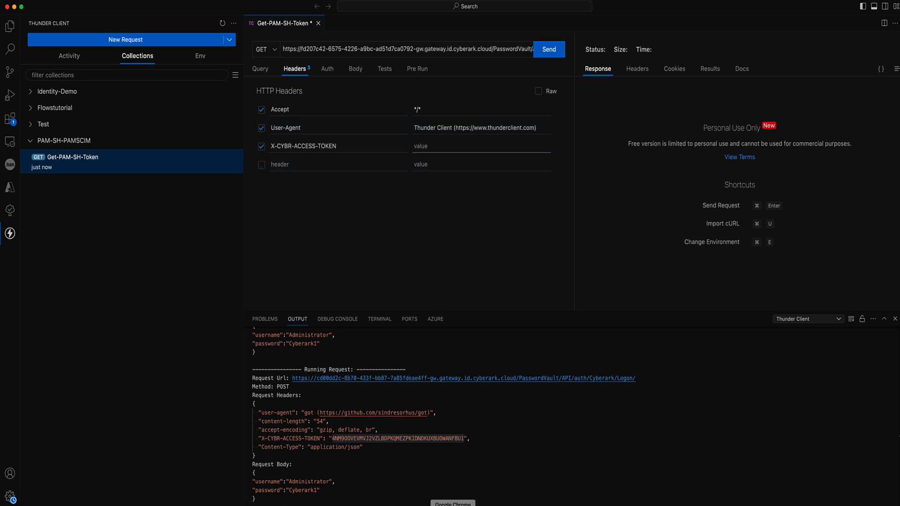
click(452, 505)
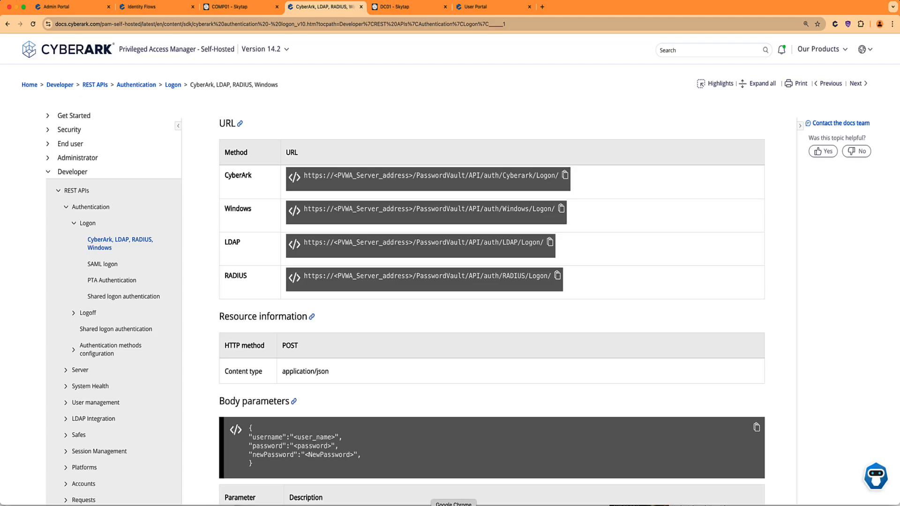
Copy the API-key secret value from the User Portal's Secured Note settings.
click(77, 12)
click(493, 11)
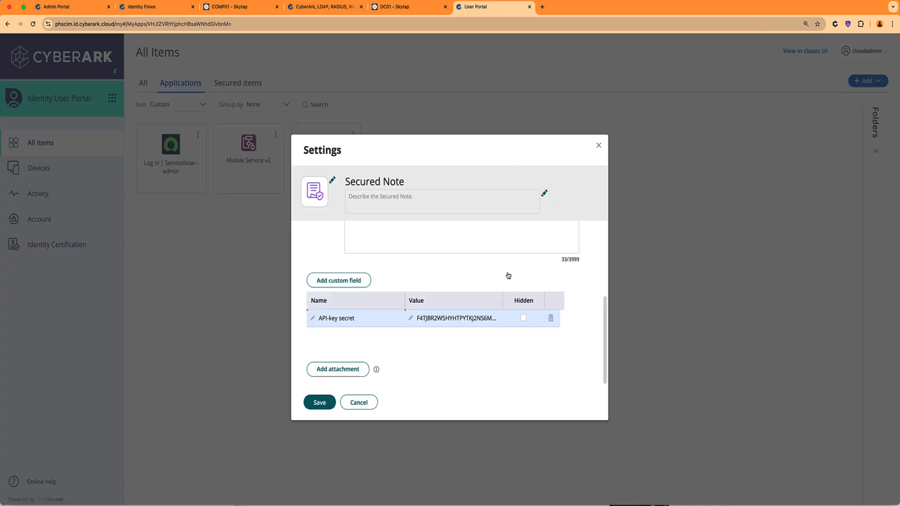
click(481, 317)
click(485, 315)
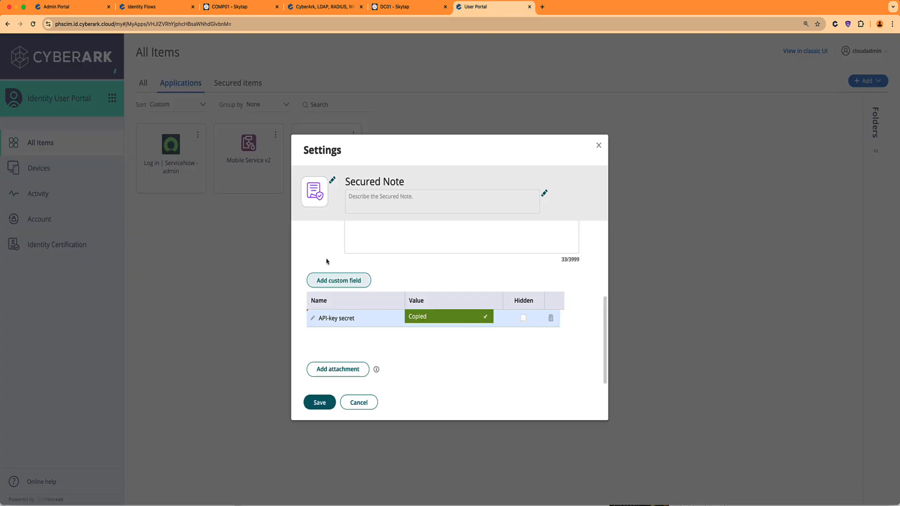
click(76, 10)
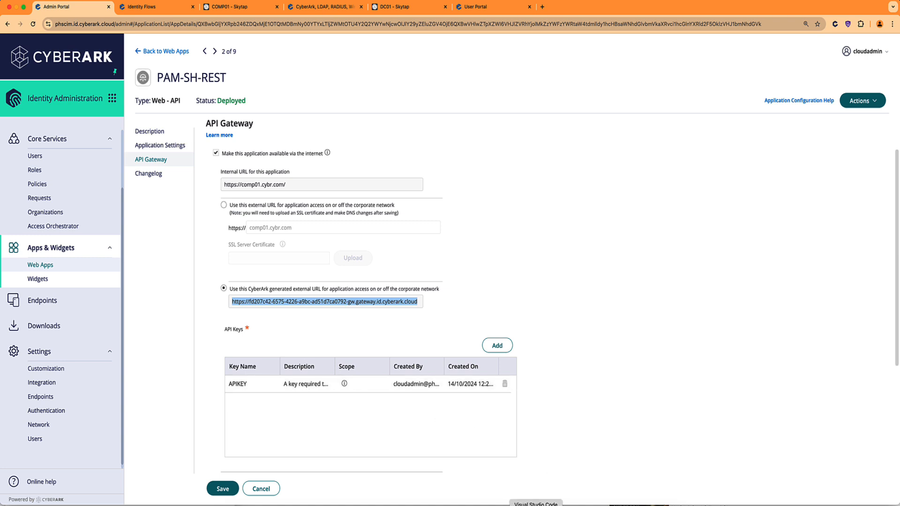
Paste the API-key secret as the X-CYBR-ACCESS-TOKEN header value.
click(539, 505)
click(431, 149)
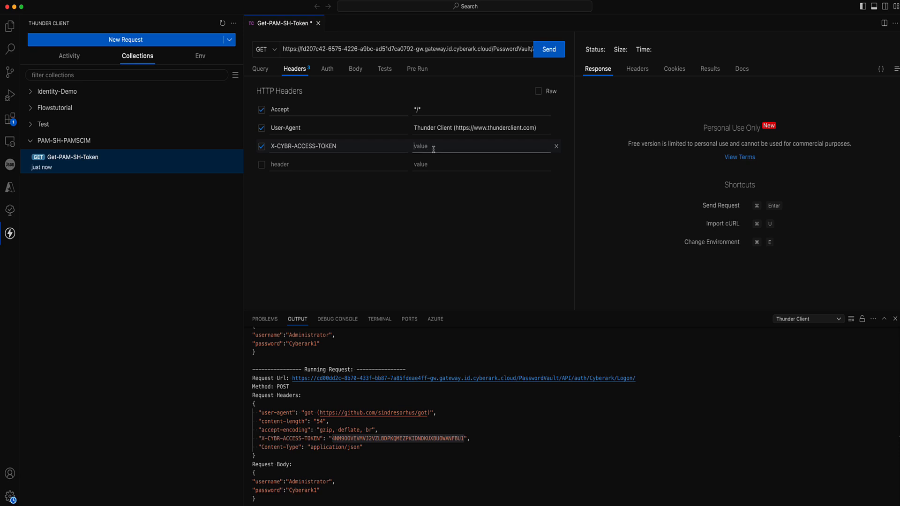
key(super+v)
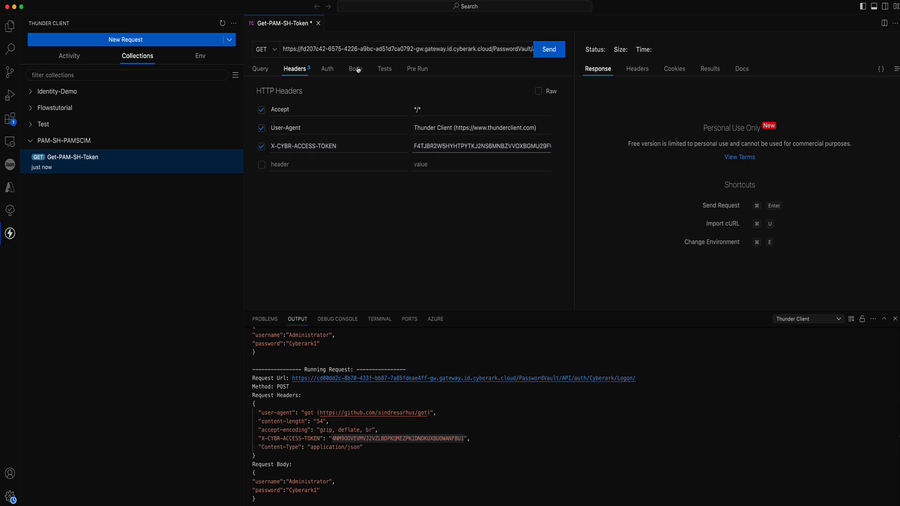
scroll(473, 49, right, 1)
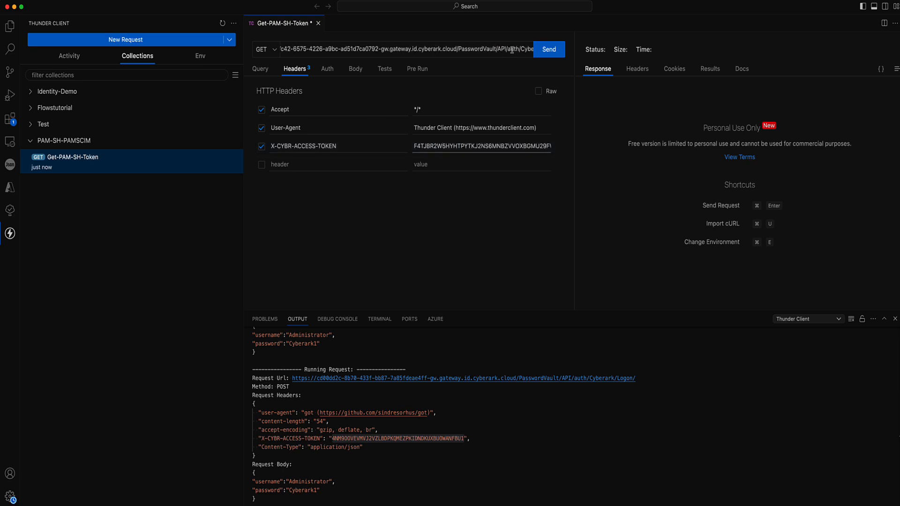
scroll(511, 49, right, 1)
double_click(527, 49)
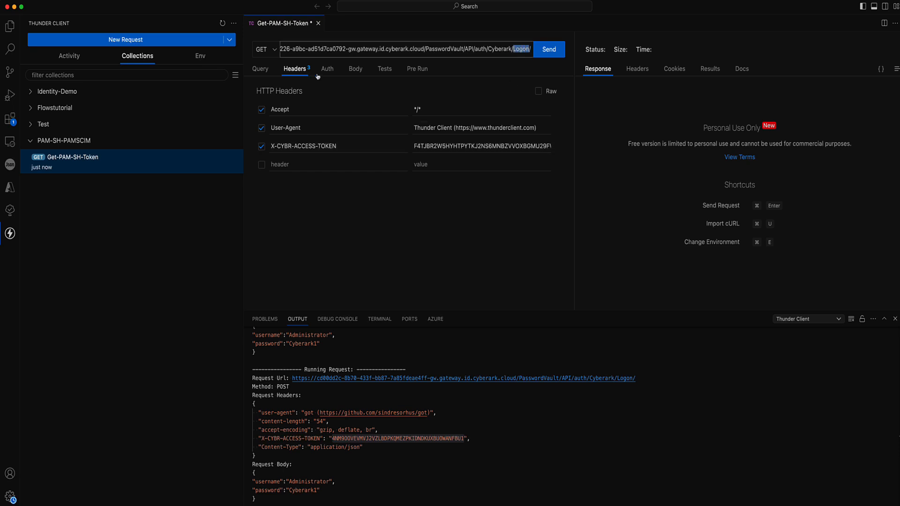
click(354, 70)
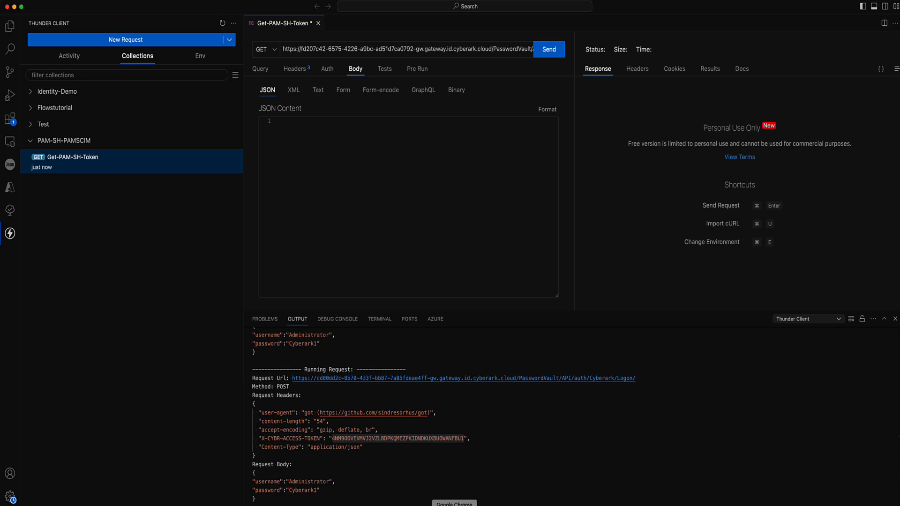
click(448, 505)
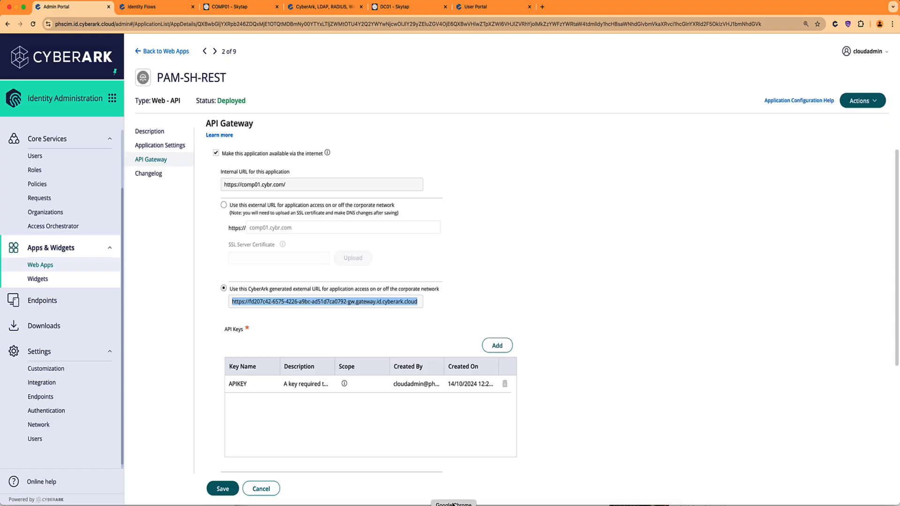
Paste the docs' example logon body into the request's JSON body.
click(324, 7)
scroll(350, 352, down, 1)
scroll(350, 351, down, 2)
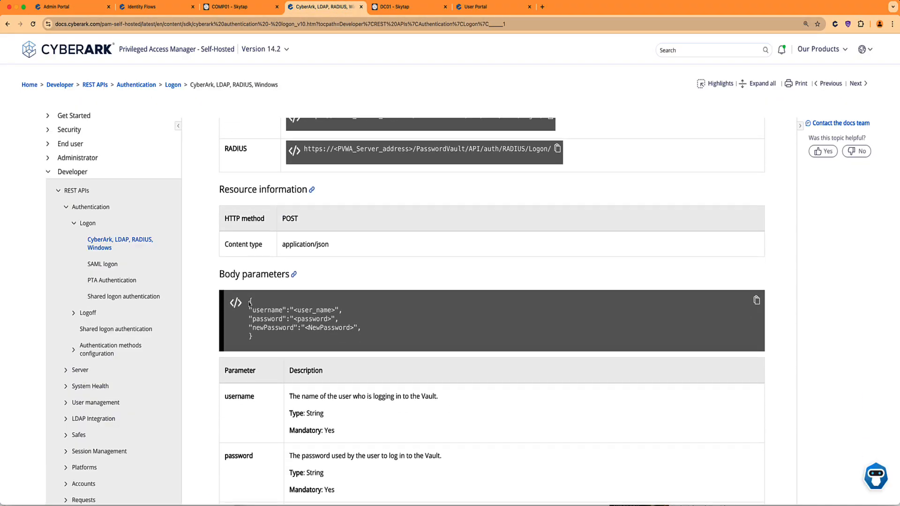
click(755, 305)
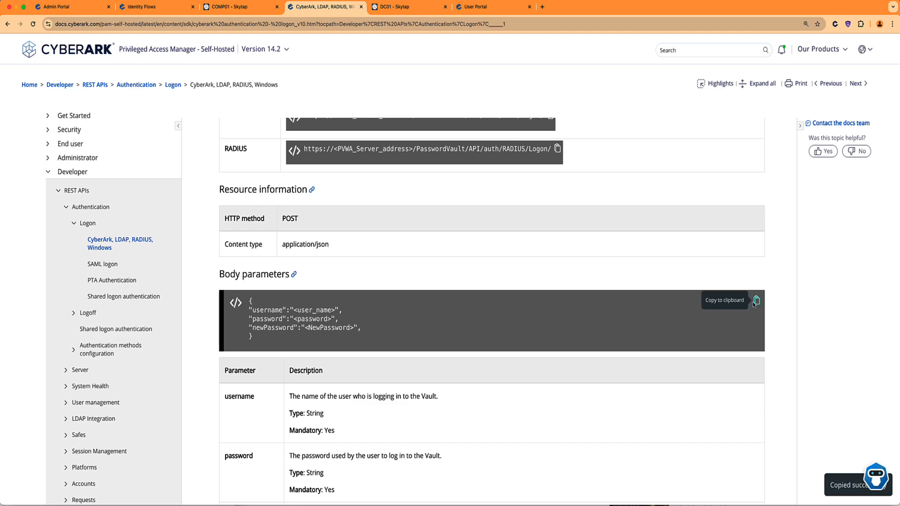
click(536, 505)
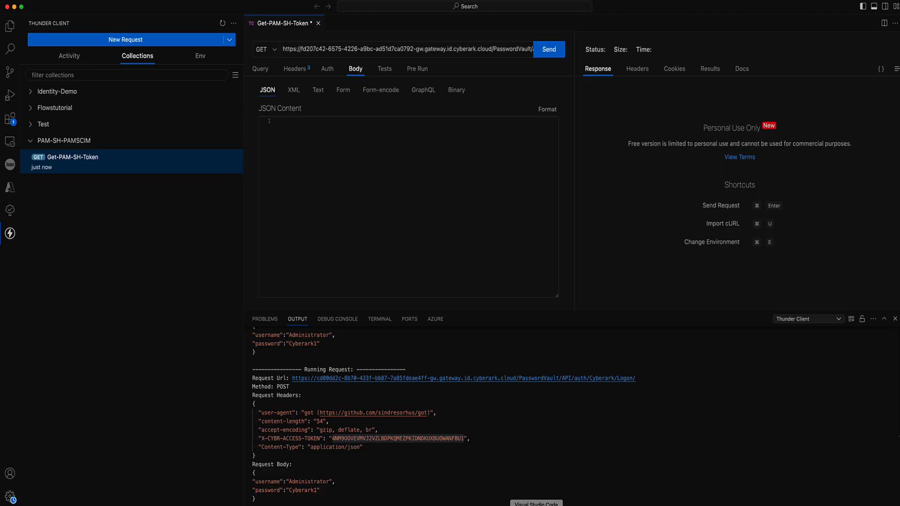
click(311, 128)
key(super+v)
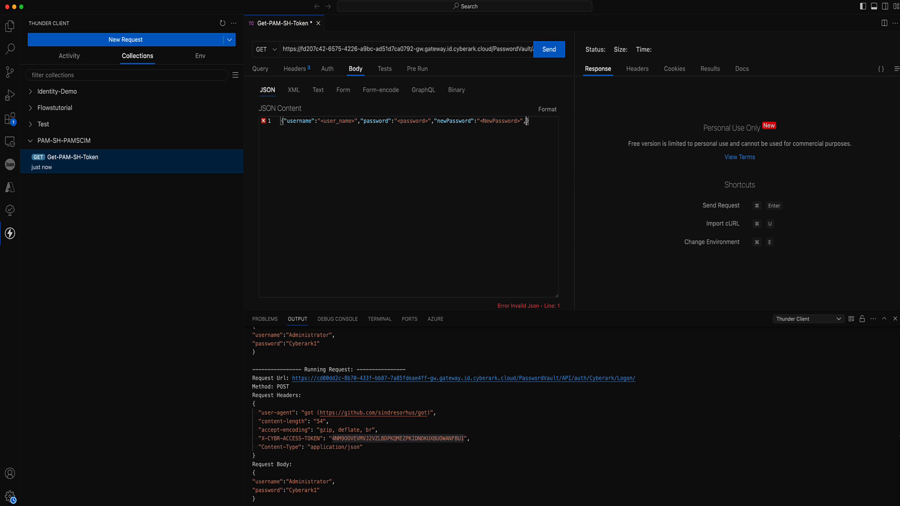
Remove the newPassword field, set username to administrator, and fill in the account password.
key(BackSpace)
drag(523, 121, 431, 122)
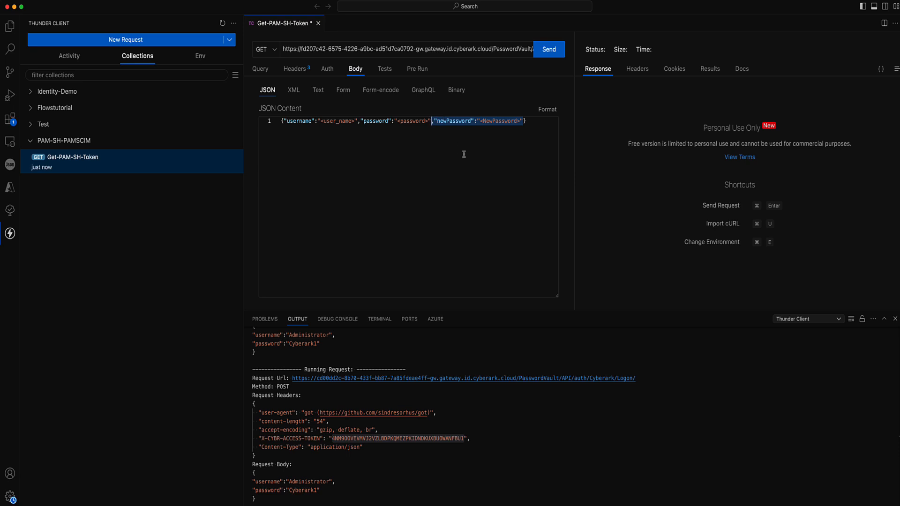
key(BackSpace)
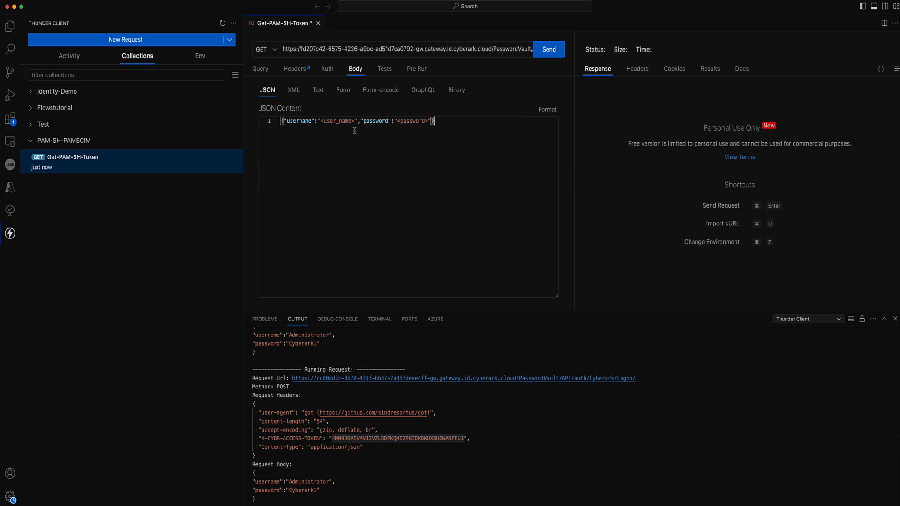
drag(355, 121, 320, 122)
text(administrator)
key(Delete)
key(Delete)
key(Delete)
key(Delete)
key(Delete)
key(Delete)
key(Delete)
key(Delete)
text(Cyberark1)
click(443, 152)
Format the JSON body into indented lines.
click(295, 69)
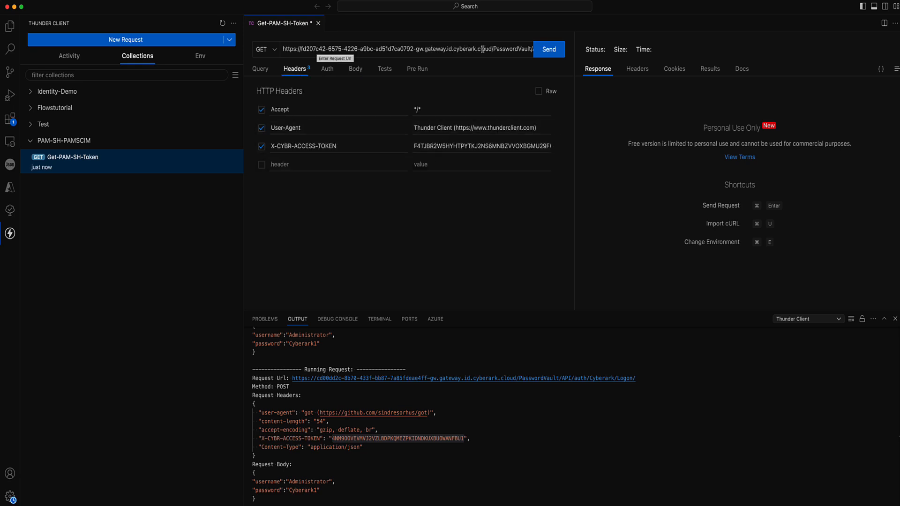
drag(492, 49, 280, 53)
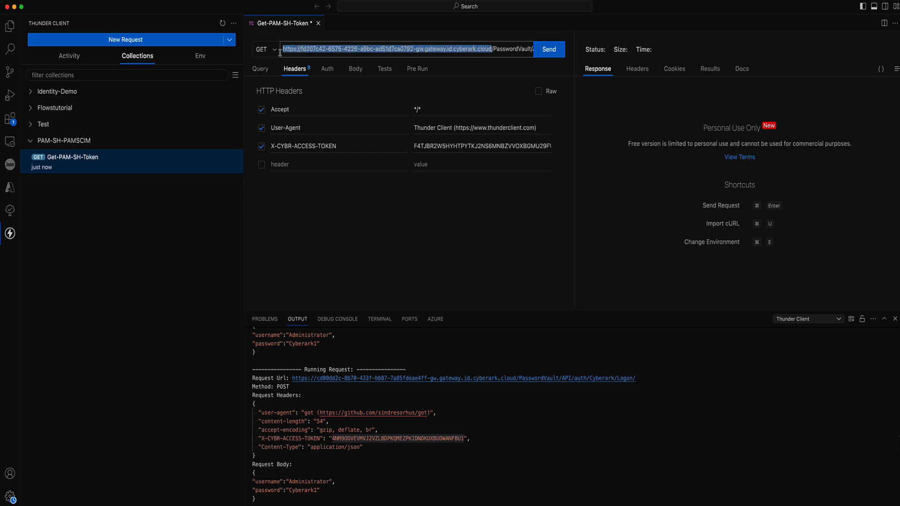
click(349, 70)
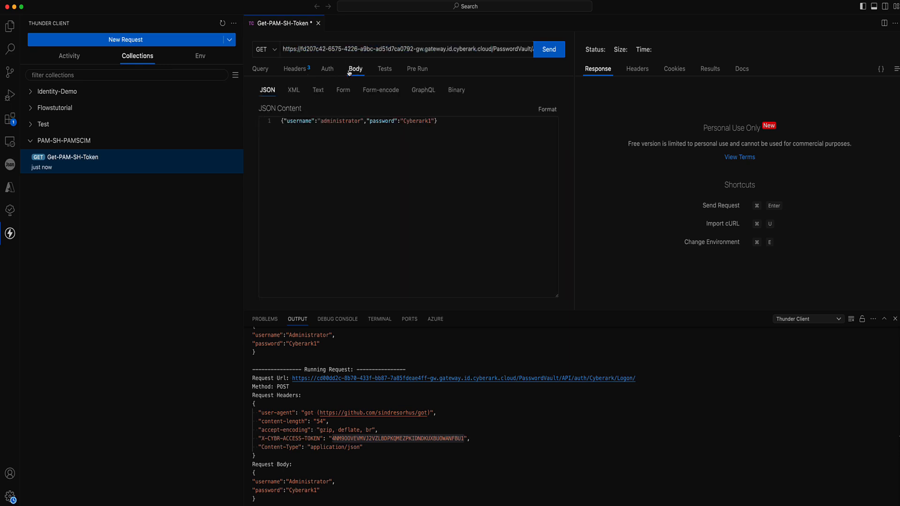
click(546, 110)
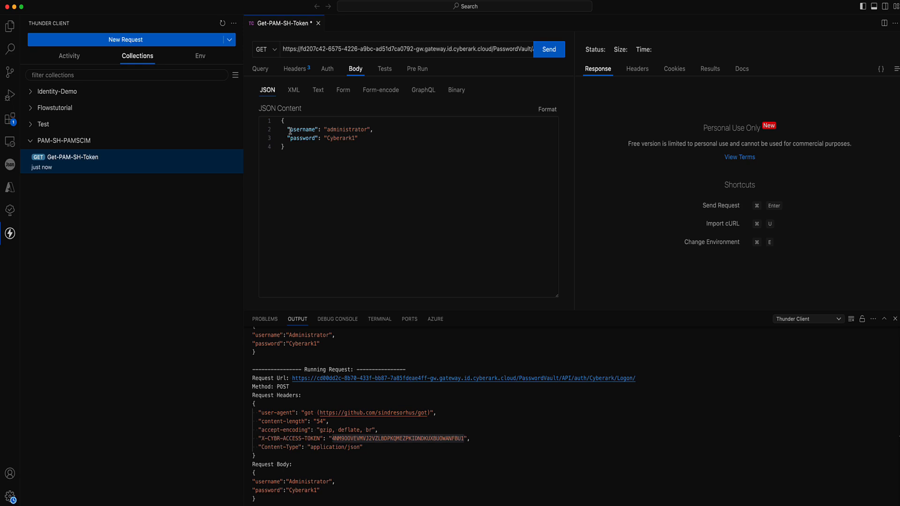
Send the logon request as GET, which returns a 405 error.
scroll(445, 54, right, 2)
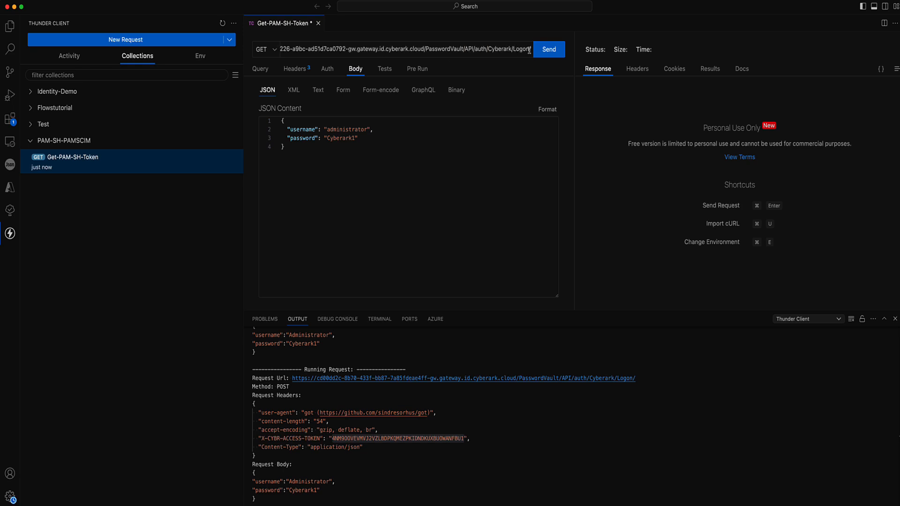
drag(530, 50, 488, 50)
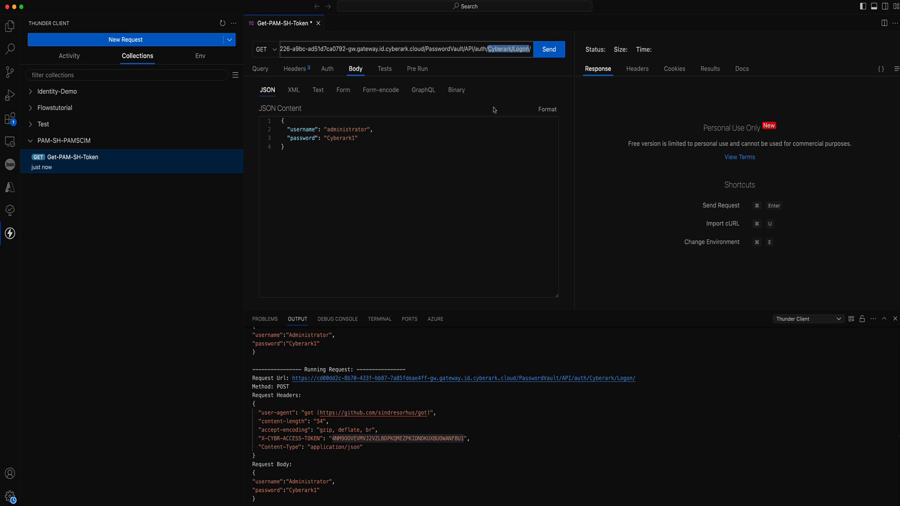
click(547, 50)
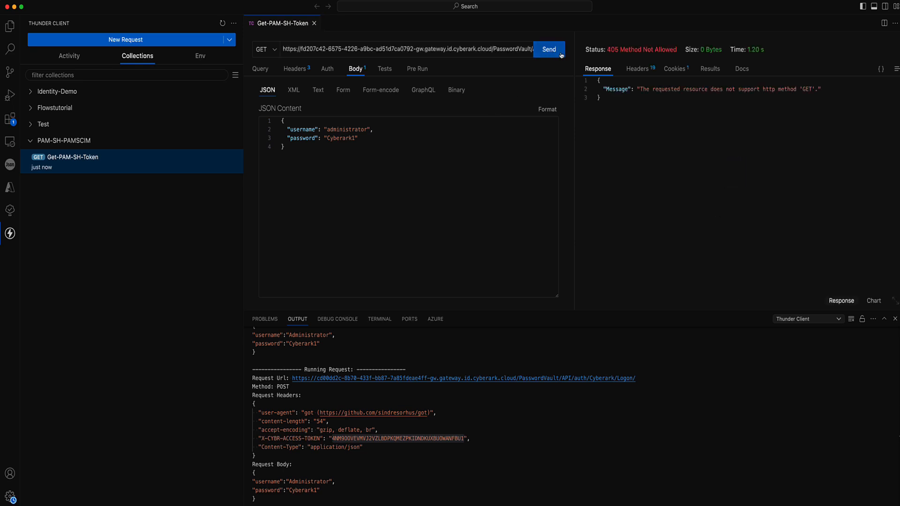
Change the method to POST, resend for 200 OK, and select the returned session token.
click(276, 53)
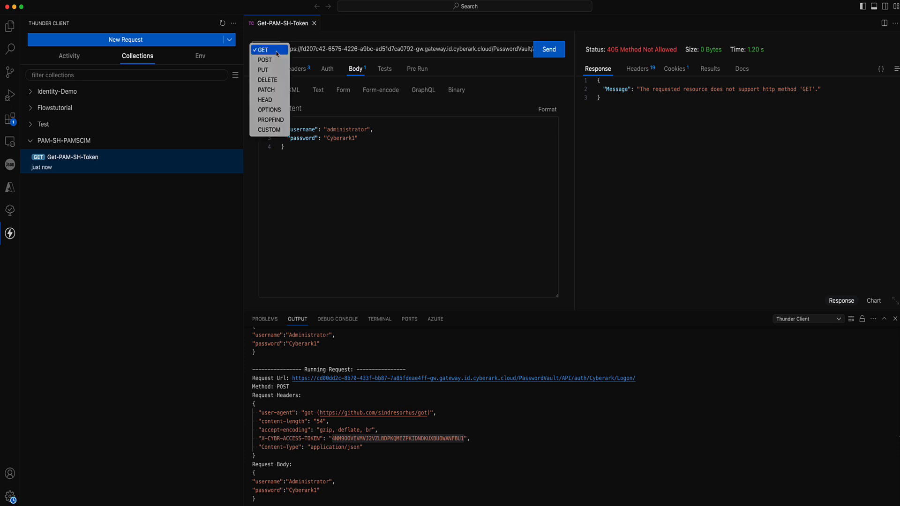
click(269, 60)
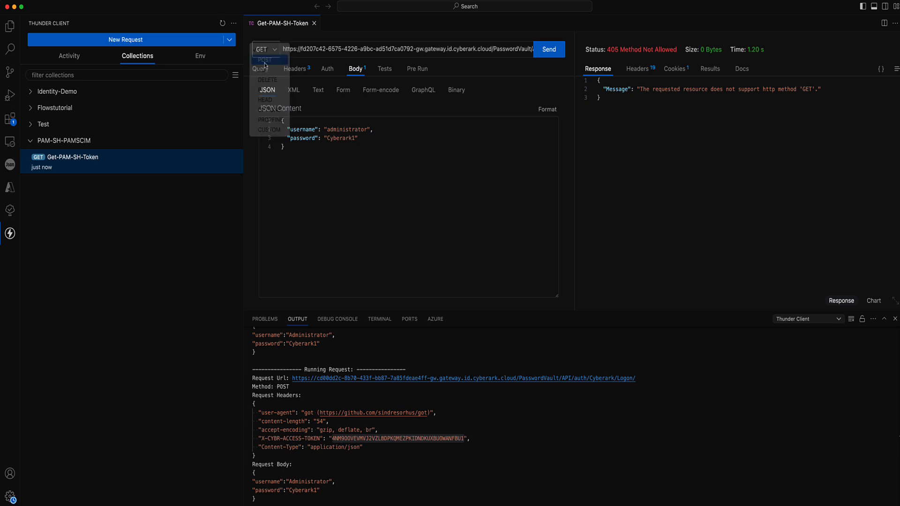
click(546, 53)
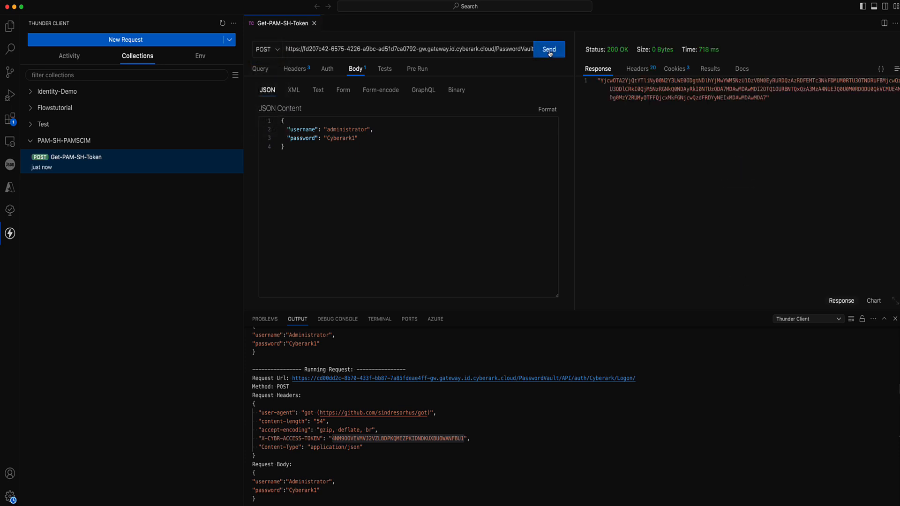
triple_click(619, 83)
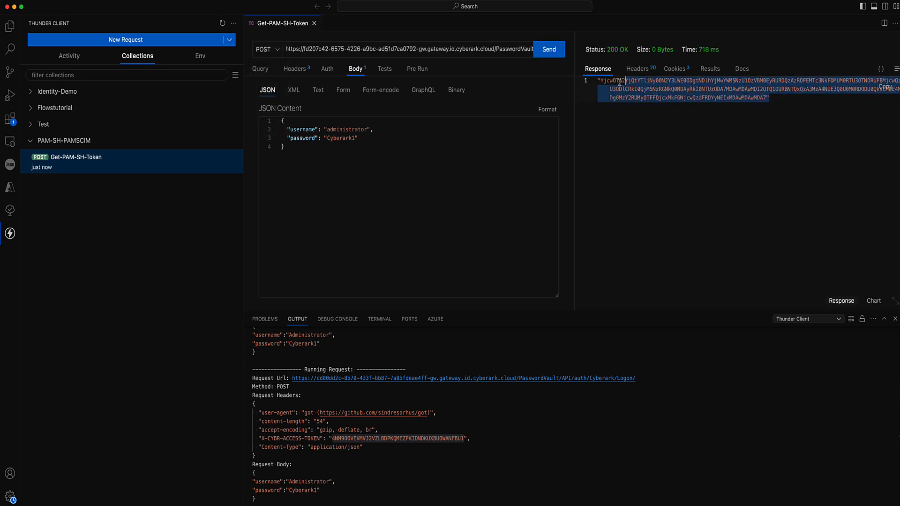
drag(619, 83, 600, 82)
In CyberArk Docs, expand the Accounts section of the navigation and browse it.
click(457, 505)
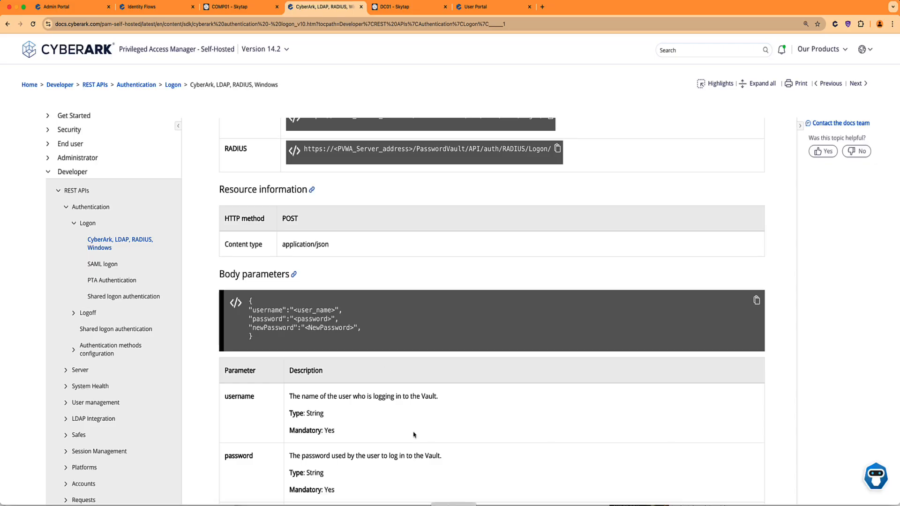
scroll(121, 204, down, 3)
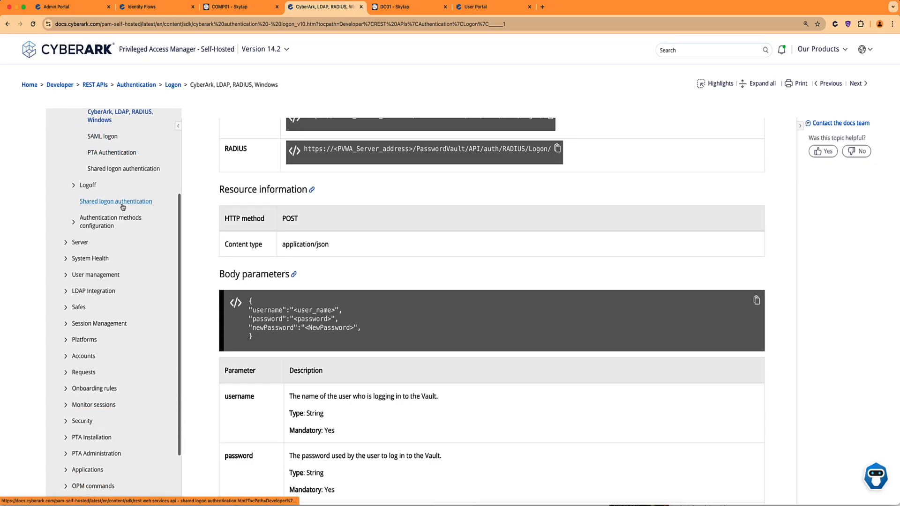
scroll(121, 203, down, 2)
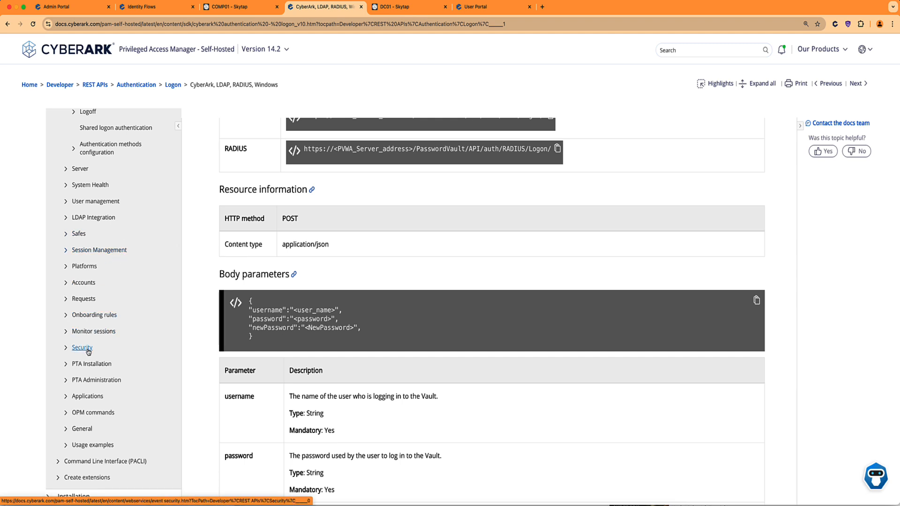
click(65, 283)
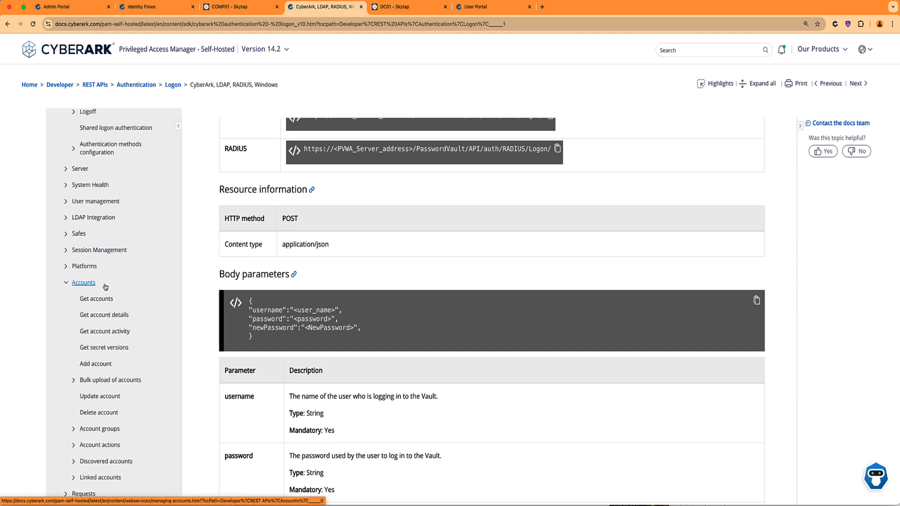
scroll(104, 287, down, 2)
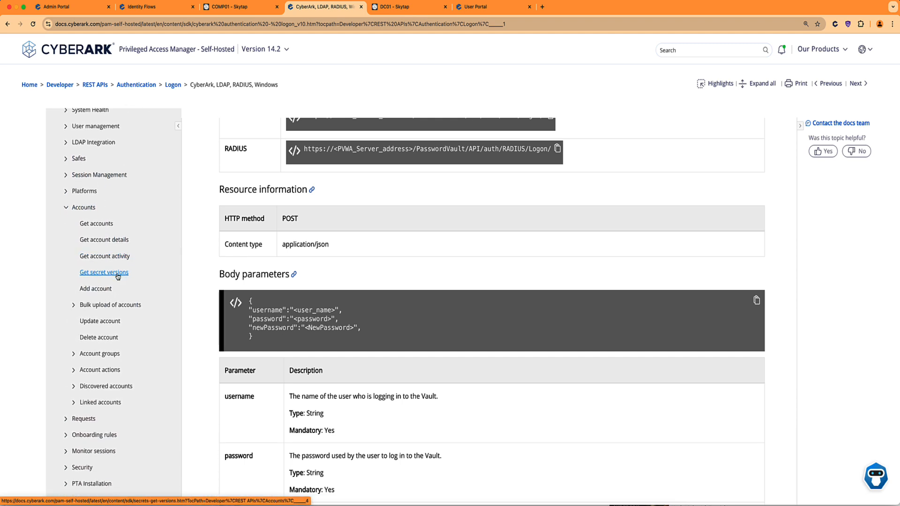
scroll(117, 276, down, 3)
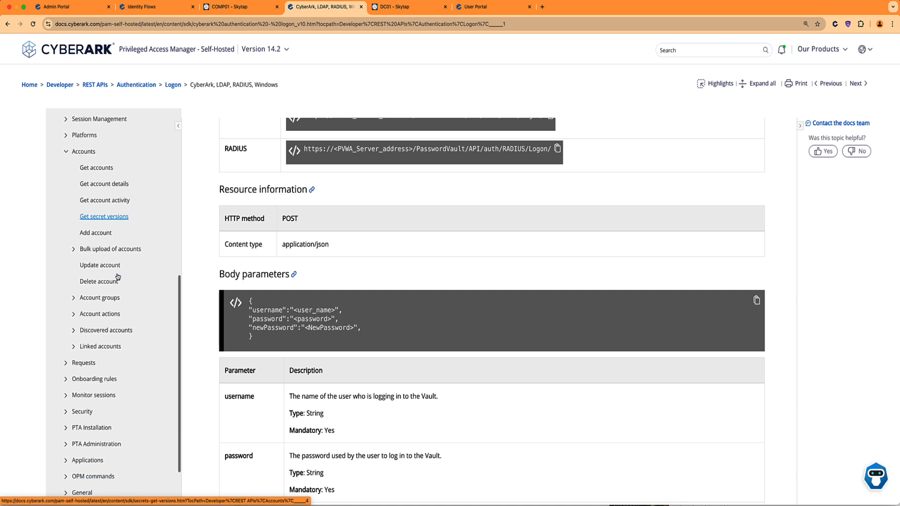
scroll(118, 277, up, 1)
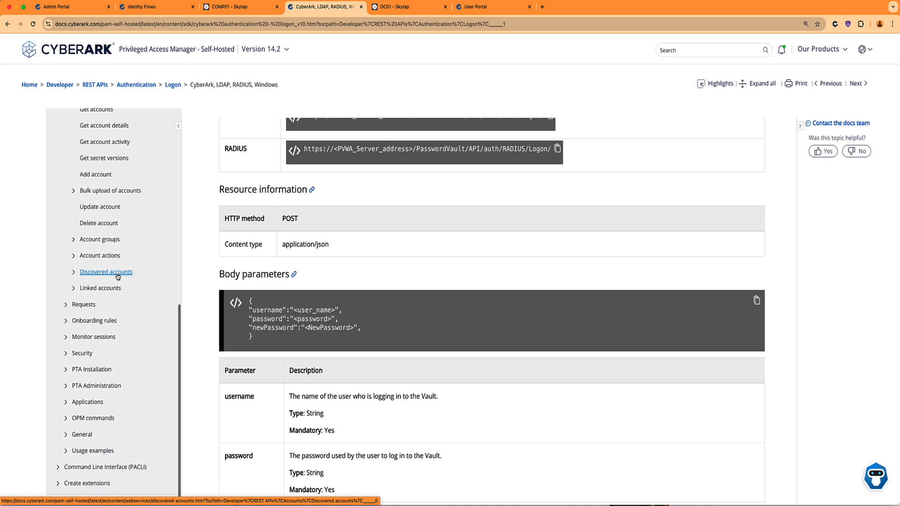
scroll(117, 277, up, 3)
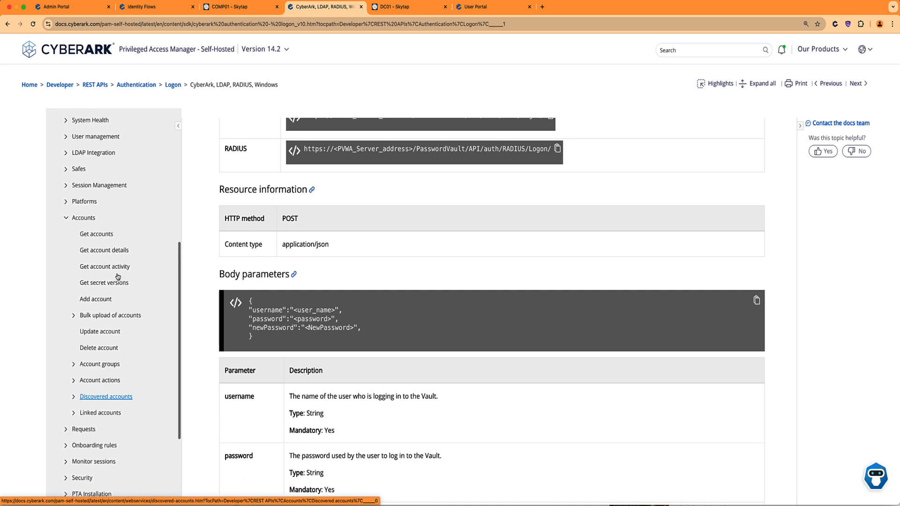
scroll(118, 276, up, 1)
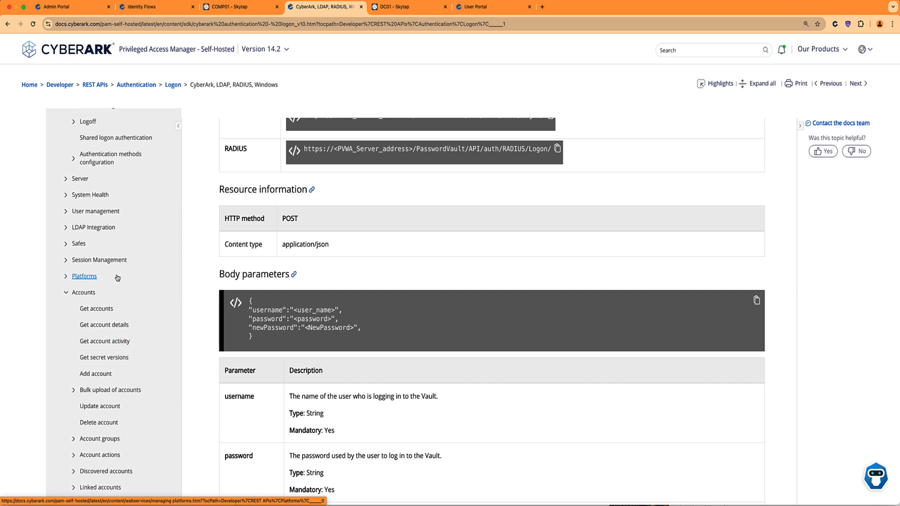
scroll(118, 278, up, 1)
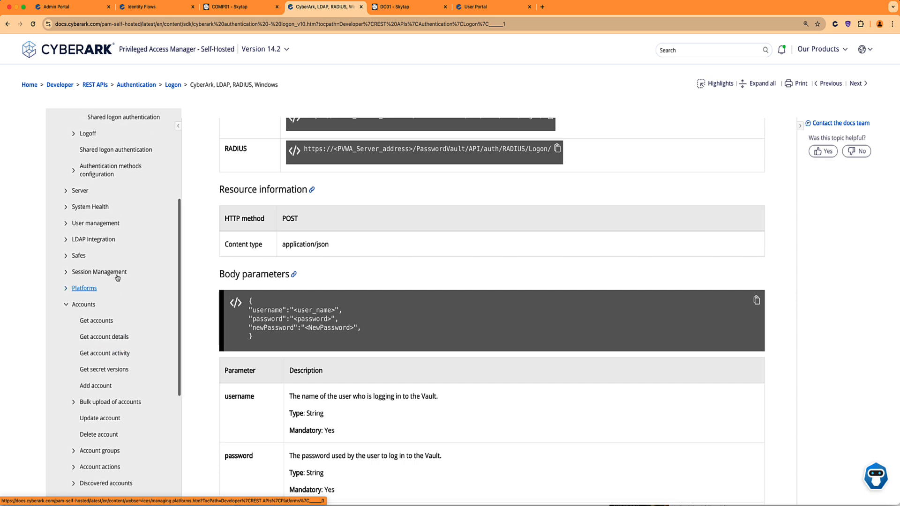
Open the Safes > Get all Safes page and expand its 2nd gen API URL and GET method.
click(66, 261)
scroll(116, 267, down, 3)
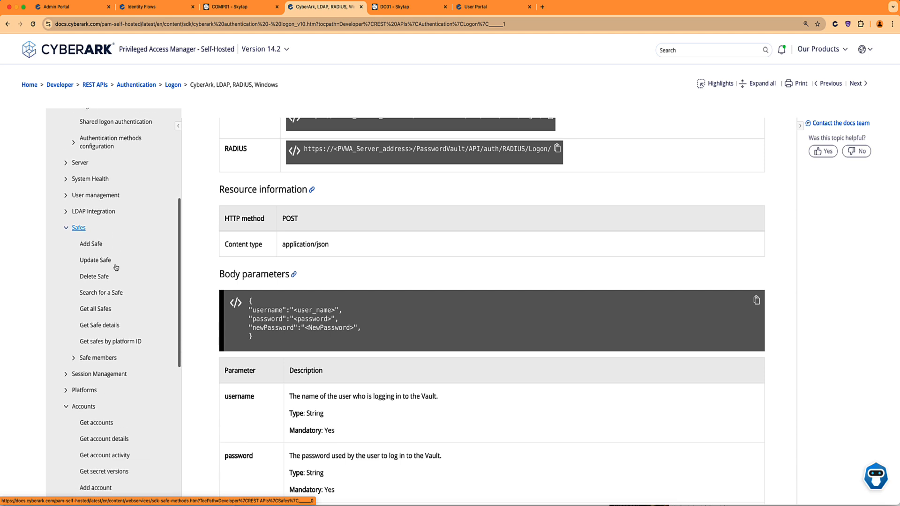
click(120, 291)
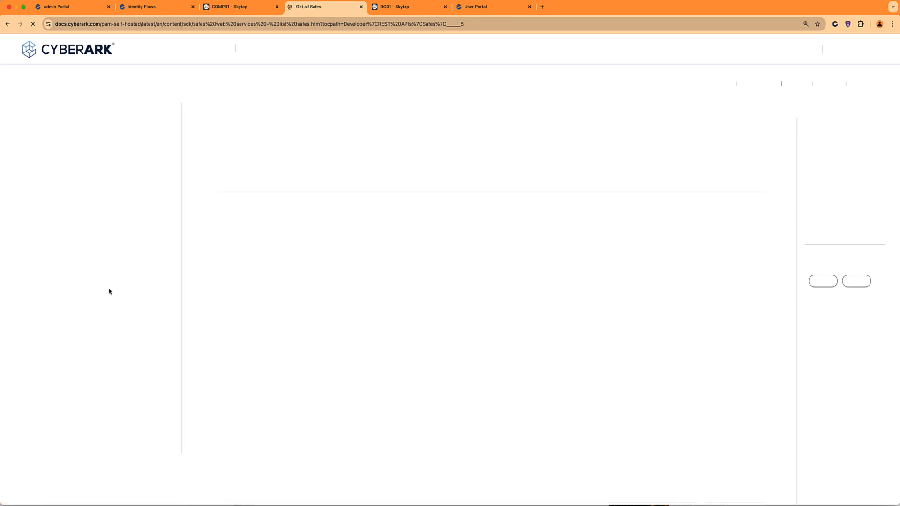
click(244, 219)
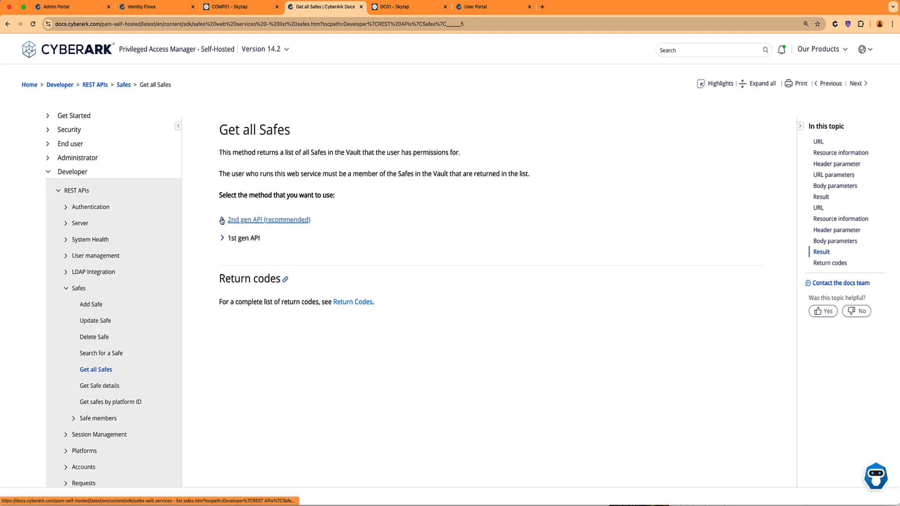
scroll(421, 225, down, 2)
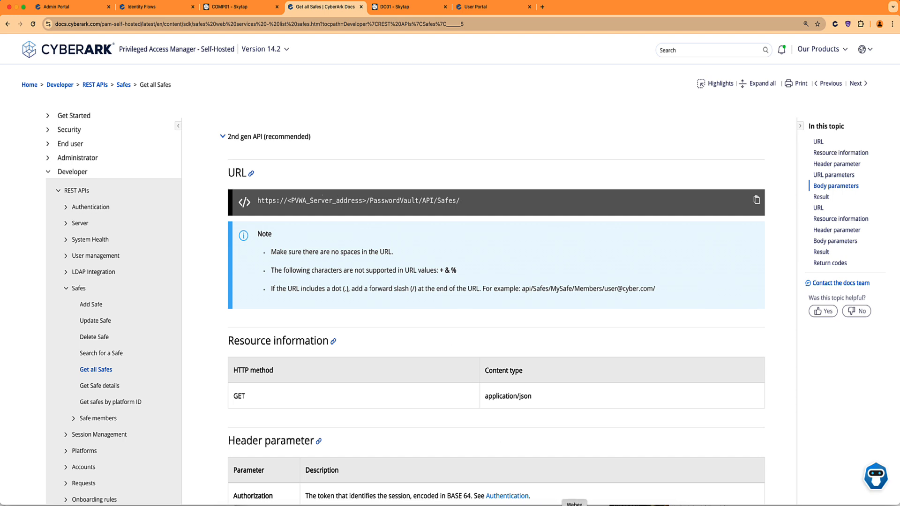
click(537, 505)
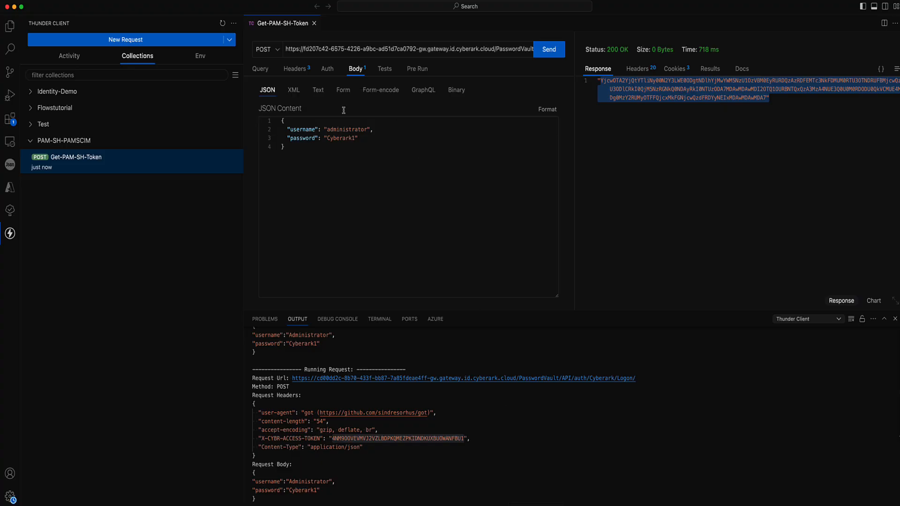
Add a new request named Get-PAM-SH-All-Safes to the PAM-SH-PAMSCIM collection.
click(235, 143)
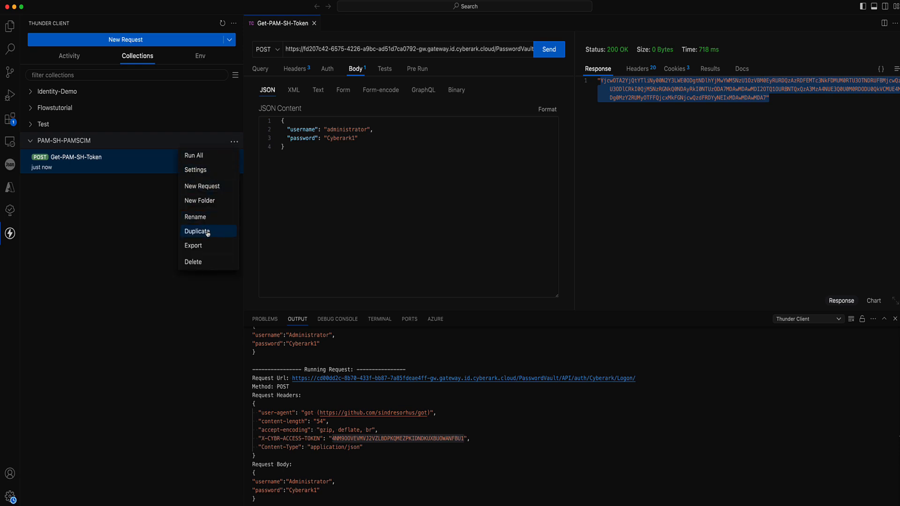
click(212, 187)
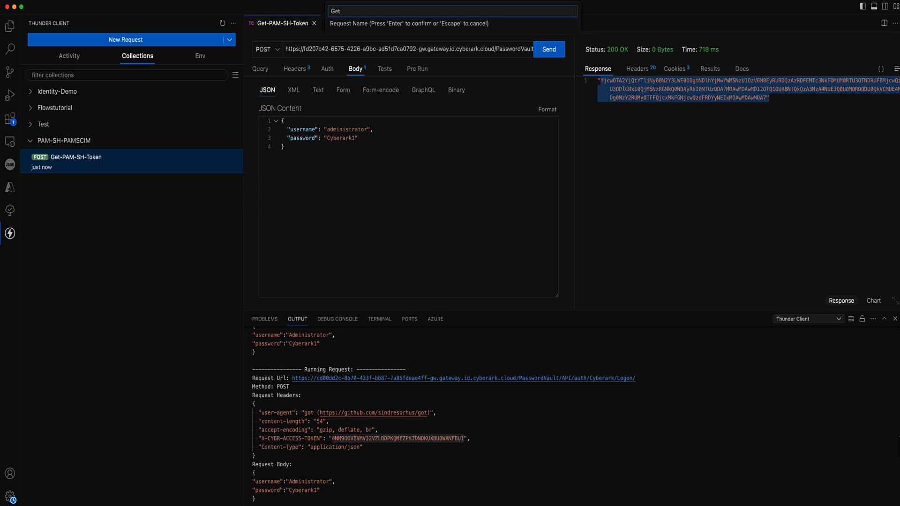
text(Get-PAM-SH-All-Safes)
key(Return)
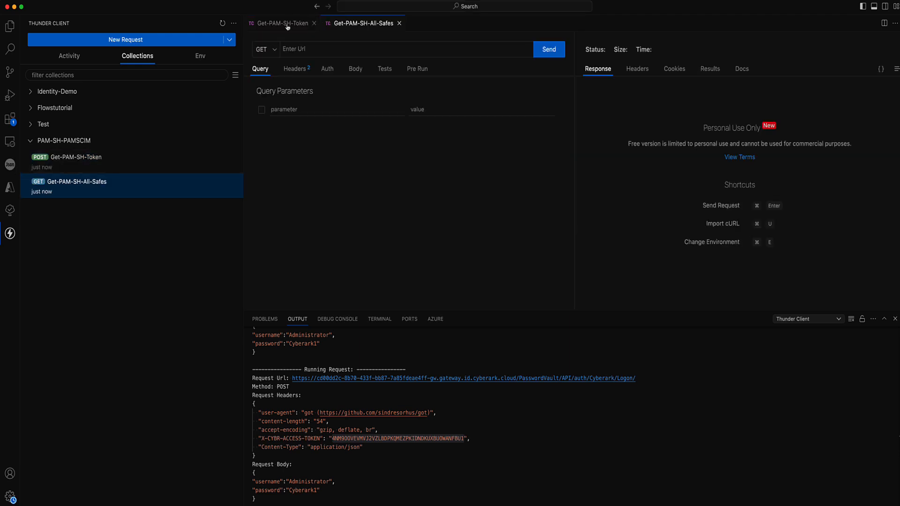
Copy the gateway host from Get-PAM-SH-Token's URL into the new request's URL.
click(287, 25)
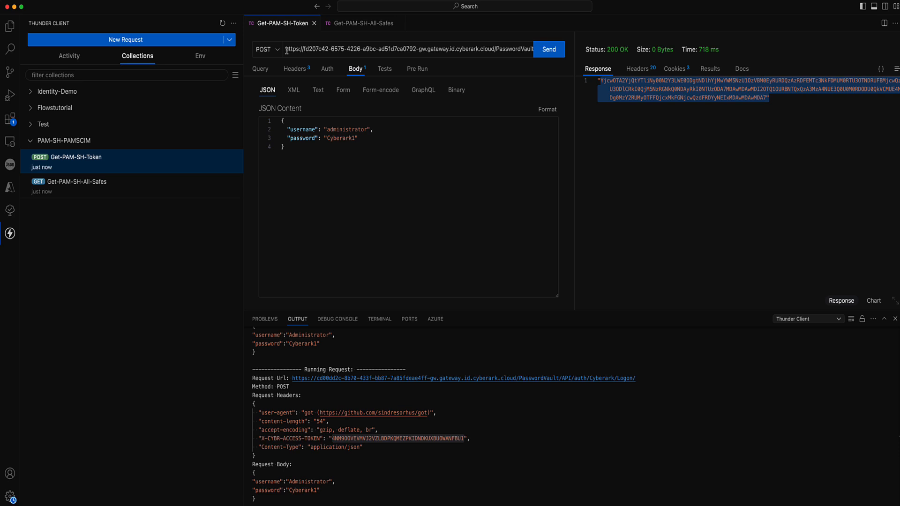
drag(286, 51, 566, 59)
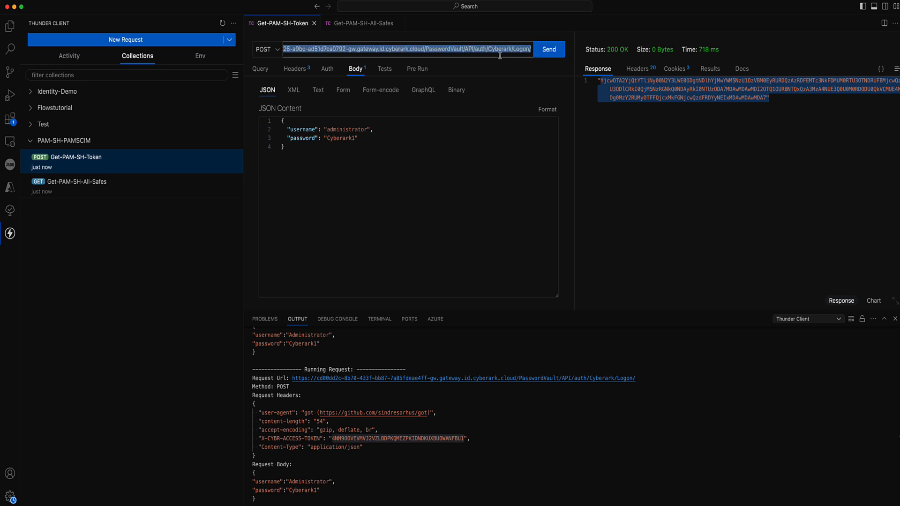
drag(499, 55, 428, 55)
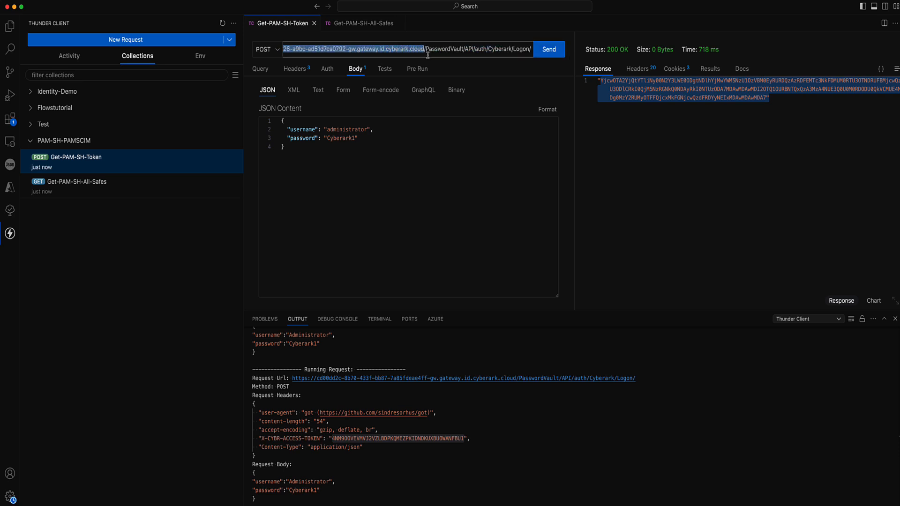
click(371, 22)
click(318, 49)
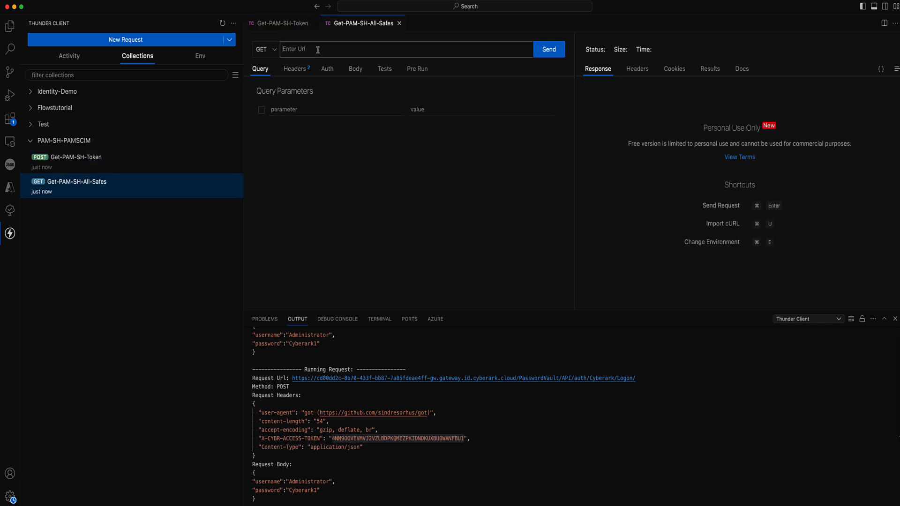
key(super+v)
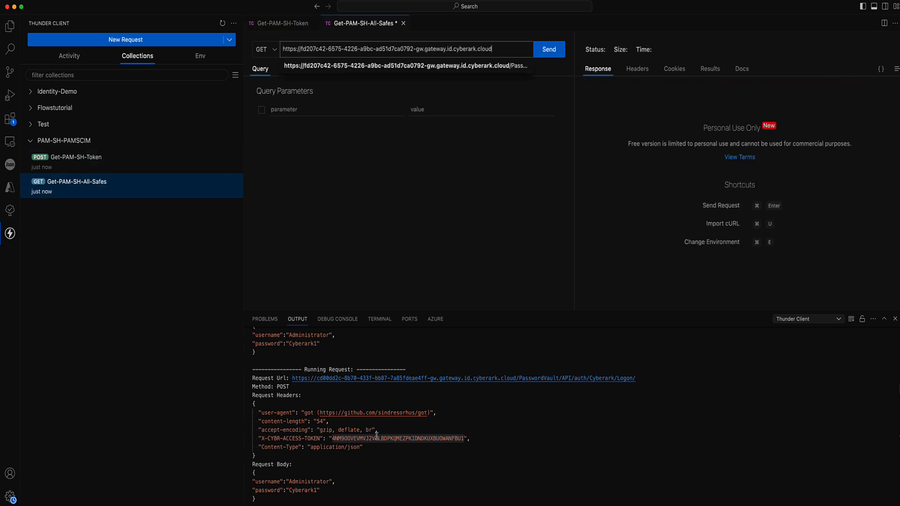
Copy the /PasswordVault/API/Safes/ path from the Get all Safes docs URL.
click(453, 505)
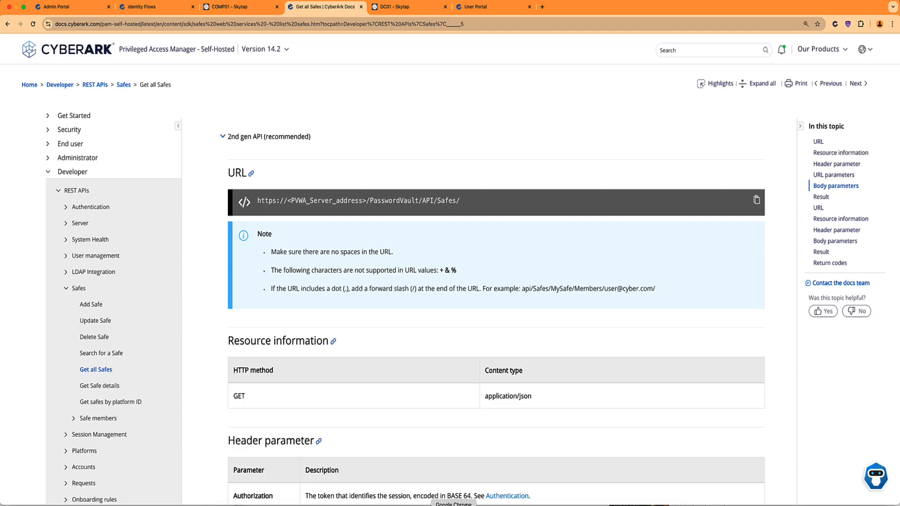
scroll(312, 291, down, 2)
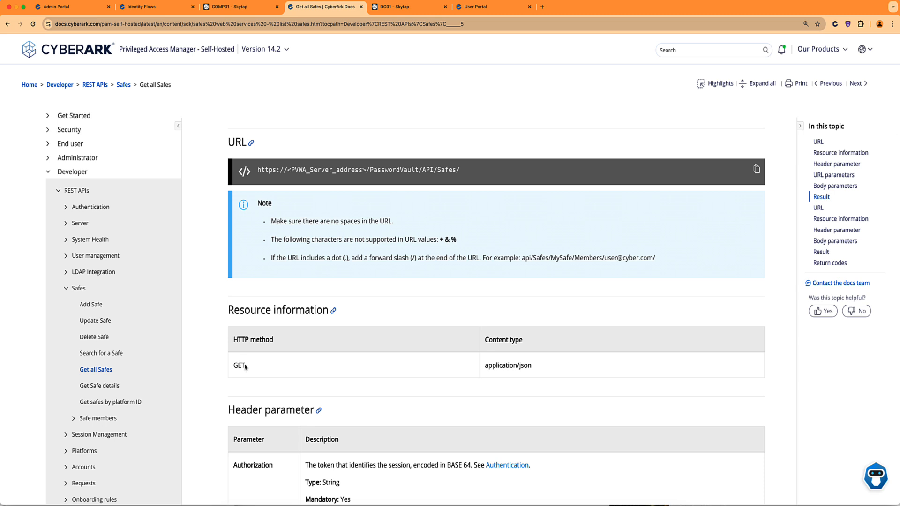
drag(247, 364, 233, 365)
drag(368, 169, 464, 172)
key(super+c)
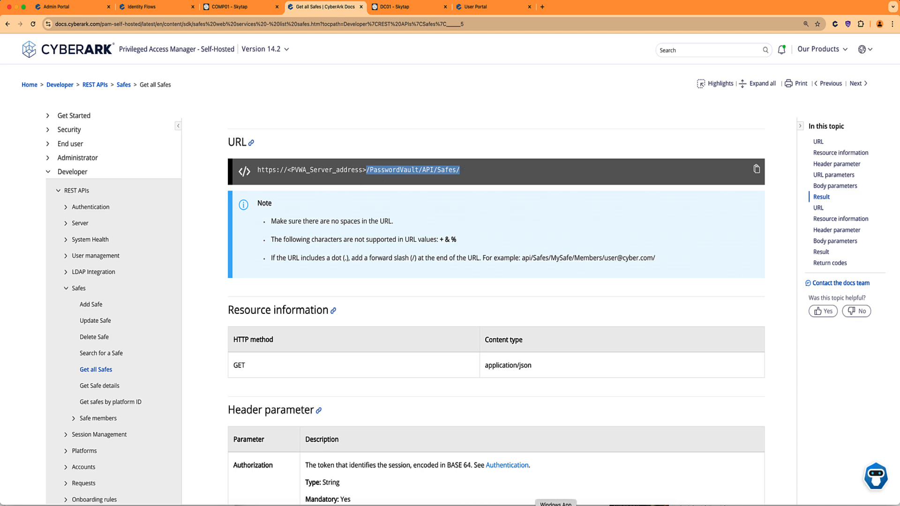
click(536, 504)
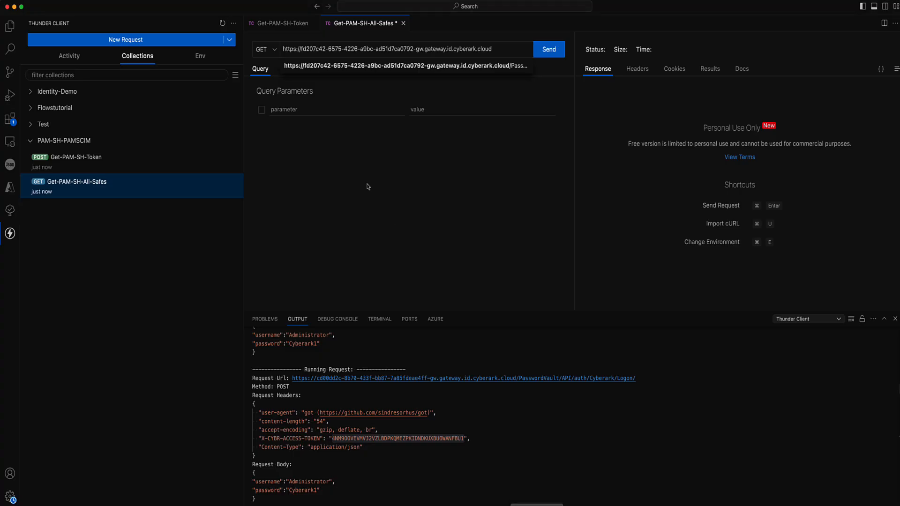
Append /PasswordVault/API/Safes/ to the URL and add an X-CYBR-ACCESS-TOKEN header name.
click(500, 50)
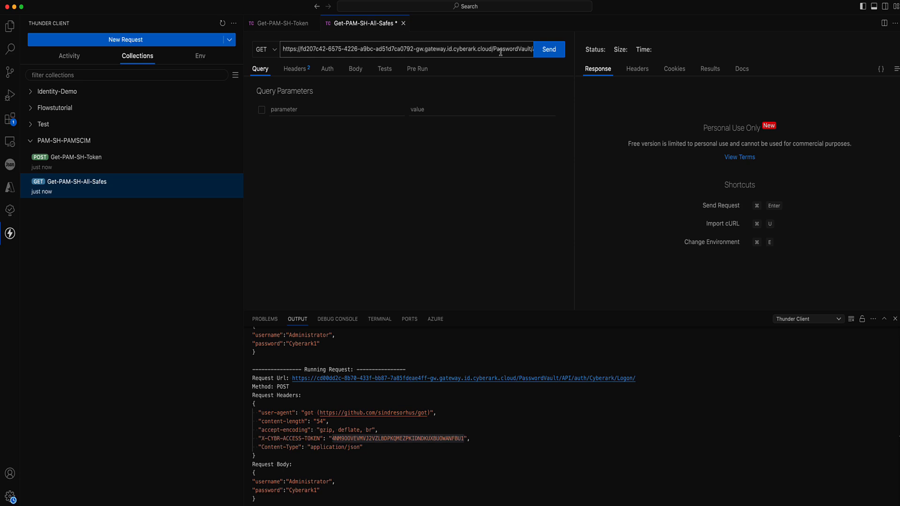
key(super+v)
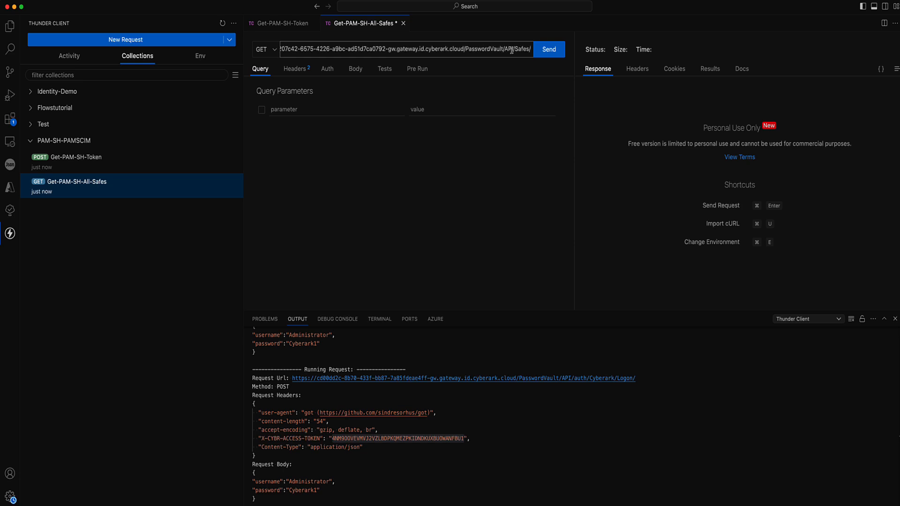
click(294, 71)
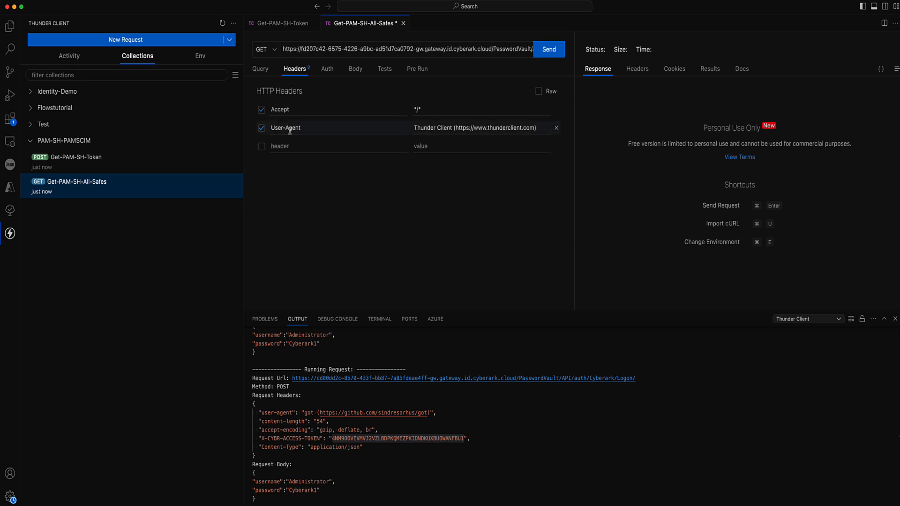
click(281, 148)
text(X-)
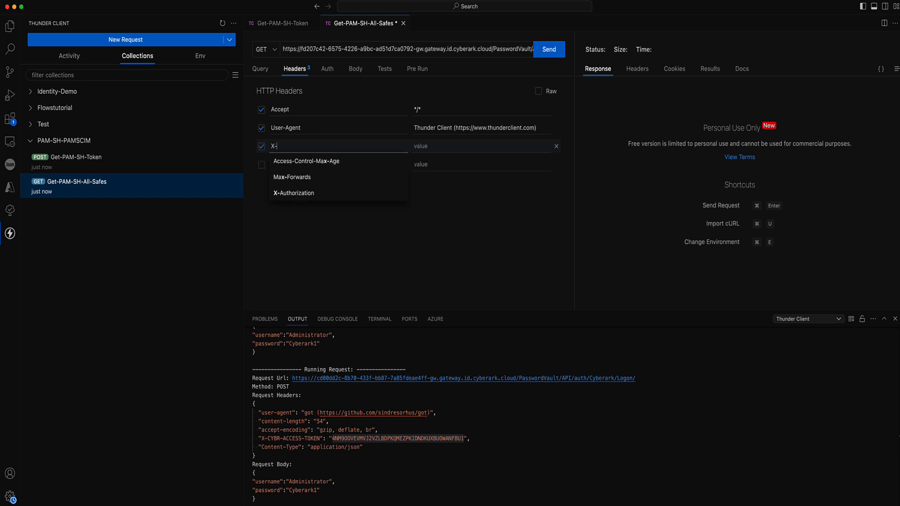
text(CYBR-)
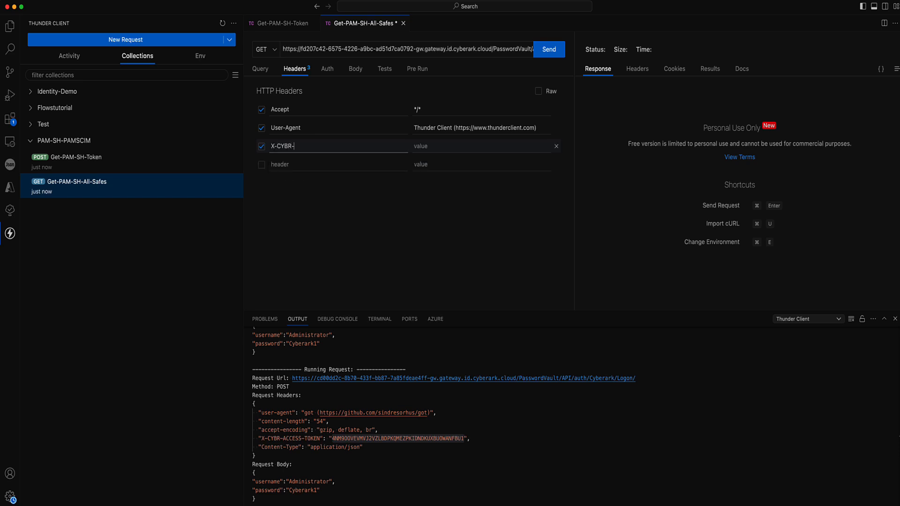
text(ACCESS-TOKEN)
drag(492, 48, 346, 49)
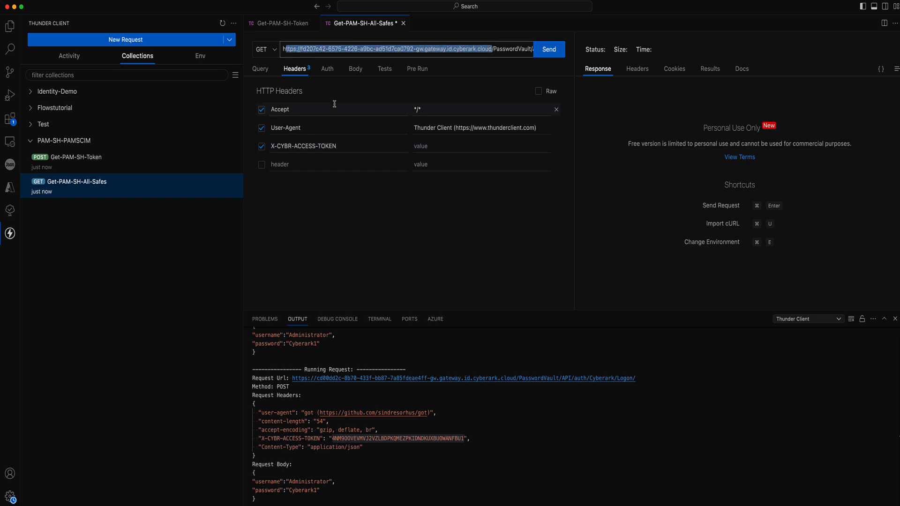
Copy Get-PAM-SH-Token's access token header value into the new X-CYBR-ACCESS-TOKEN header.
click(270, 27)
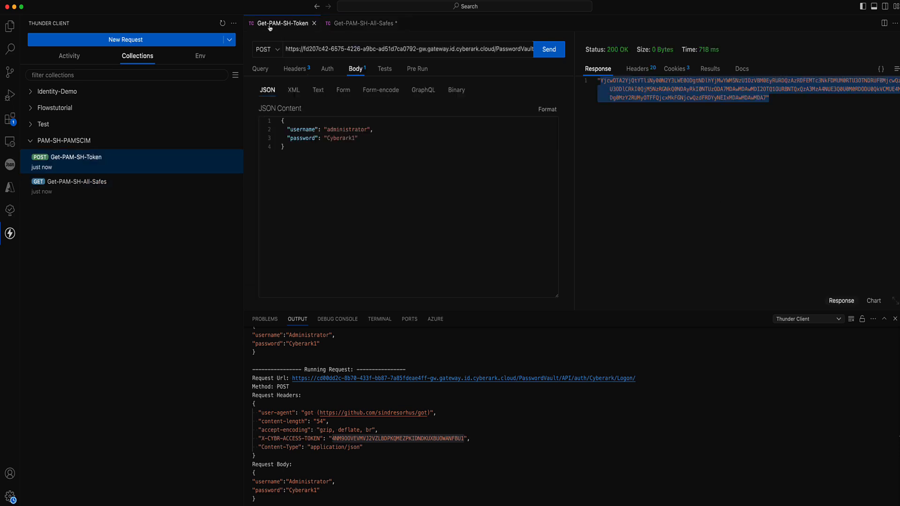
click(294, 69)
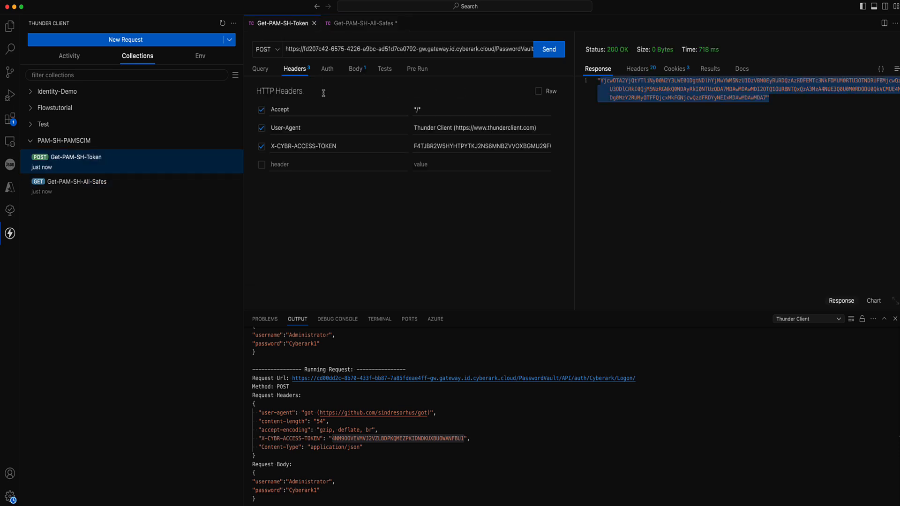
click(422, 148)
double_click(415, 146)
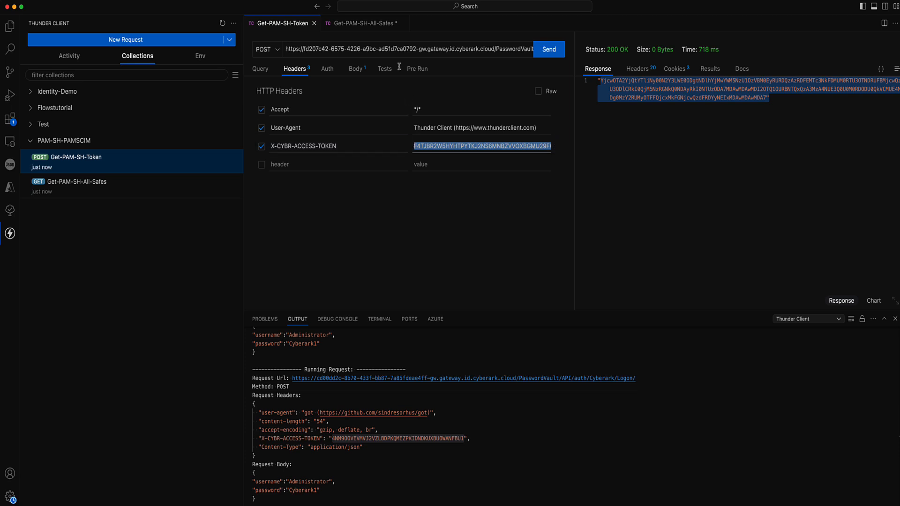
click(363, 25)
click(430, 143)
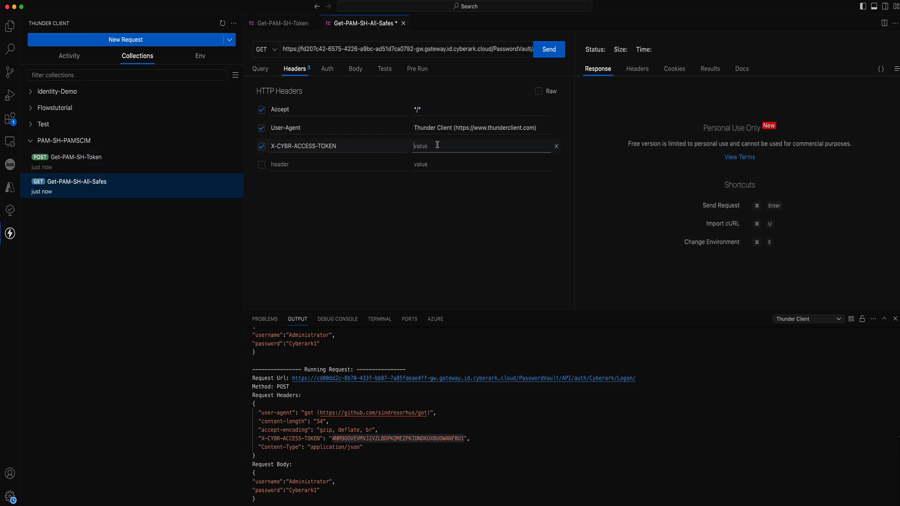
key(super+v)
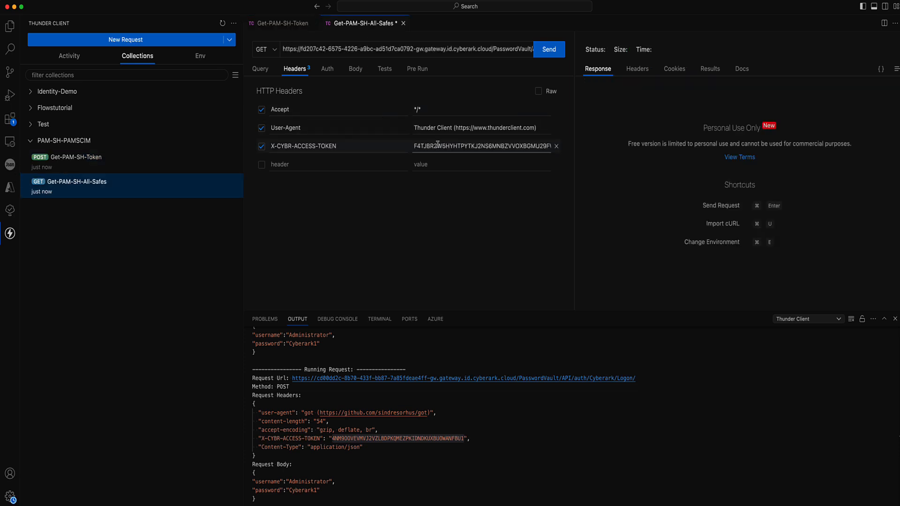
scroll(446, 472, up, 1)
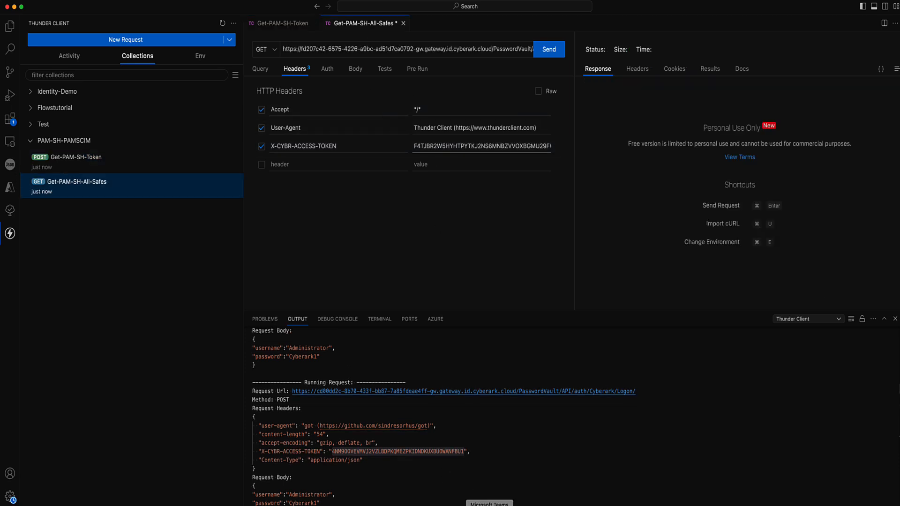
Copy the Authorization header parameter name from the Get all Safes docs page.
click(453, 505)
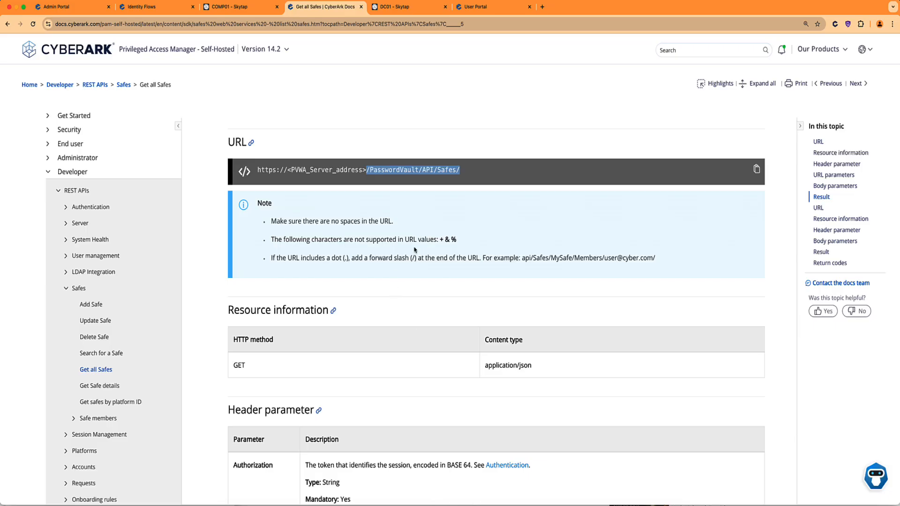
scroll(413, 272, down, 5)
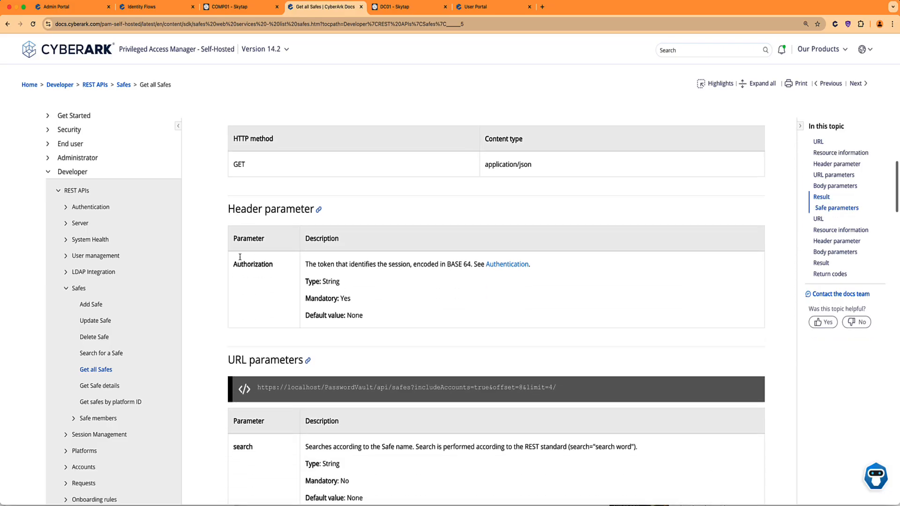
drag(233, 265, 275, 263)
key(super+c)
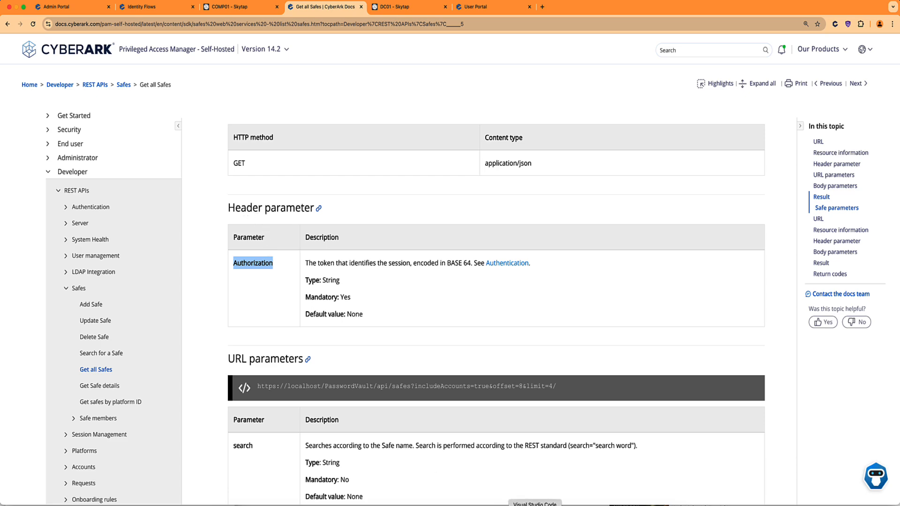
key(super+Tab)
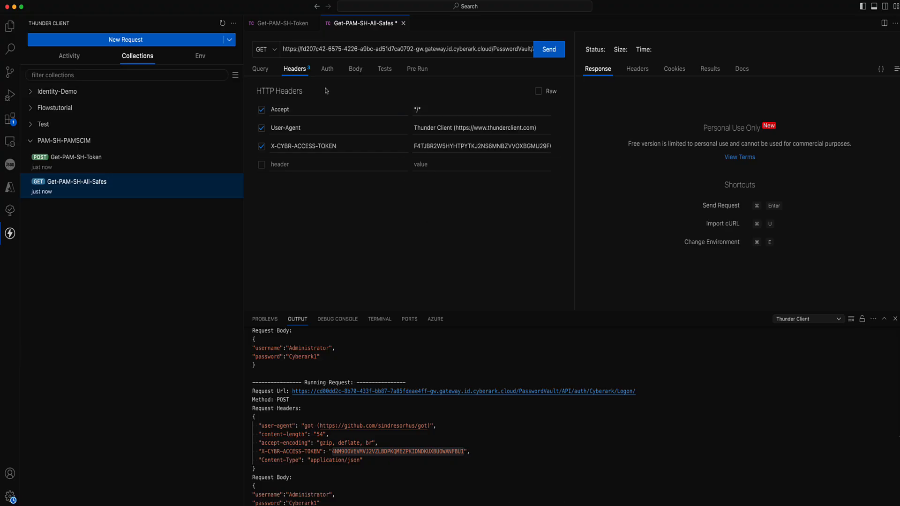
Add an Authorization header to Get-PAM-SH-All-Safes.
click(296, 161)
key(super+v)
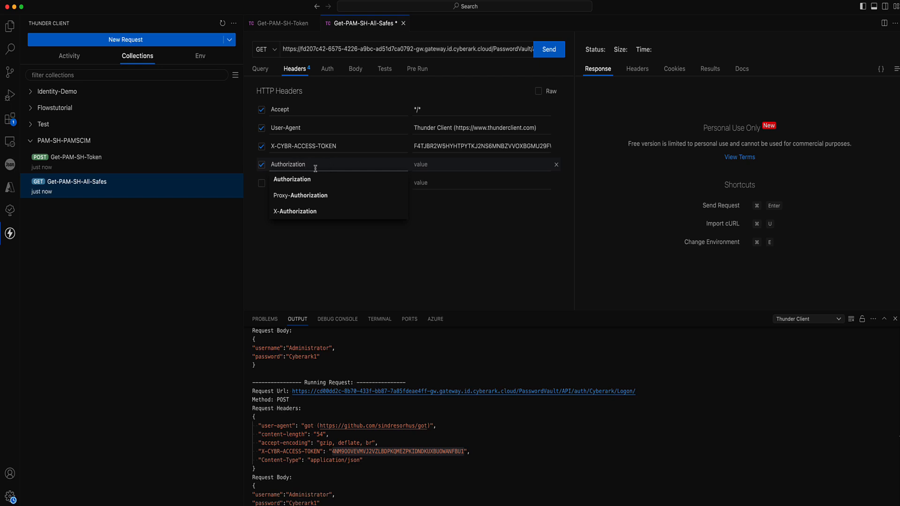
key(Tab)
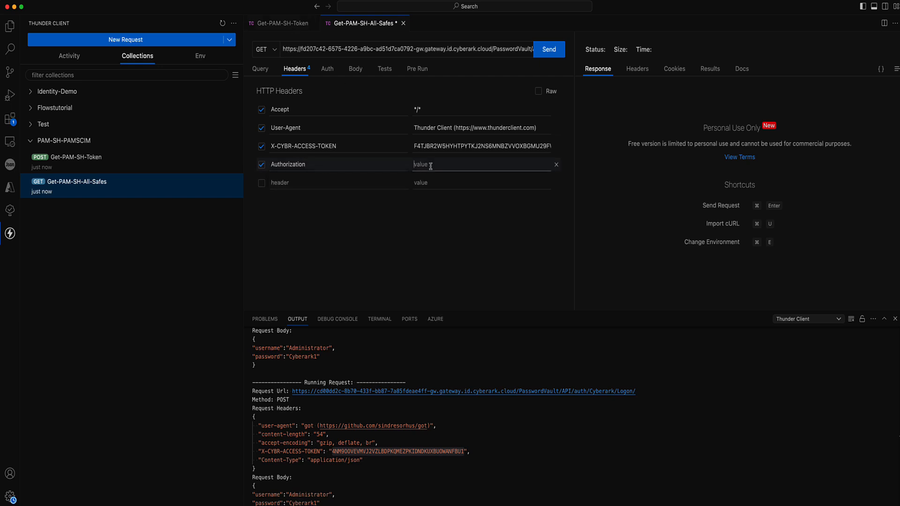
Paste the returned session token, without its quotes, as a header value in Get-PAM-SH-Token.
click(286, 27)
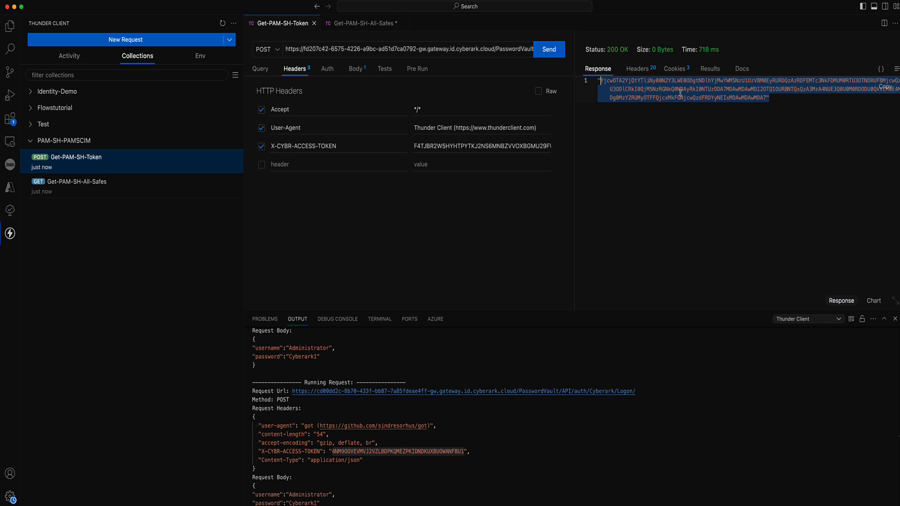
click(740, 100)
drag(770, 98, 594, 84)
click(439, 164)
key(super+v)
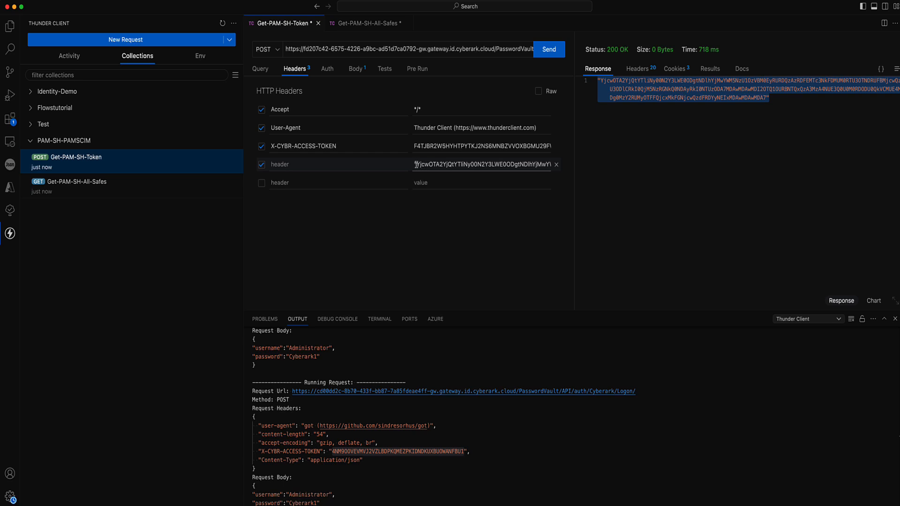
key(BackSpace)
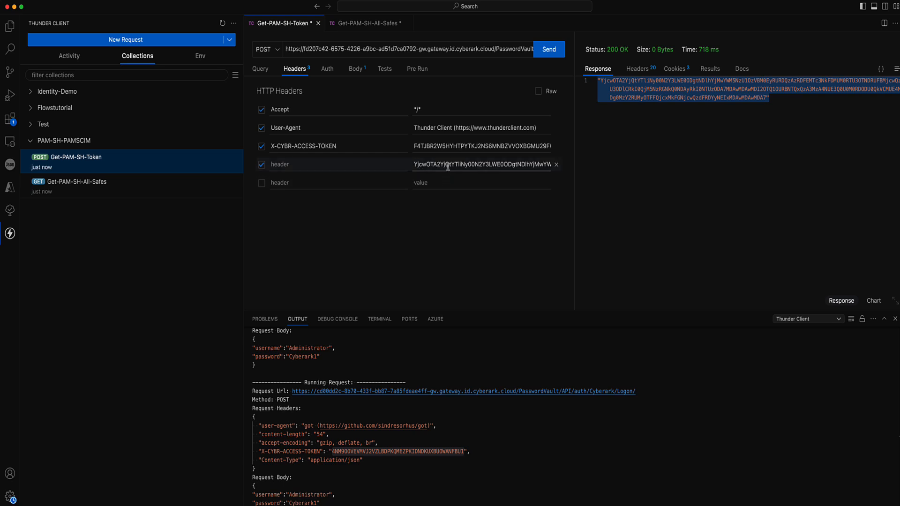
scroll(445, 168, right, 8)
scroll(446, 167, right, 6)
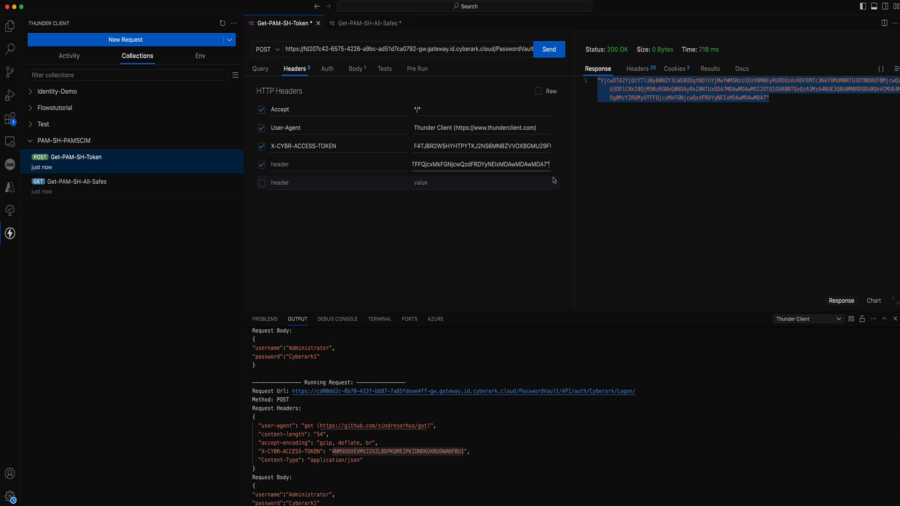
key(BackSpace)
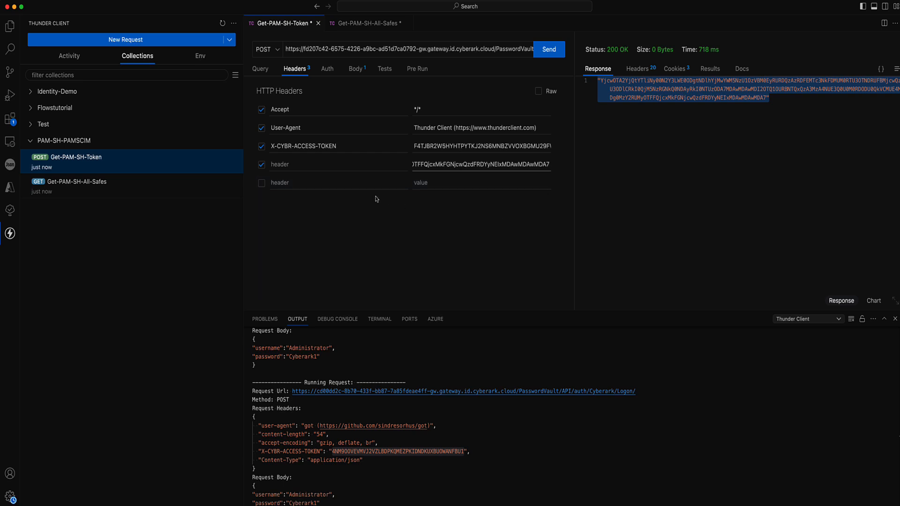
Clear the JSON logon body from Get-PAM-SH-Token's request body.
click(356, 69)
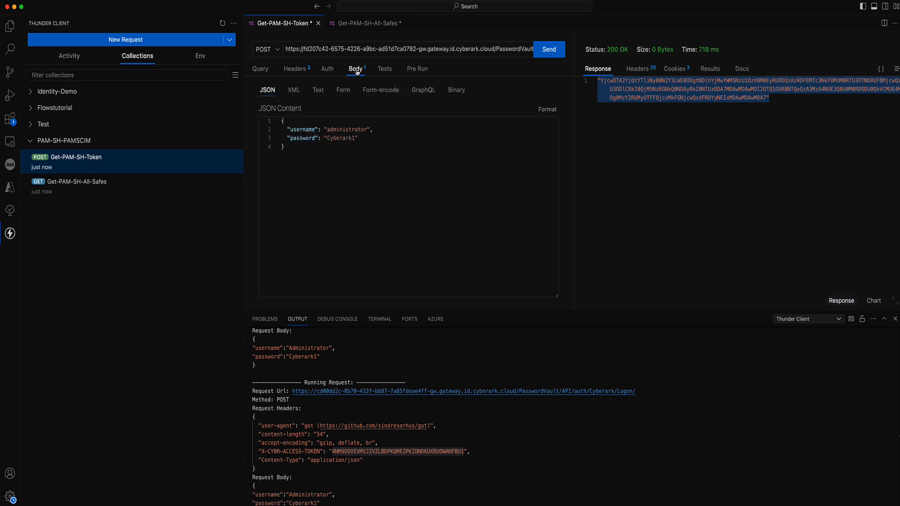
drag(308, 146, 277, 126)
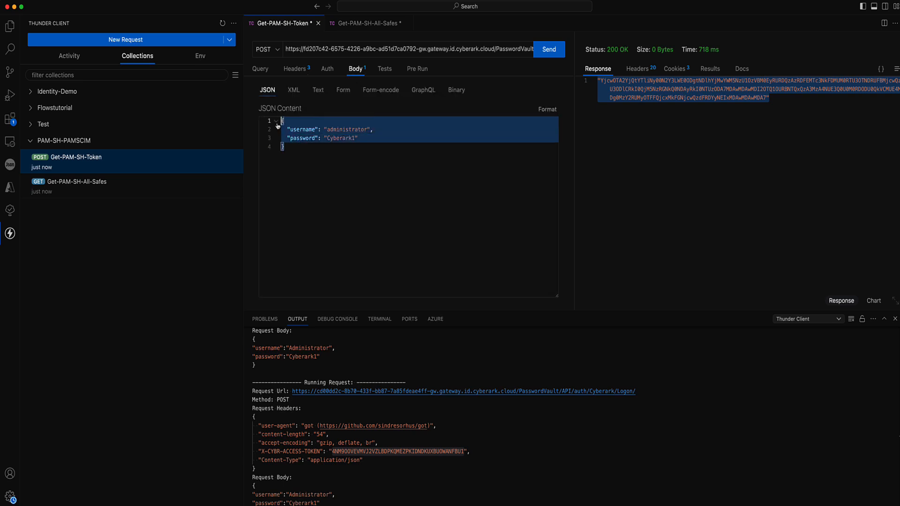
key(BackSpace)
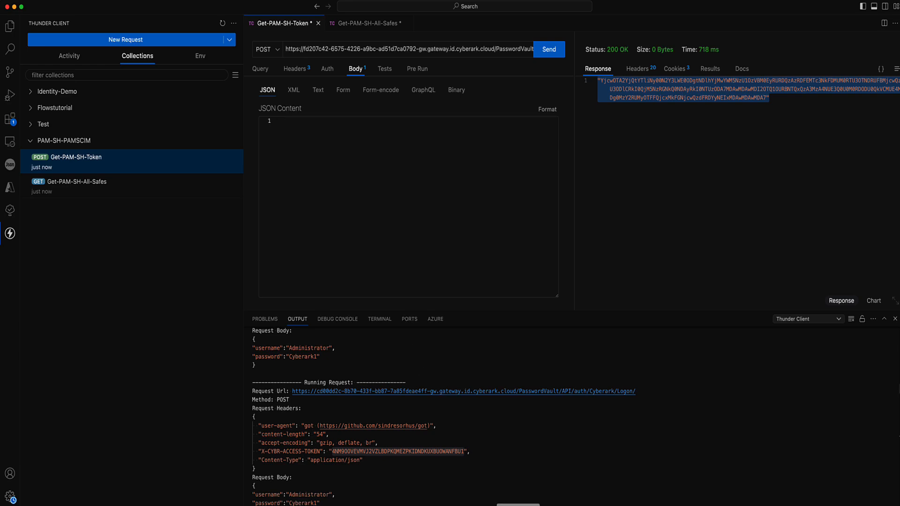
click(453, 505)
Confirm in the docs that Get all Safes takes no body parameters (None).
scroll(416, 295, down, 2)
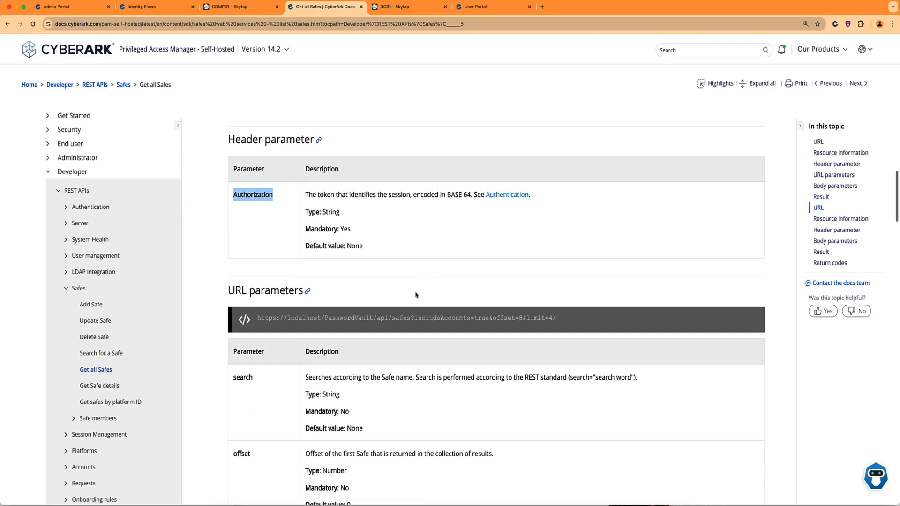
scroll(351, 239, up, 2)
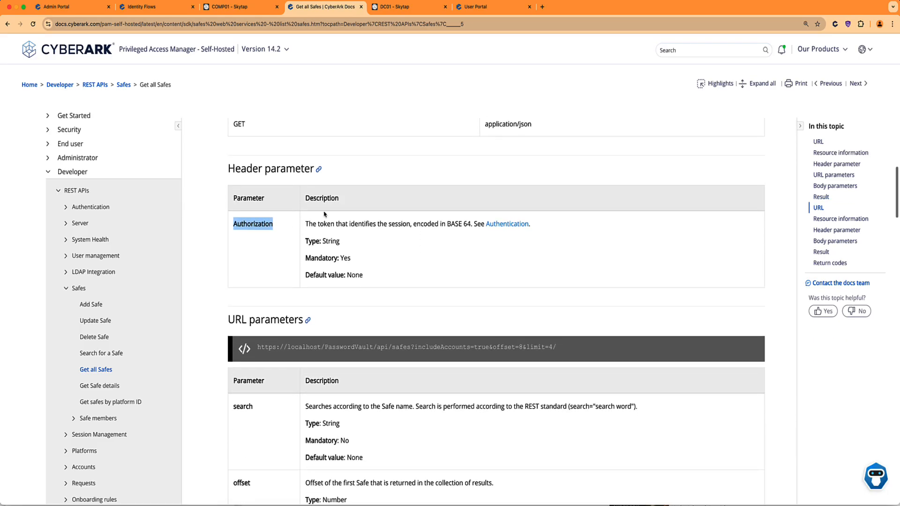
scroll(328, 206, up, 3)
scroll(345, 192, down, 6)
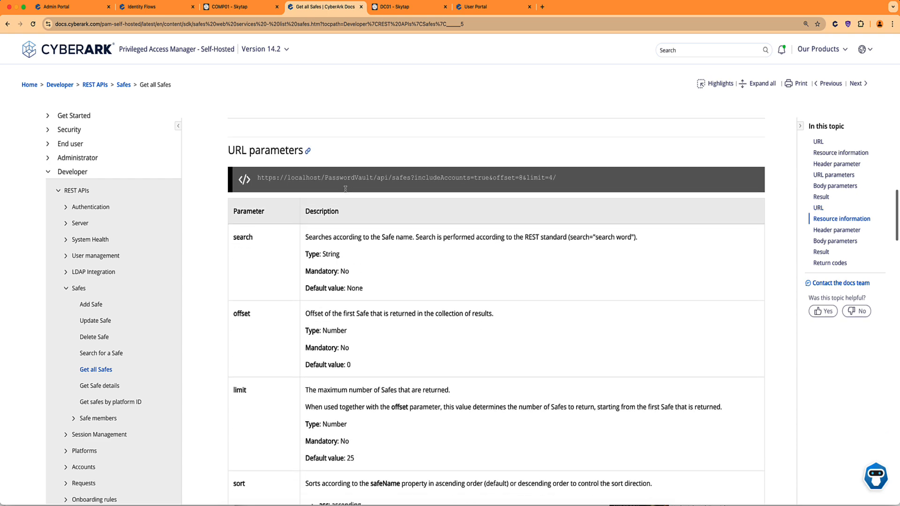
scroll(345, 189, up, 5)
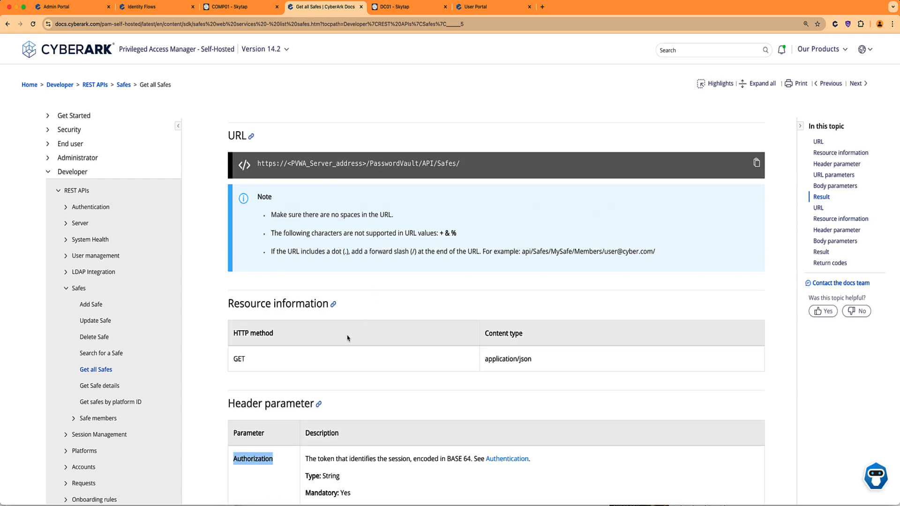
scroll(347, 338, down, 10)
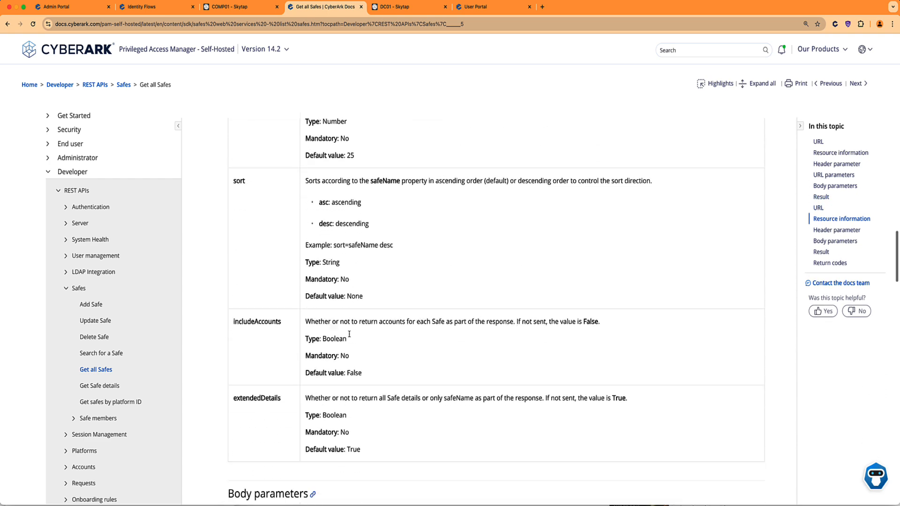
scroll(347, 336, down, 5)
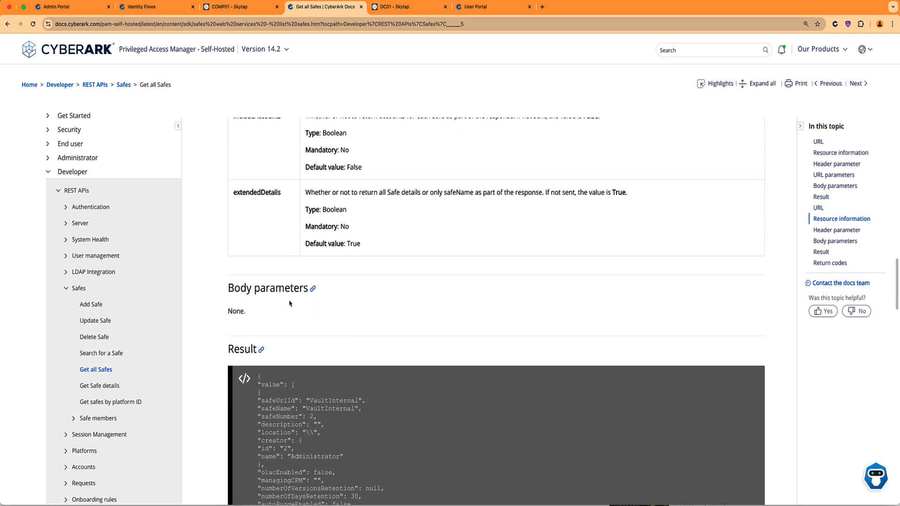
drag(228, 312, 253, 316)
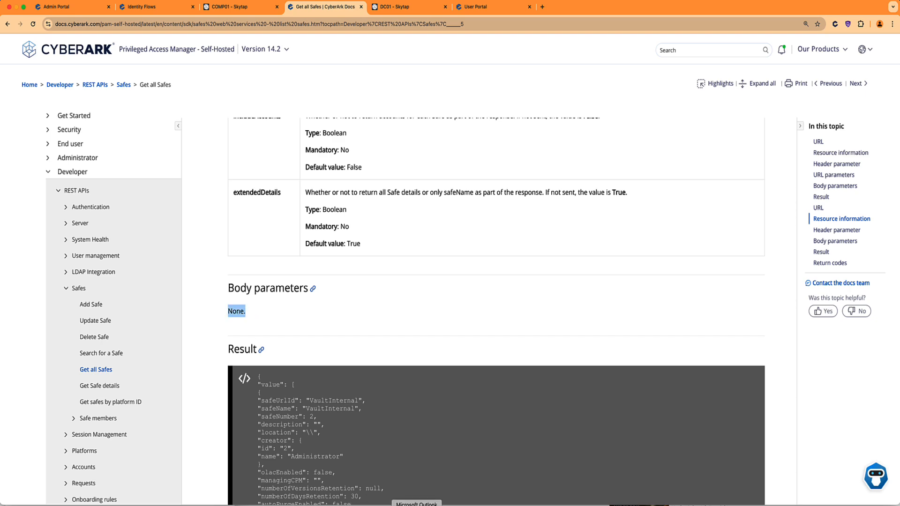
click(535, 505)
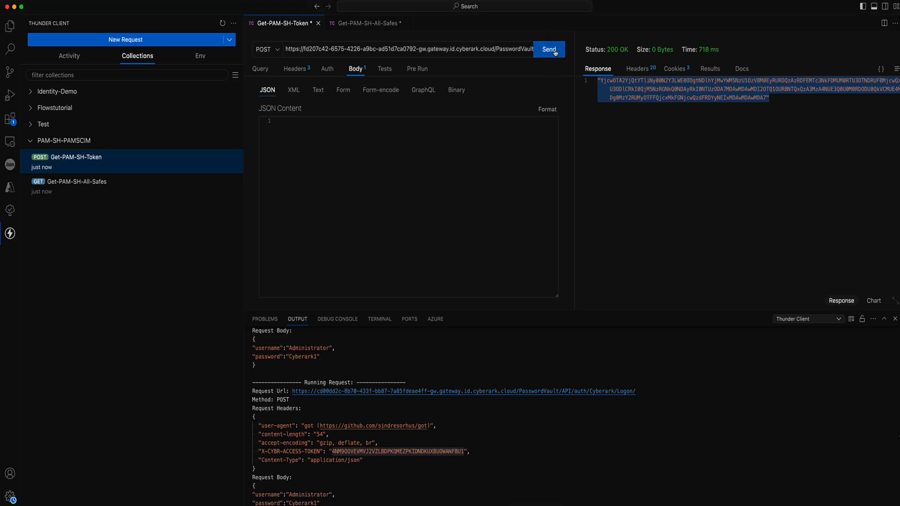
Send Get-PAM-SH-All-Safes and review the 200 OK list of Safes, including VaultInternal.
click(367, 24)
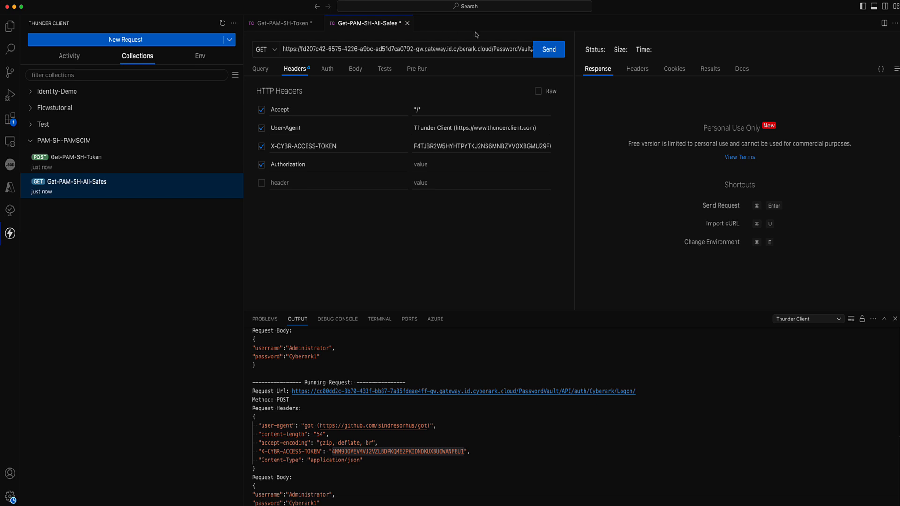
click(547, 50)
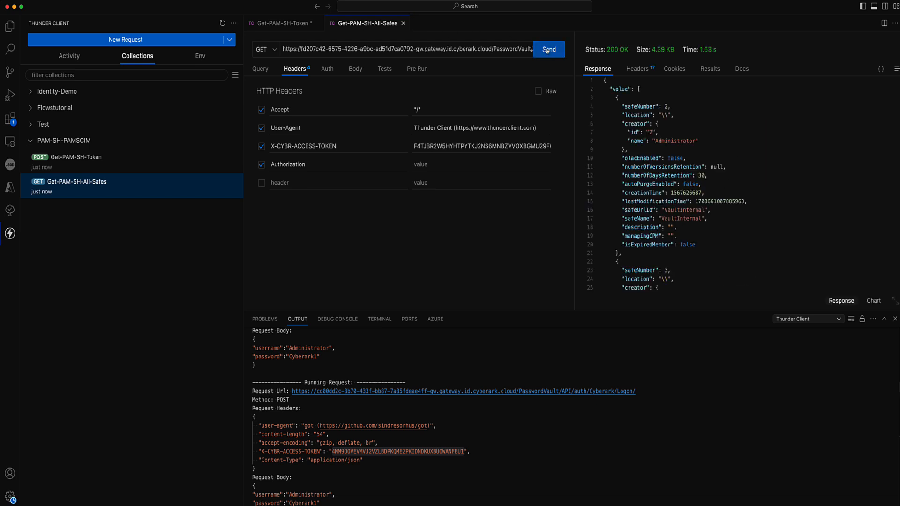
scroll(705, 135, down, 3)
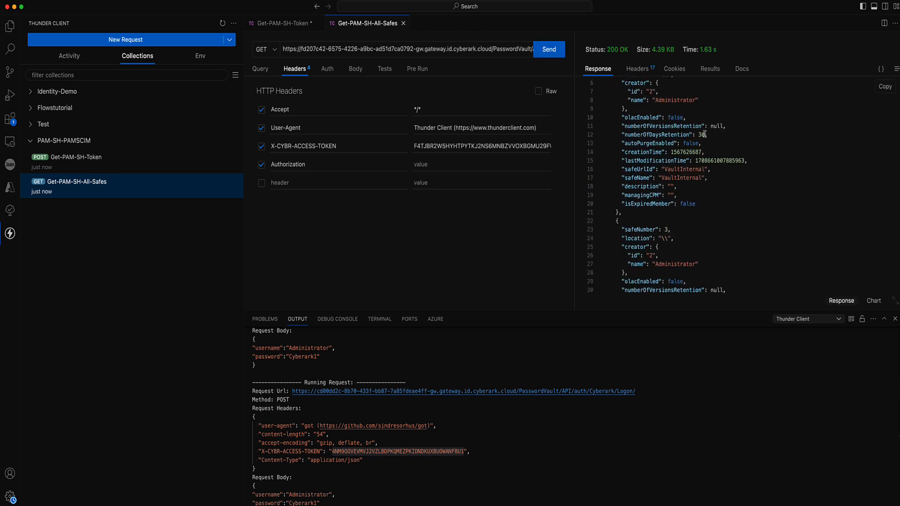
scroll(704, 135, down, 10)
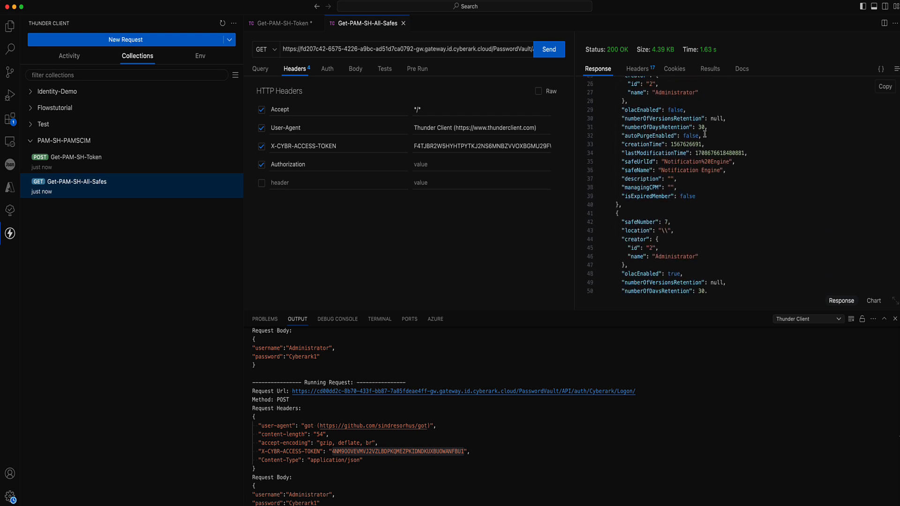
scroll(705, 134, down, 1)
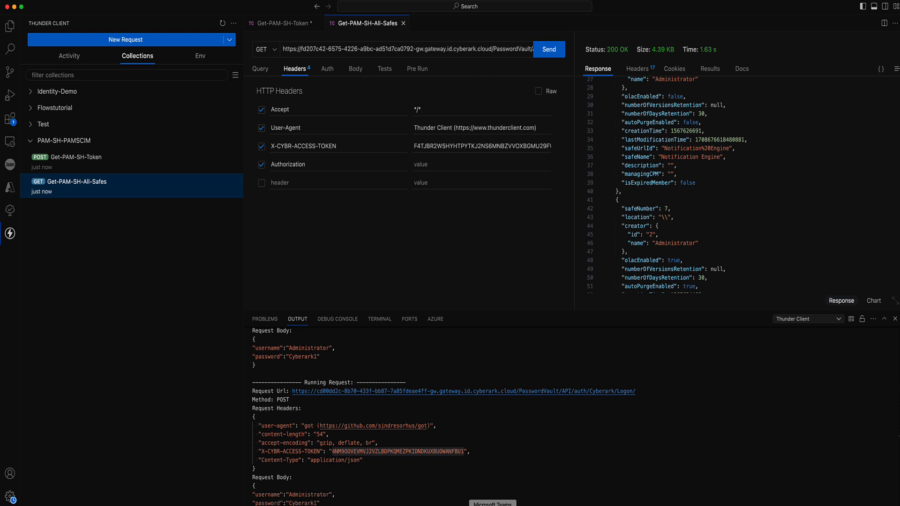
click(517, 505)
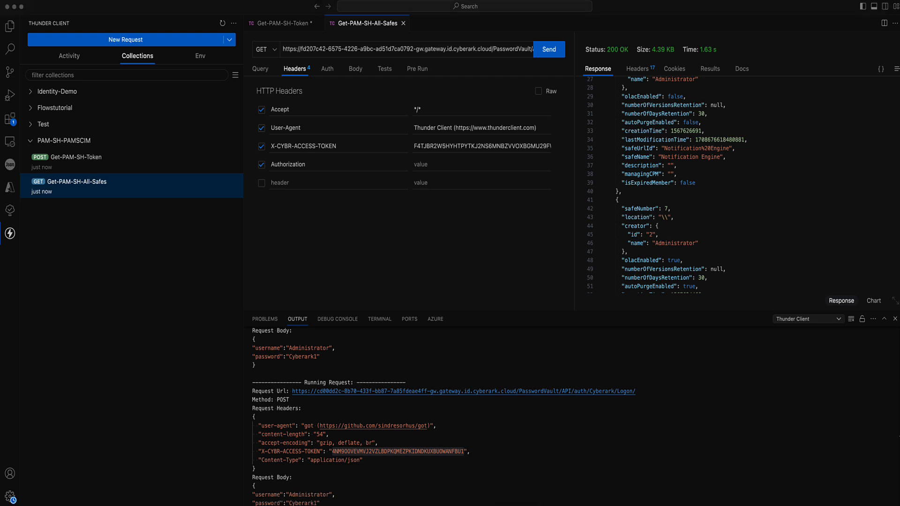
click(708, 0)
click(724, 11)
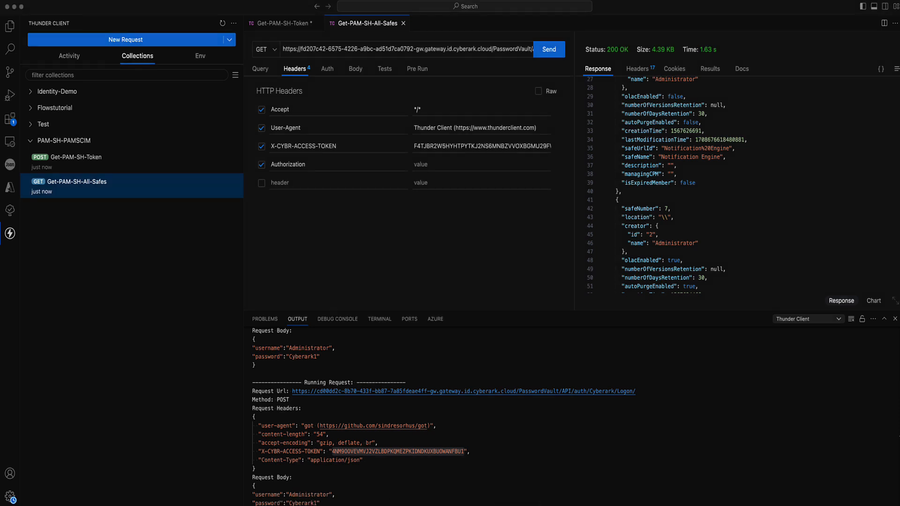
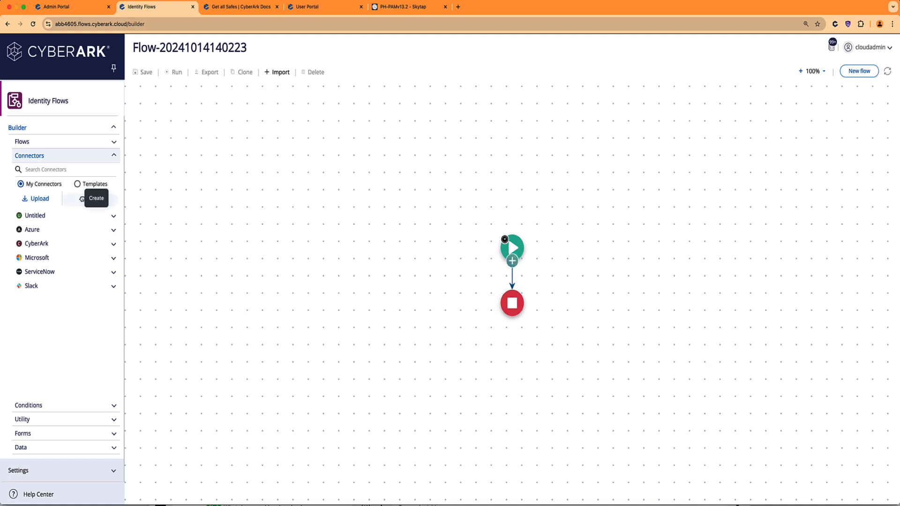
drag(75, 198, 511, 276)
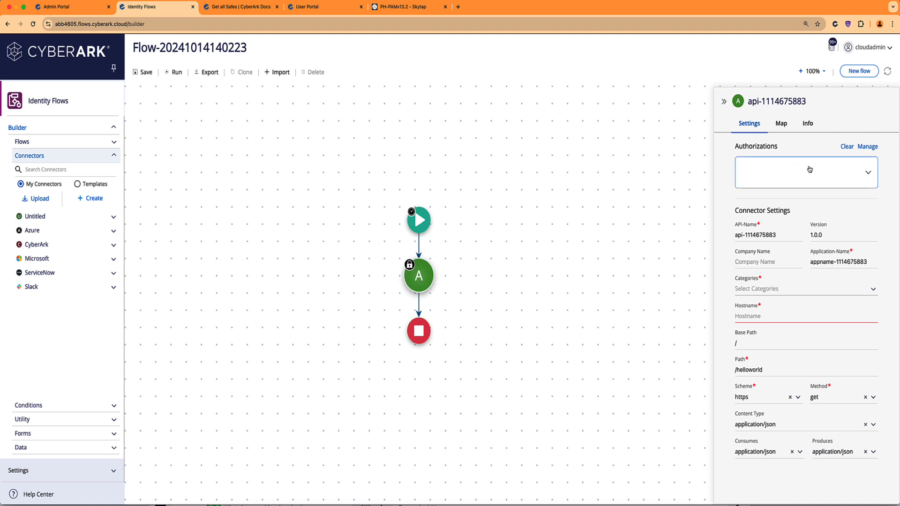
click(868, 173)
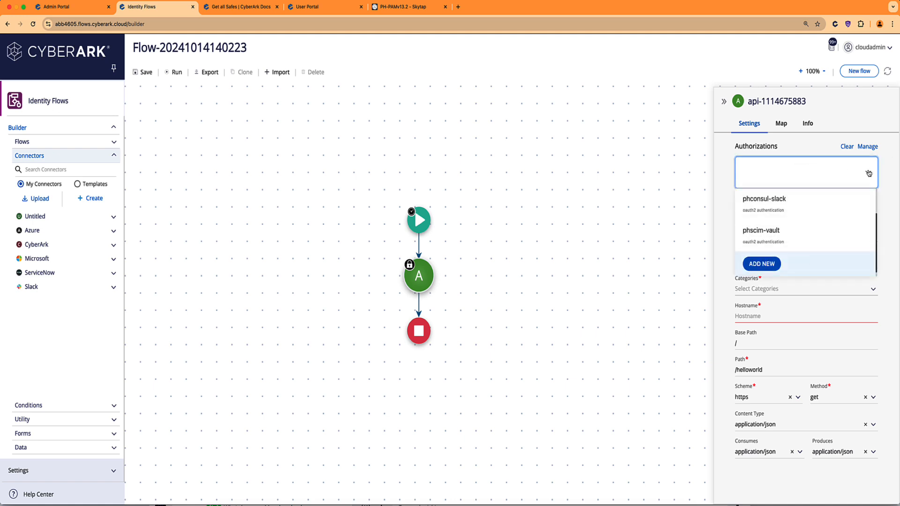
click(868, 173)
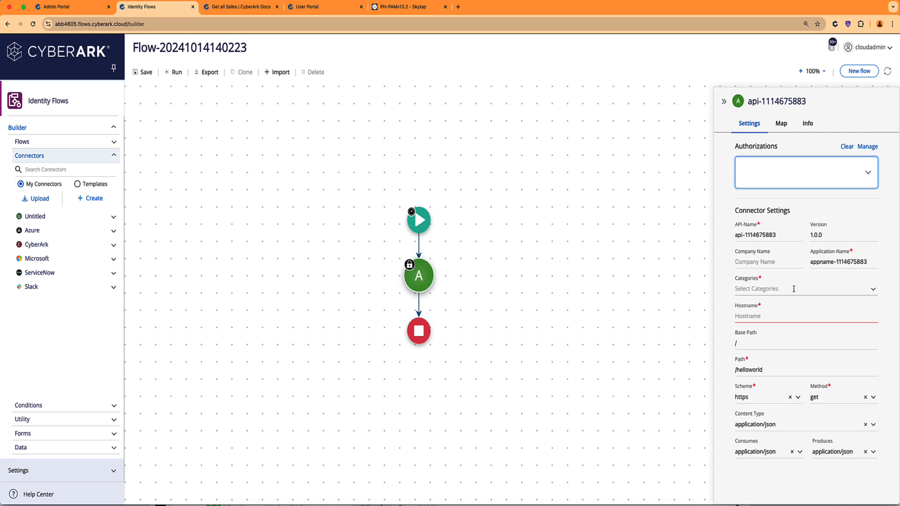
click(764, 317)
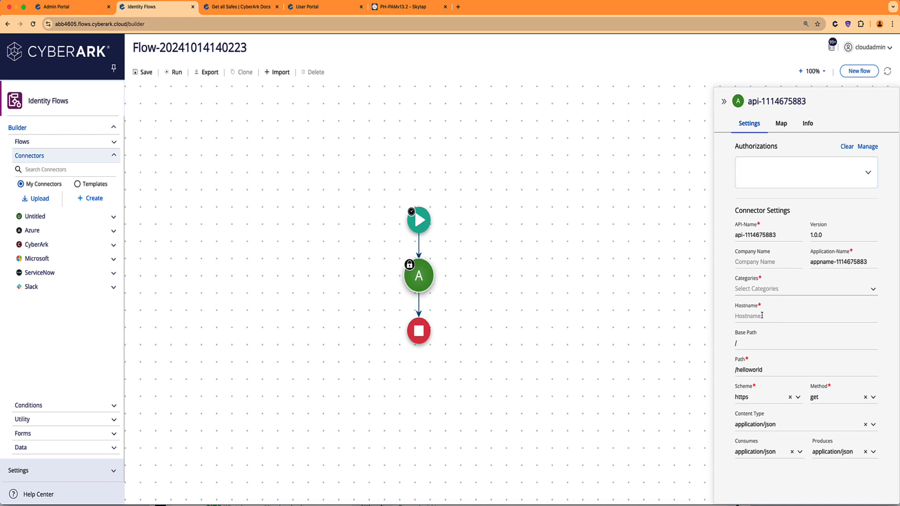
Select the gateway host portion of the Get-PAM-SH-Token request URL in Thunder Client.
click(526, 505)
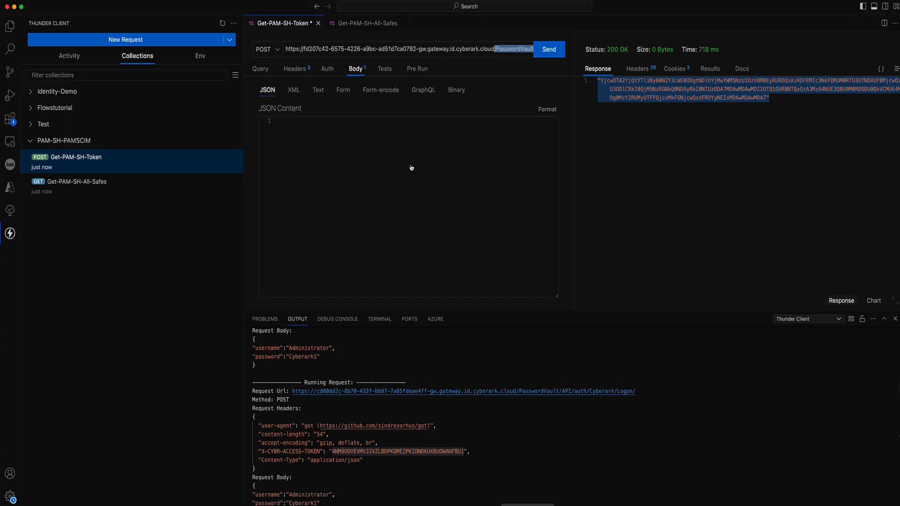
click(408, 48)
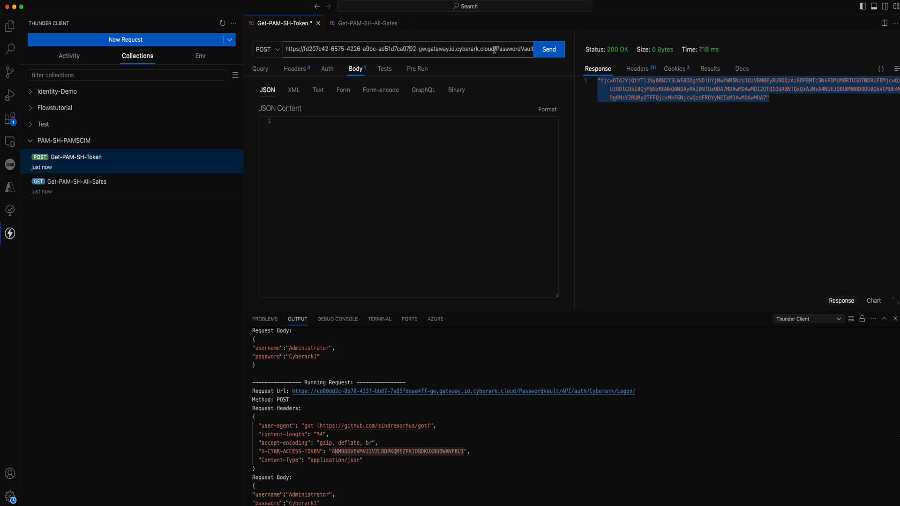
drag(494, 48, 304, 49)
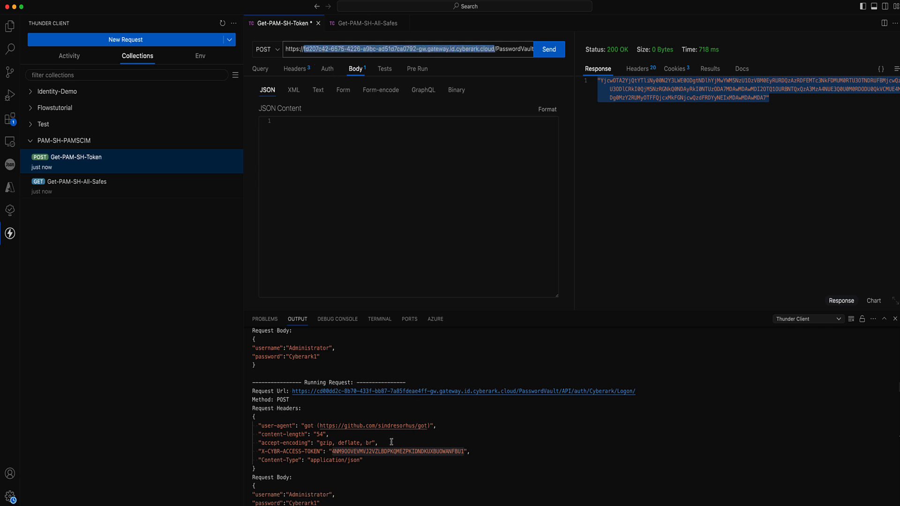
Paste the gateway host ending -gw.gateway.id.cyberark.cloud into the connector's Hostname.
click(444, 505)
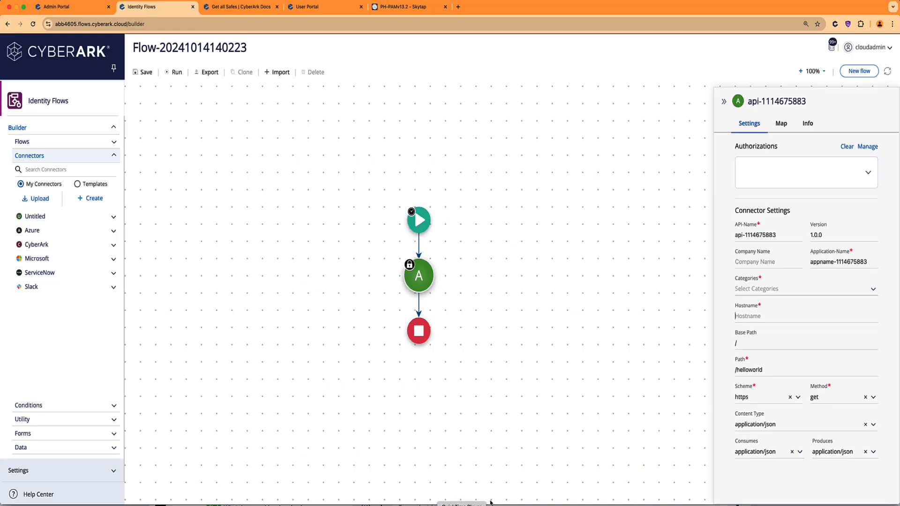
click(764, 315)
key(super+v)
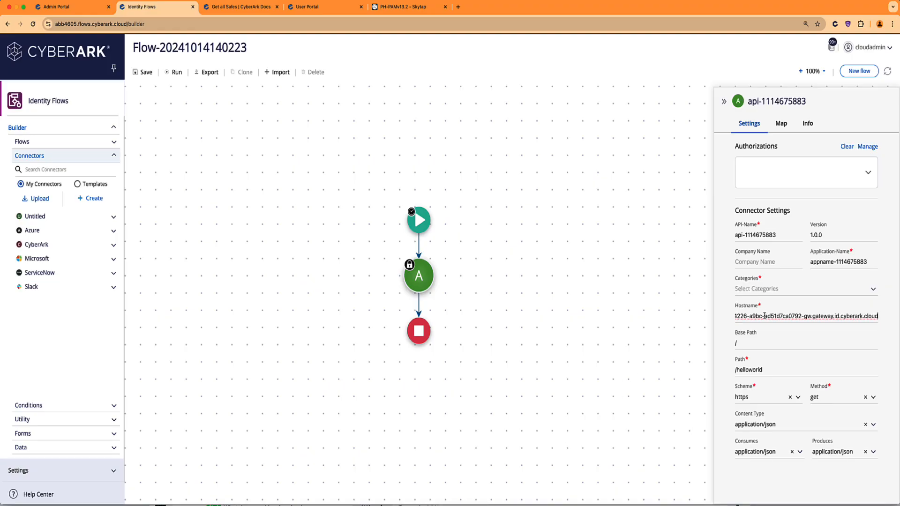
key(super+Left)
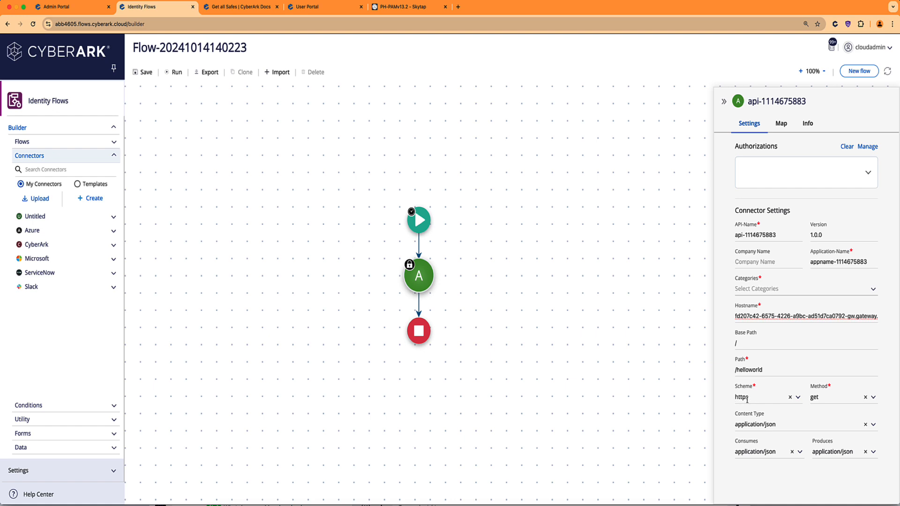
Clear /helloworld from Path and the / from Base Path.
drag(761, 369, 711, 374)
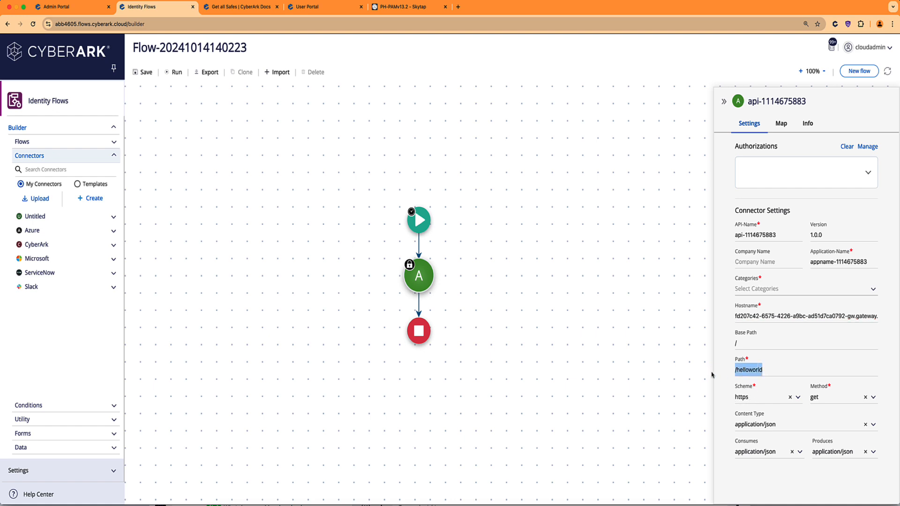
key(BackSpace)
click(742, 346)
key(BackSpace)
click(802, 320)
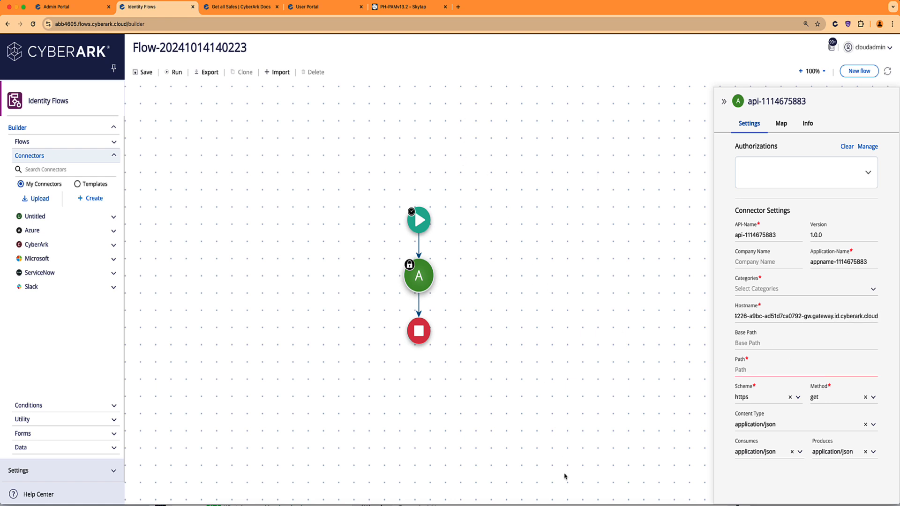
click(526, 505)
Select /PasswordVault/API/auth/Cyberark/Logon/ at the end of the token request URL.
scroll(481, 50, right, 3)
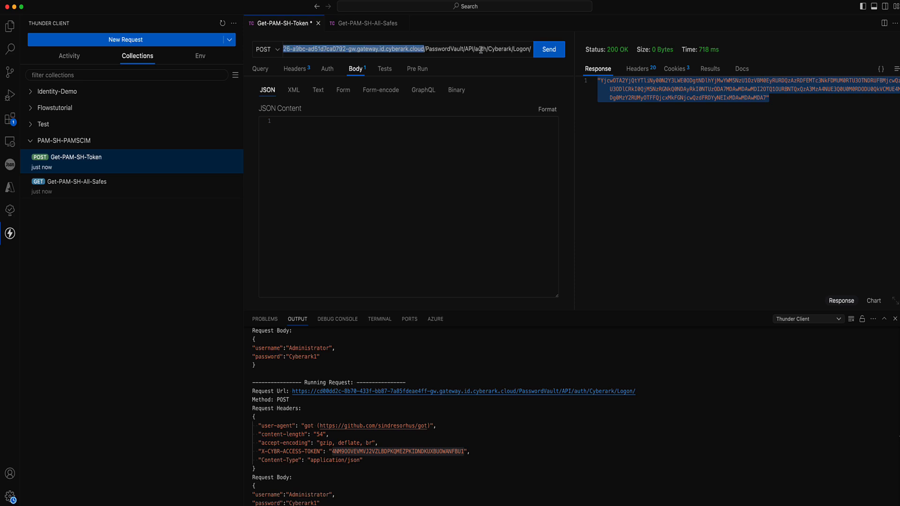
drag(424, 49, 534, 54)
key(cmd+c)
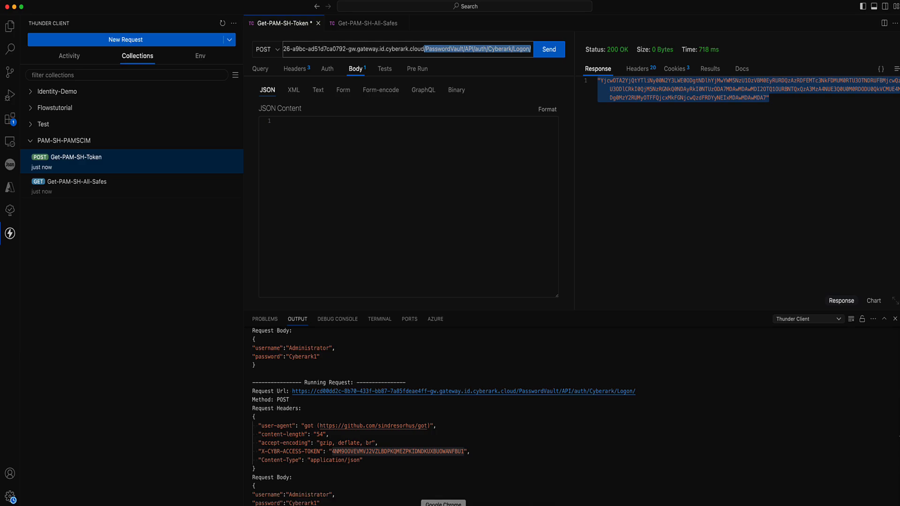
click(443, 505)
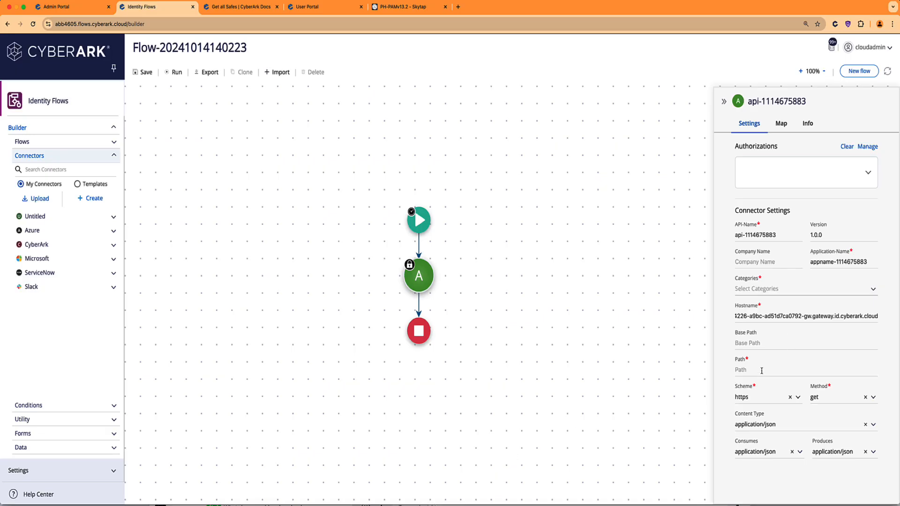
Set Path to /PasswordVault/API/auth/Cyberark/Logon/ and Method to post, then view the Map tab.
click(762, 365)
key(cmd+v)
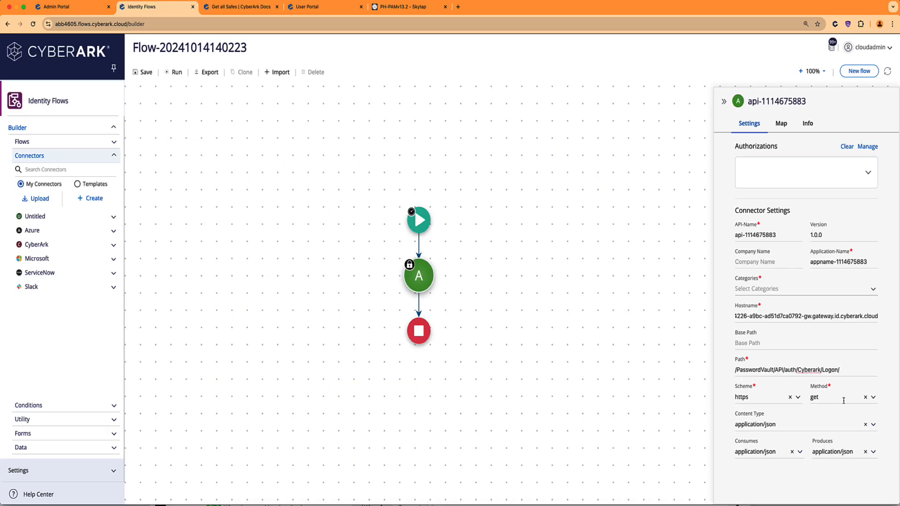
click(865, 397)
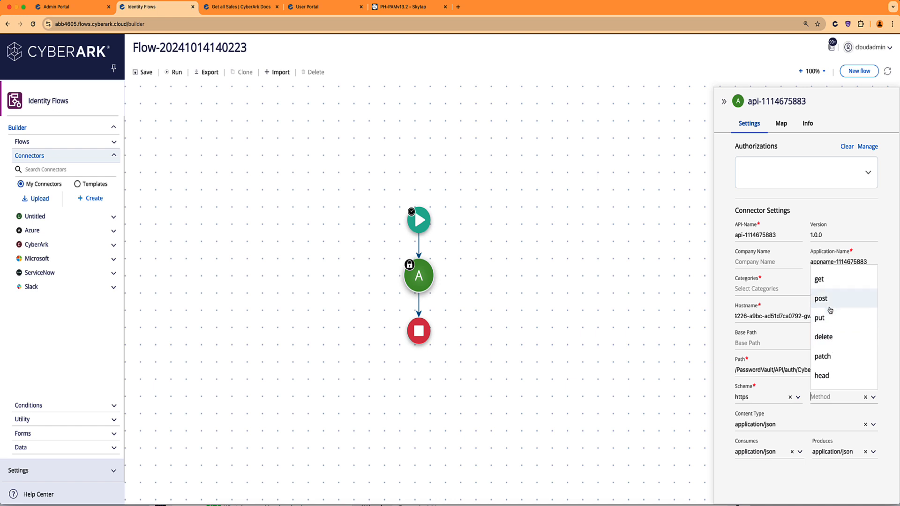
click(828, 302)
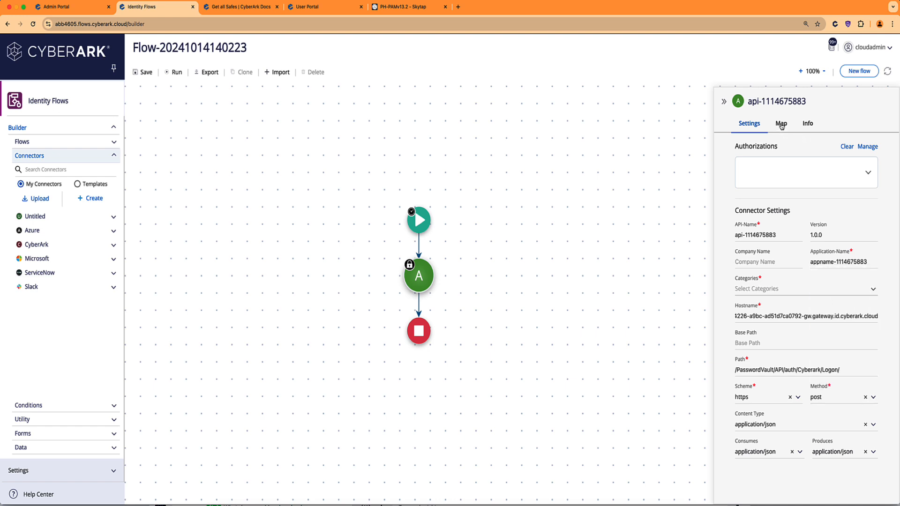
click(781, 126)
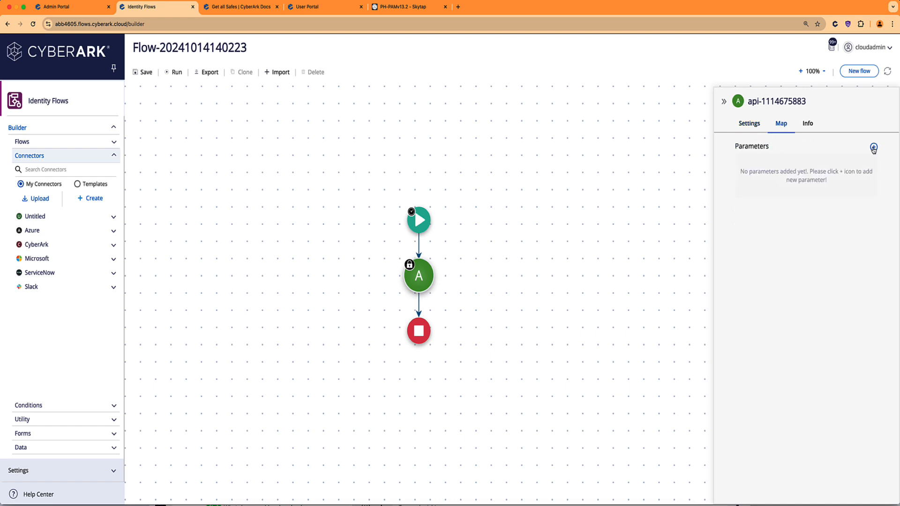
Add a header parameter, renaming it from body to X-CYBR-ACCESS-TOKEN.
click(873, 148)
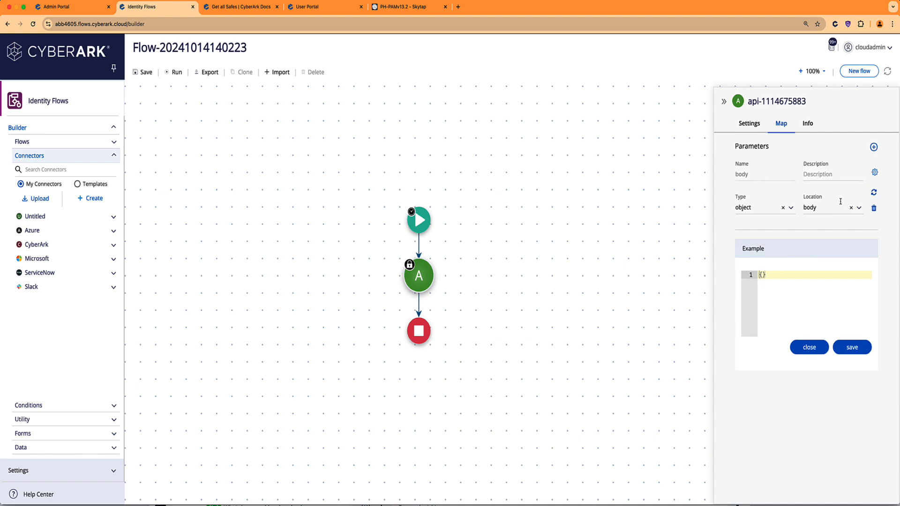
click(860, 209)
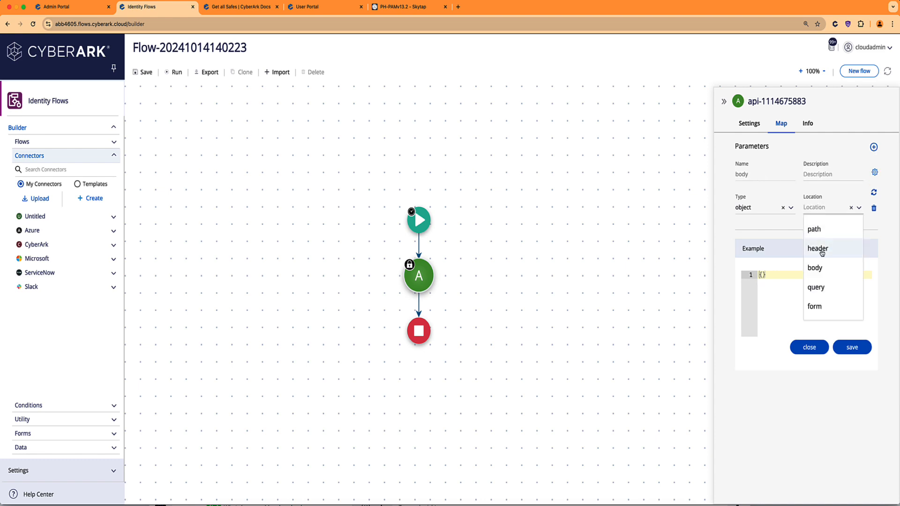
click(819, 249)
drag(756, 175, 729, 177)
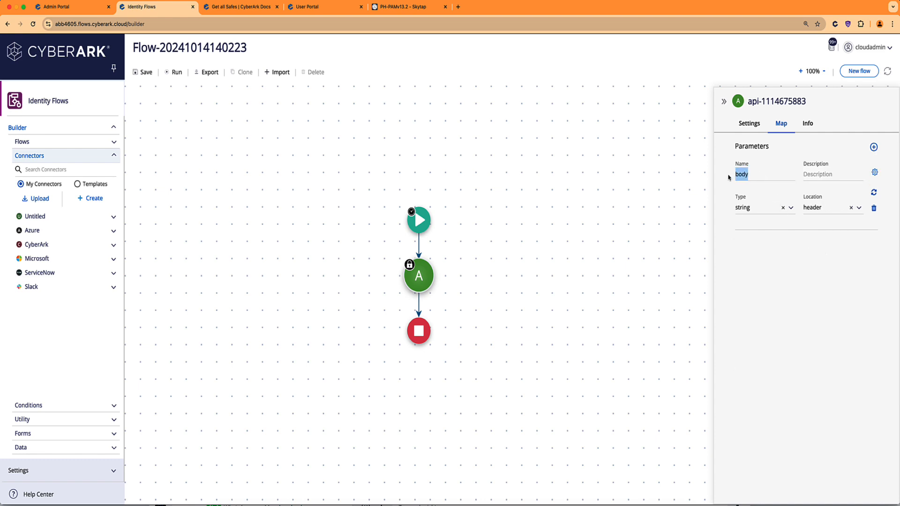
text(X_CYBR)
key(BackSpace)
key(BackSpace)
key(BackSpace)
text(C)
text(ACCESS-TOKEN)
click(874, 174)
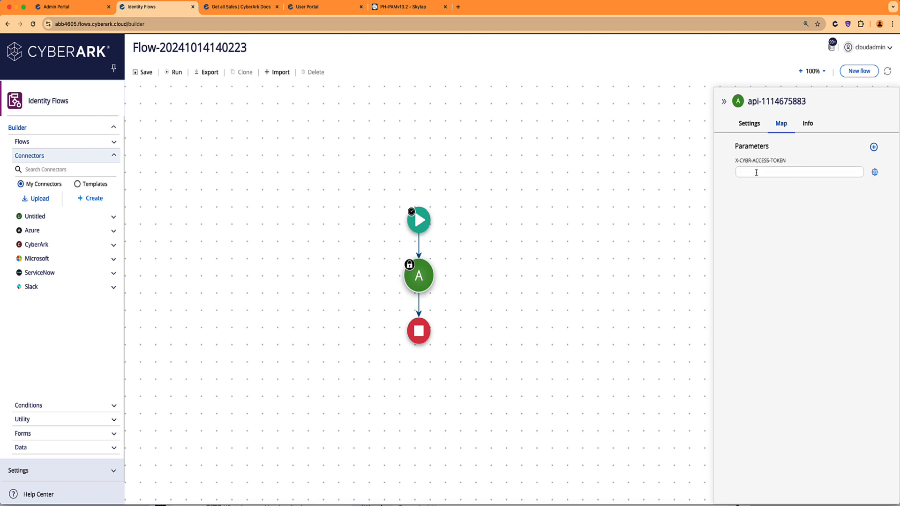
Select the X-CYBR-ACCESS-TOKEN value on the Get-PAM-SH-Token Headers tab.
click(529, 503)
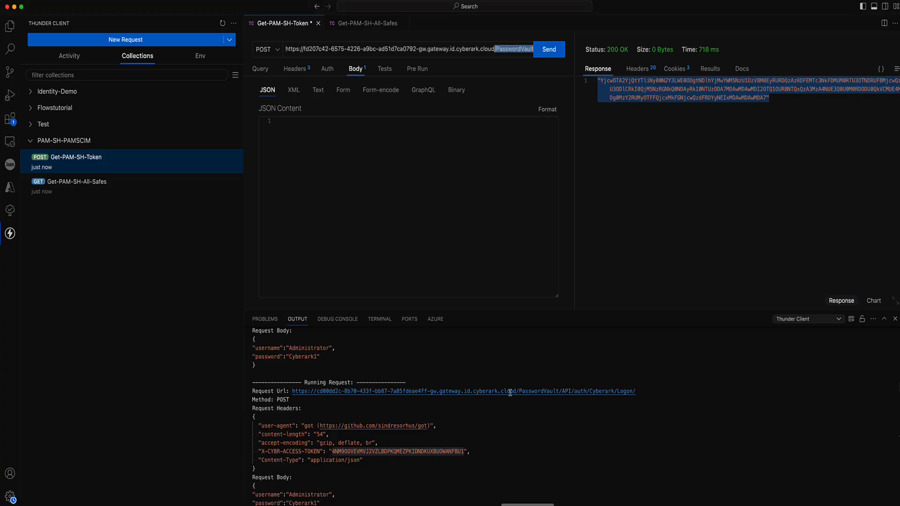
click(293, 71)
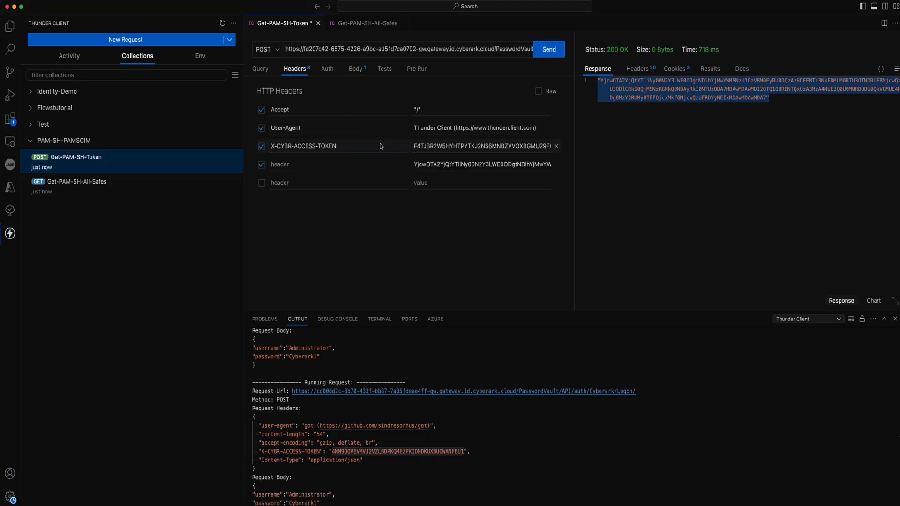
double_click(423, 148)
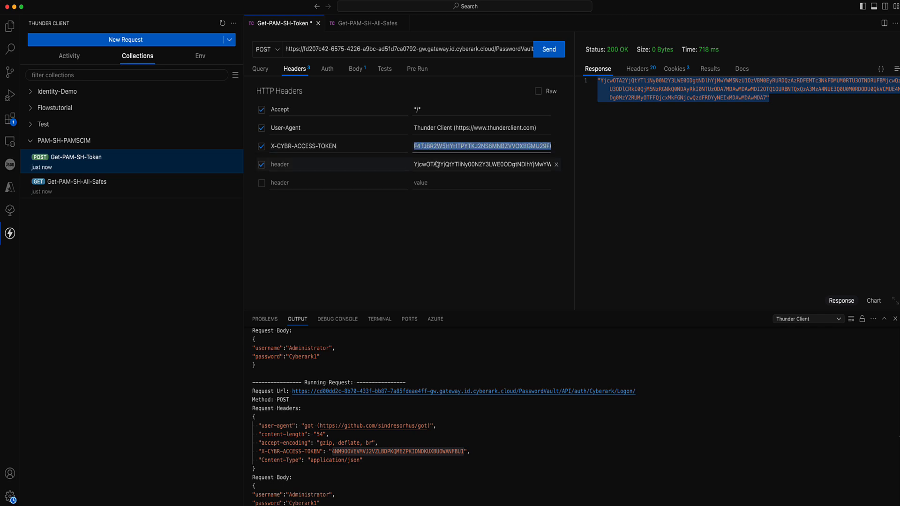
Paste the copied access token into the X-CYBR-ACCESS-TOKEN header value.
click(408, 504)
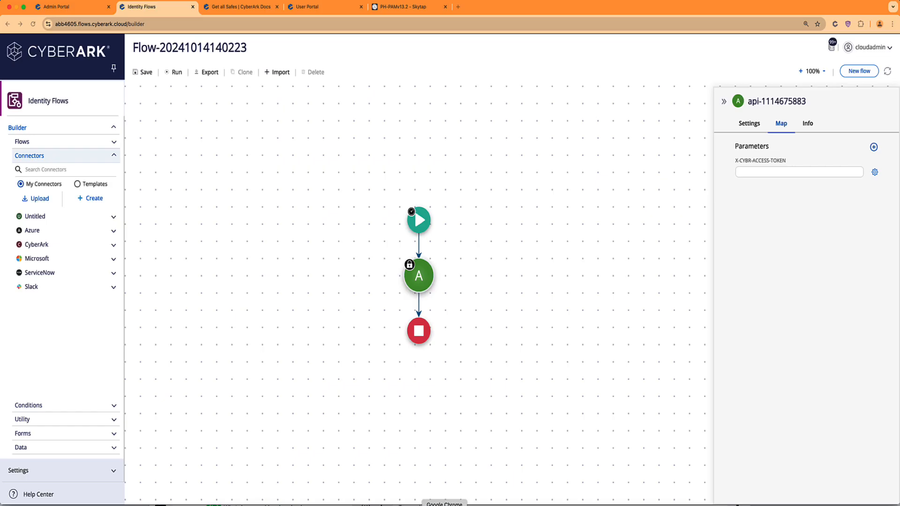
click(758, 172)
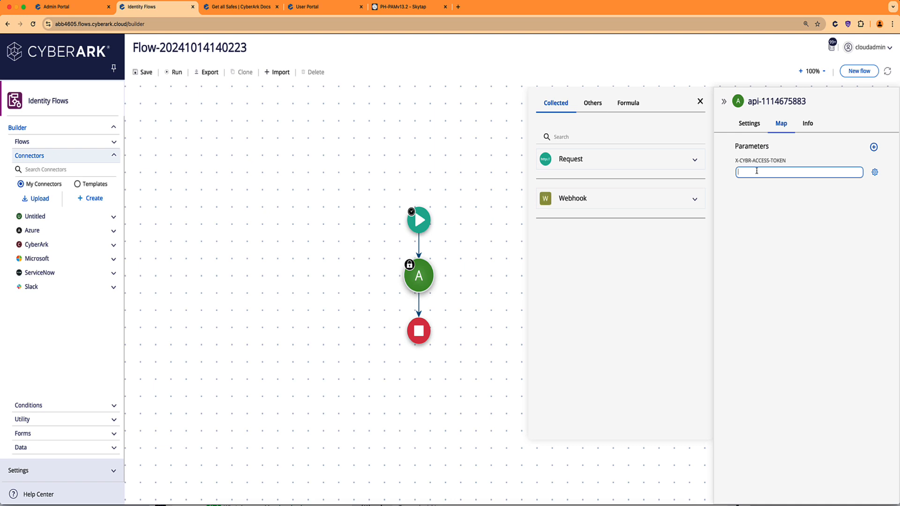
key(super+v)
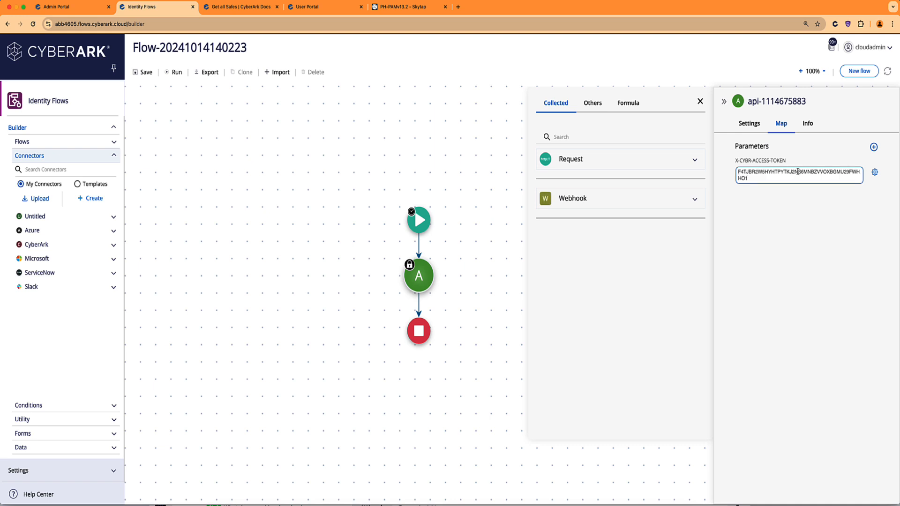
Add a body parameter with raw JSON containing the administrator username and password, shown as a form.
click(873, 148)
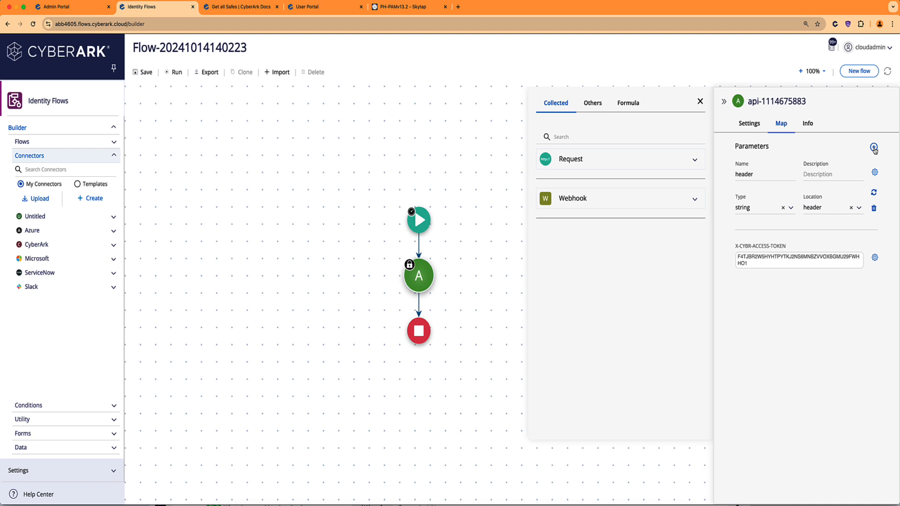
click(859, 209)
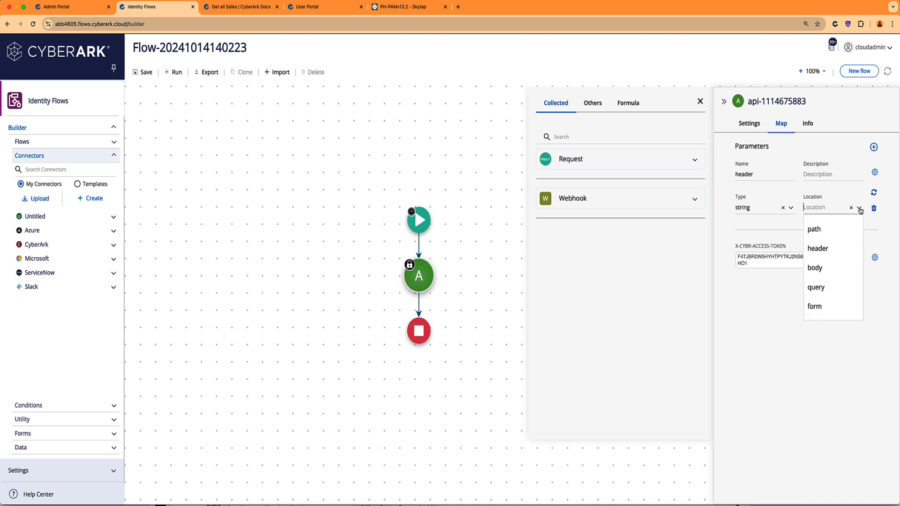
click(821, 269)
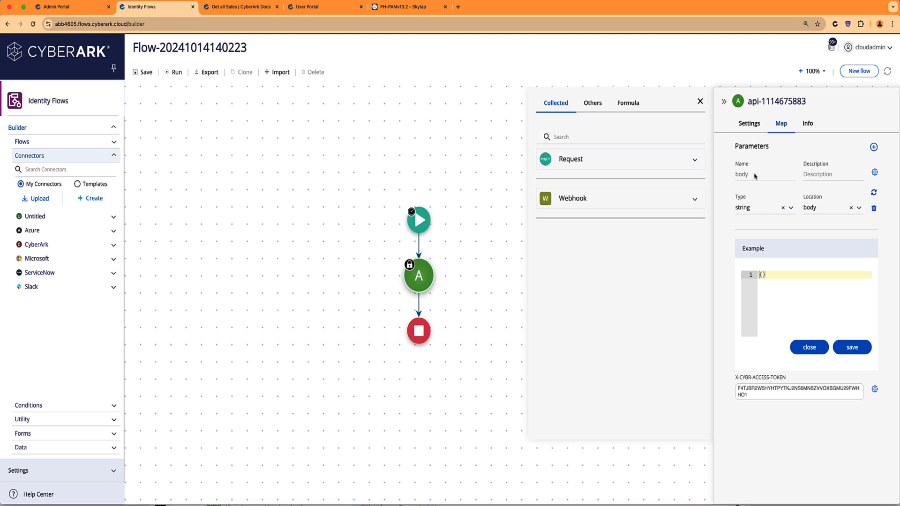
click(853, 348)
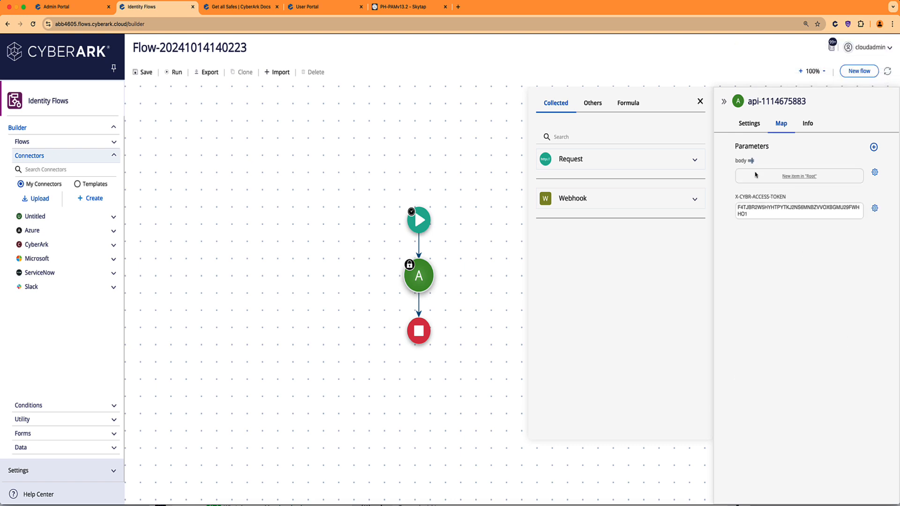
click(751, 161)
click(748, 176)
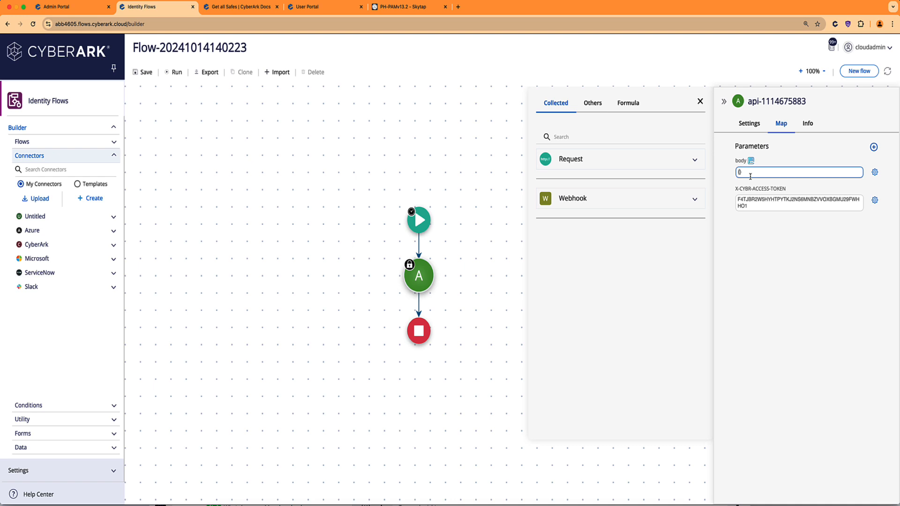
text("username":"administrator","password":"Cyberark)
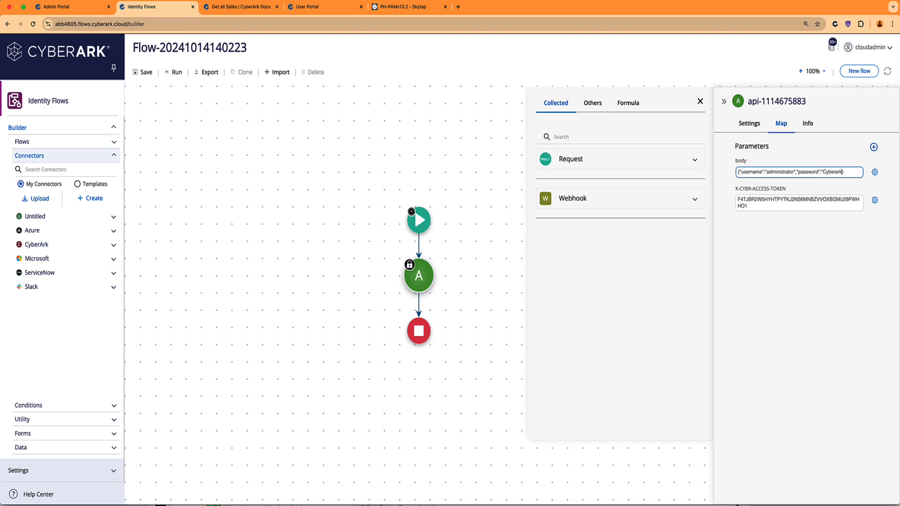
text(1")
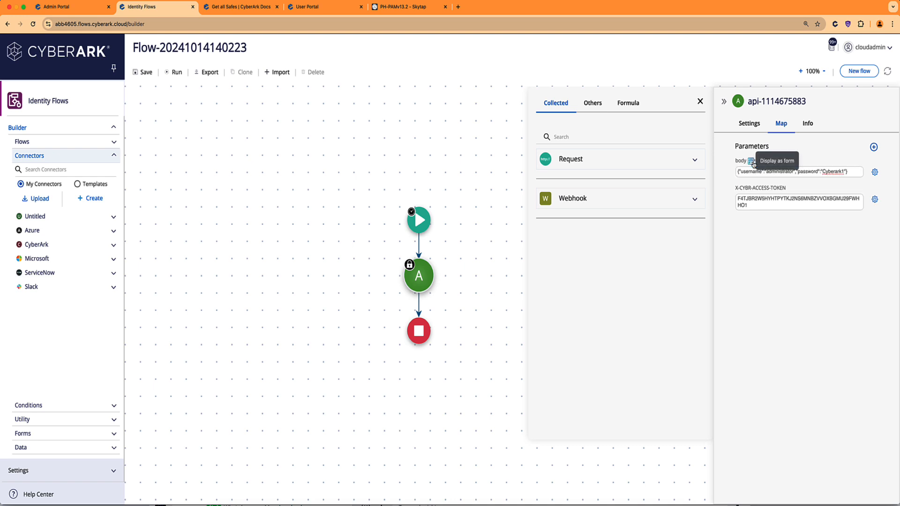
click(750, 160)
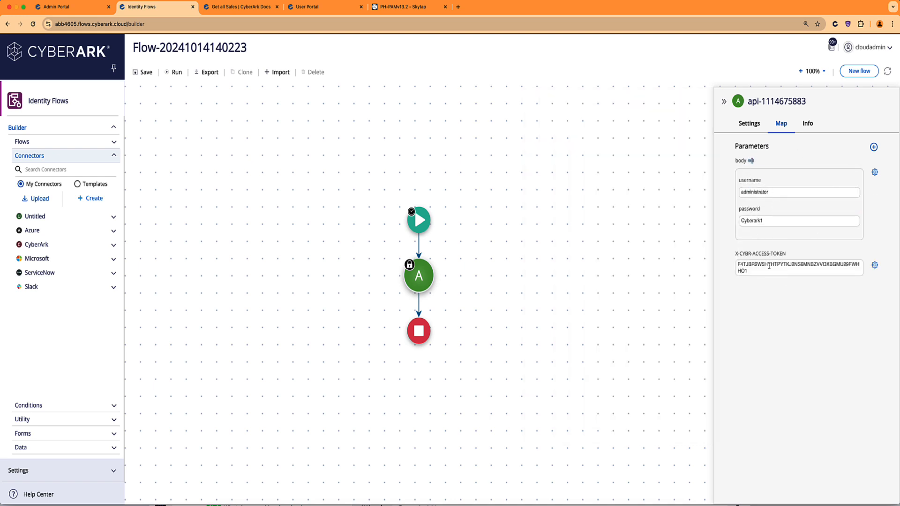
In Settings, set Application-Name to PAM-SH and API-Name to GetAutToken.
click(752, 125)
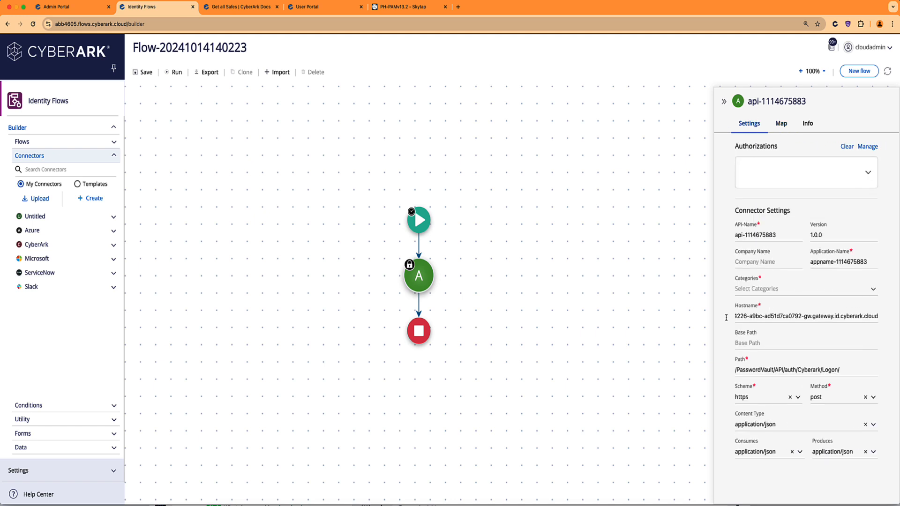
scroll(764, 313, left, 2)
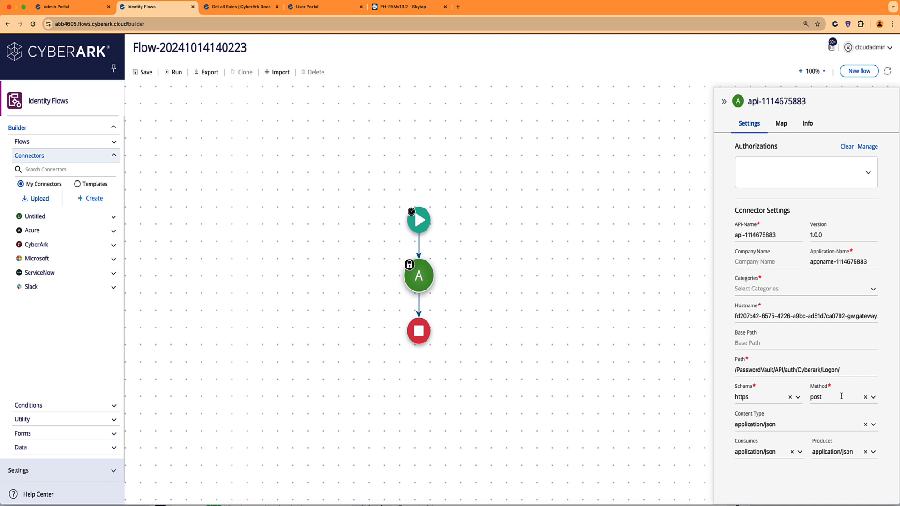
click(872, 262)
drag(874, 261, 799, 261)
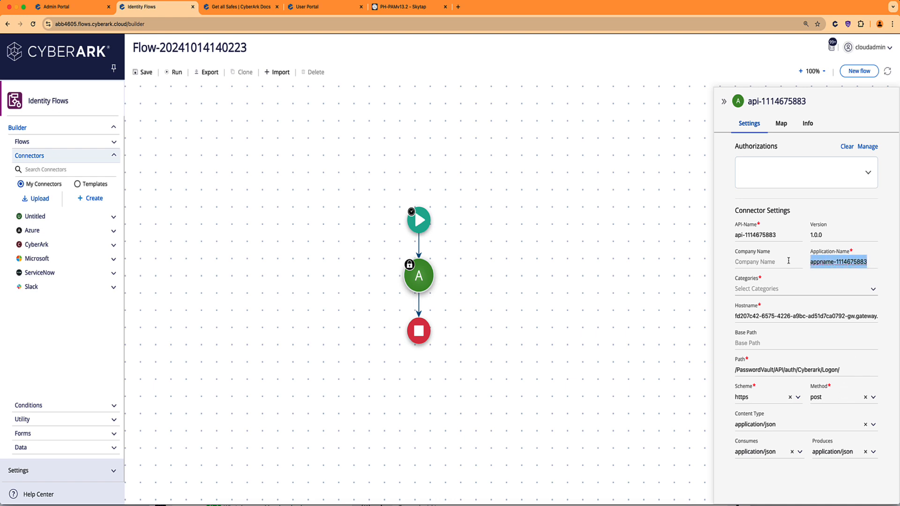
text(PA)
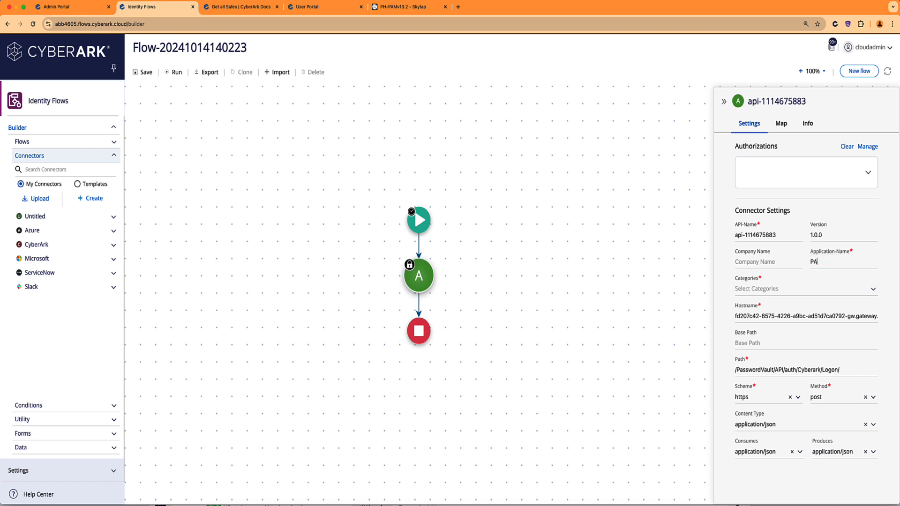
text(M-SH)
drag(776, 236, 713, 237)
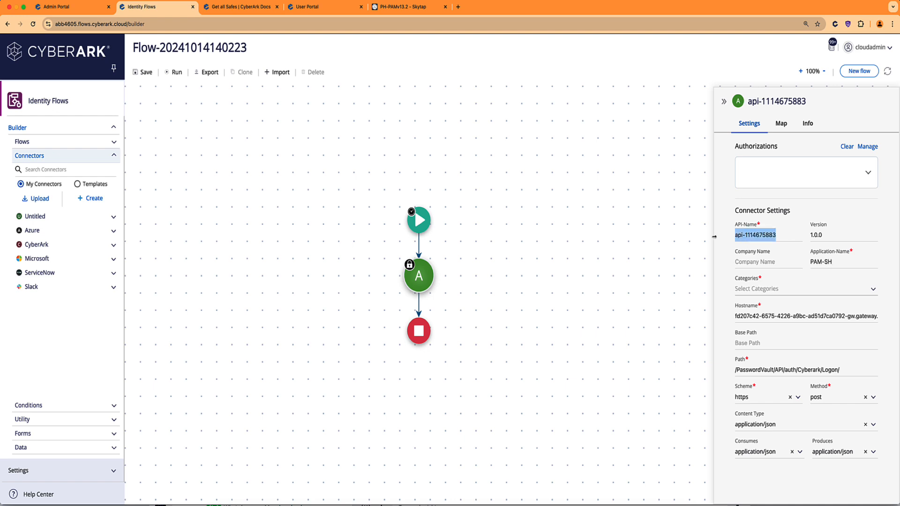
text(GetToken)
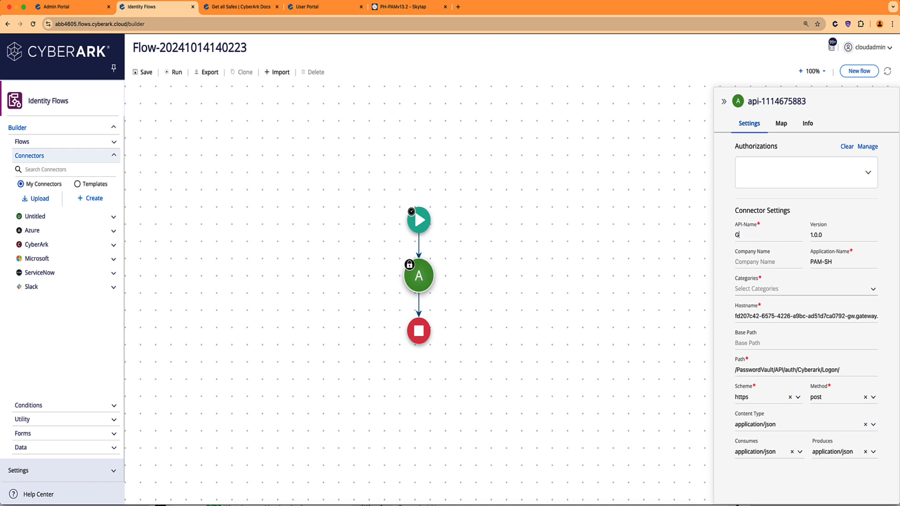
key(BackSpace)
key(BackSpace)
key(BackSpace)
key(BackSpace)
key(BackSpace)
text(AutToken)
Set Company Name to CyberArk-PAM and save the flow.
click(779, 262)
text(CyberARk)
key(BackSpace)
key(BackSpace)
text(ak-PAM)
click(146, 73)
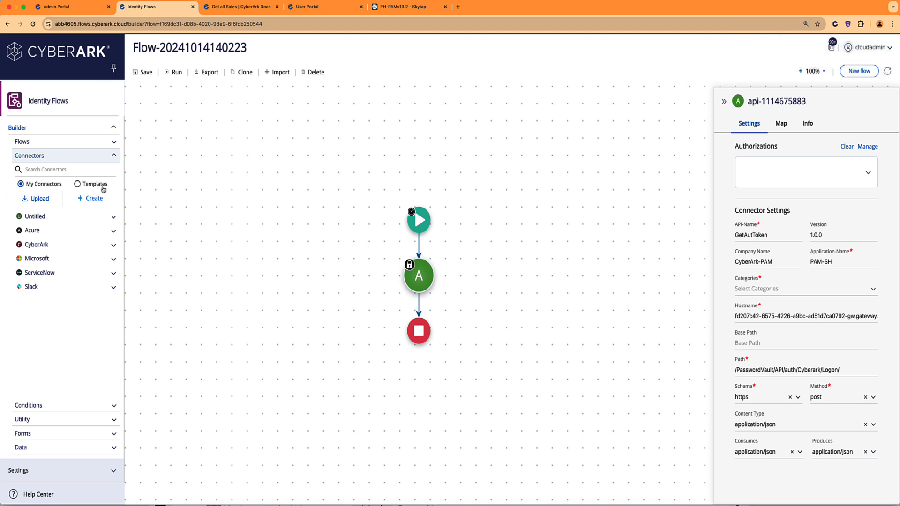
Locate GetAutToken 1.0.0 under My Connectors > CyberArk-PAM > PAM-SH and run the flow.
click(77, 183)
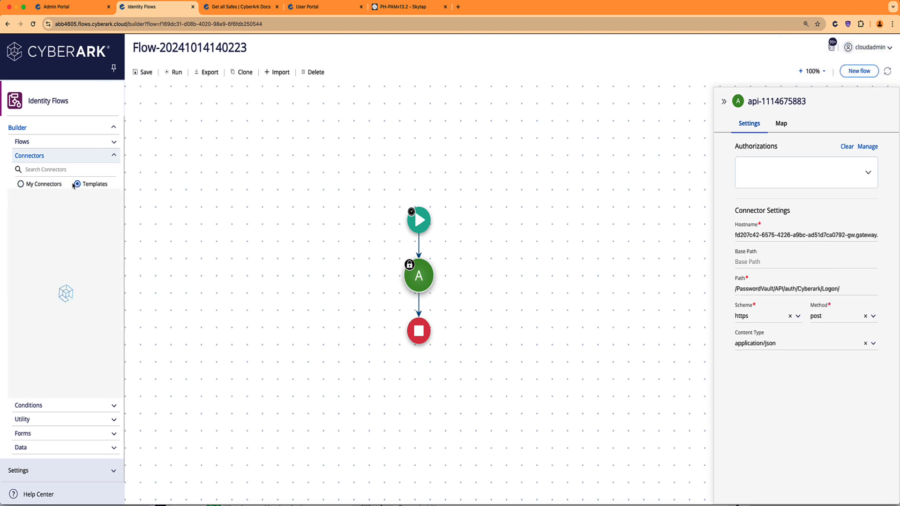
click(21, 185)
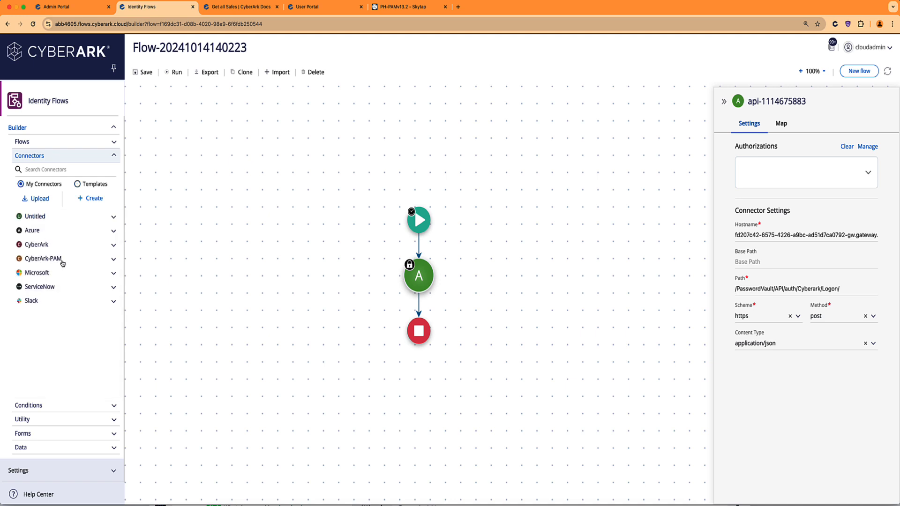
click(113, 259)
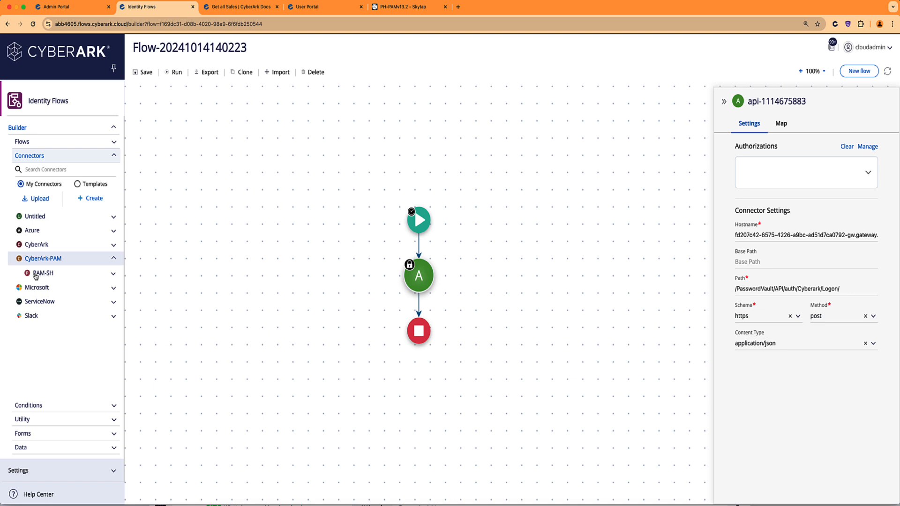
click(114, 275)
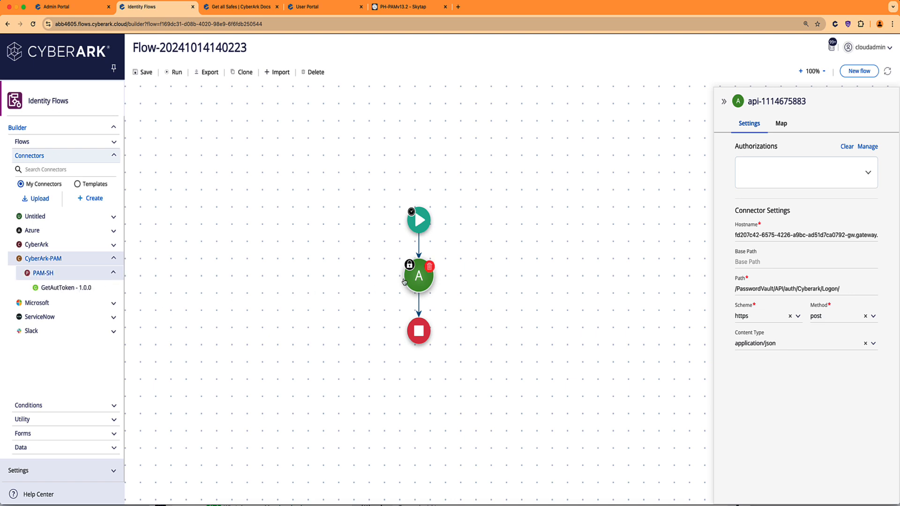
mouse_move(413, 280)
click(172, 75)
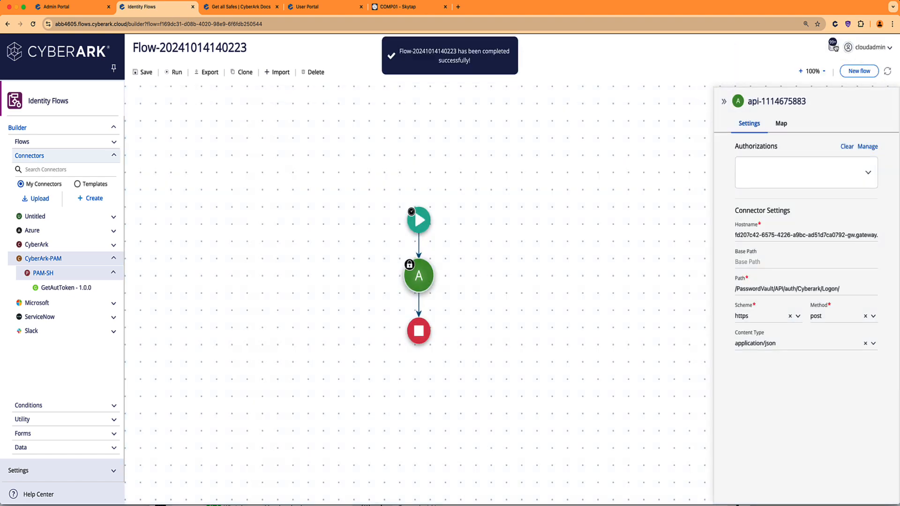
click(832, 47)
click(794, 76)
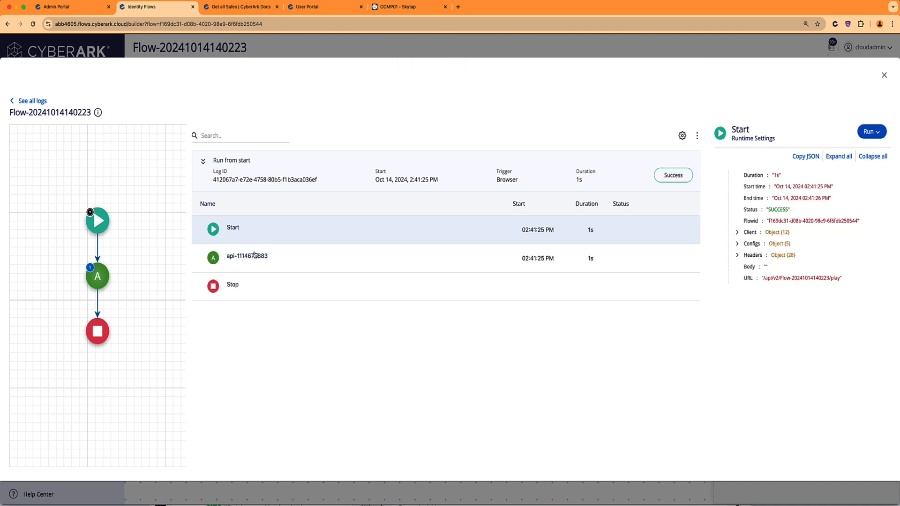
click(246, 259)
click(737, 229)
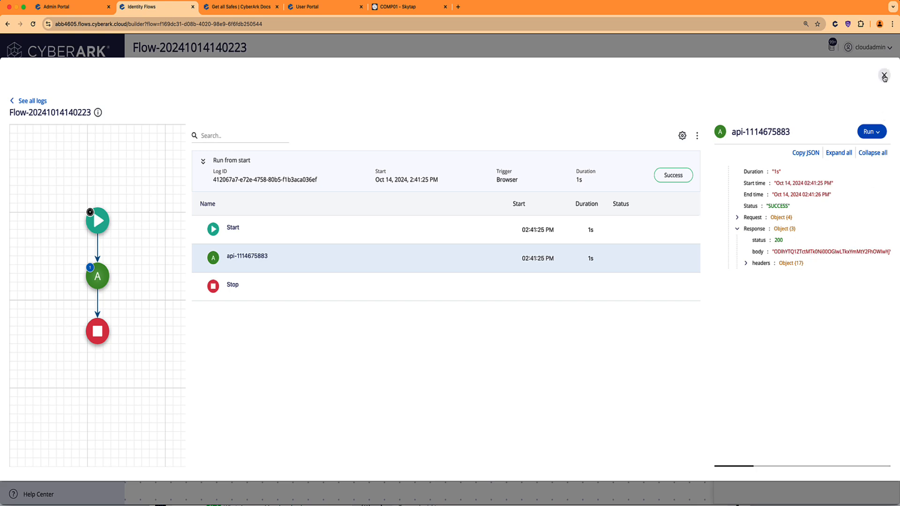
click(884, 76)
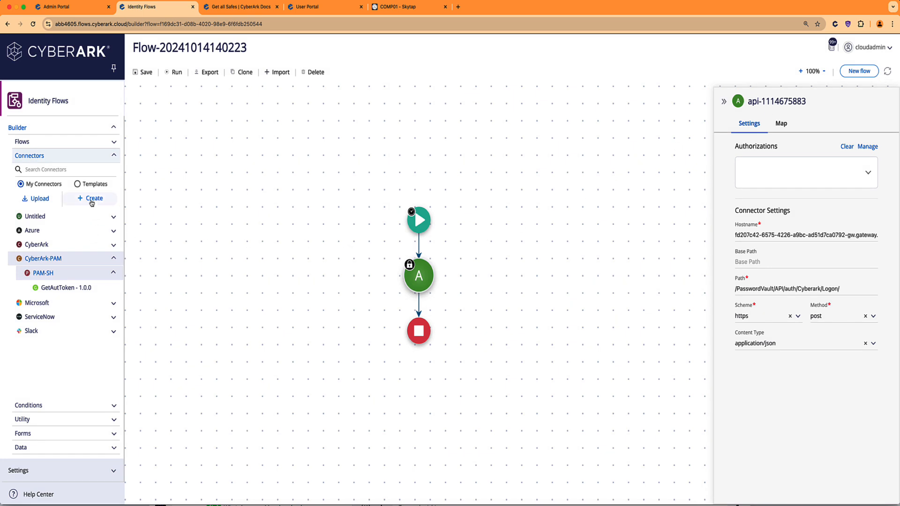
Insert a new connector before Stop and copy the first connector's gateway hostname.
drag(92, 203, 420, 302)
click(418, 257)
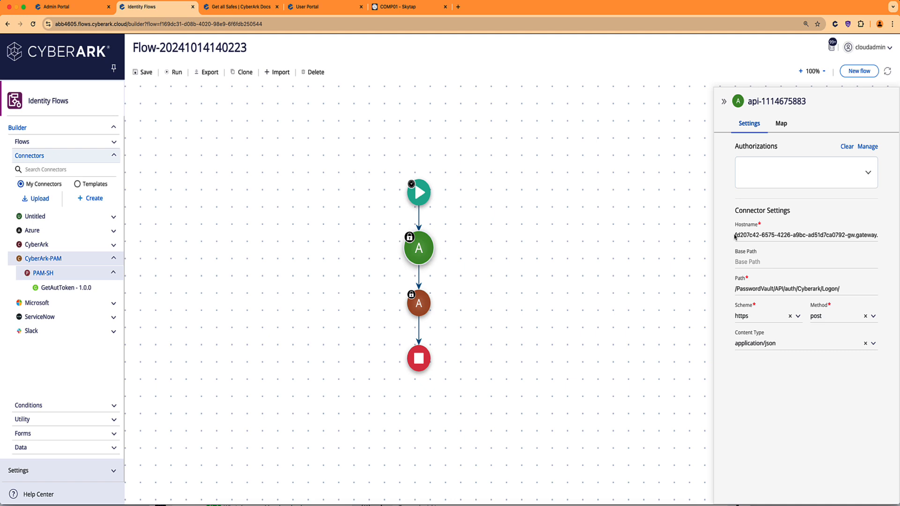
drag(735, 237, 883, 234)
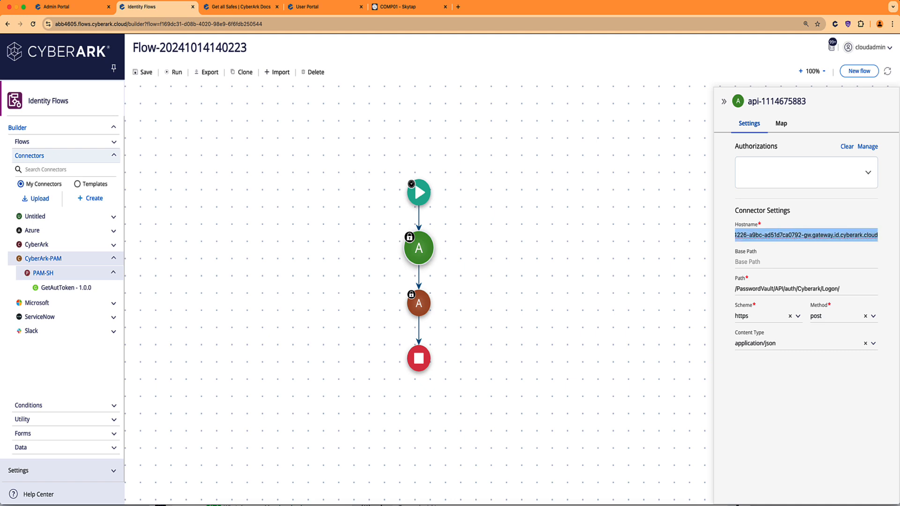
click(422, 307)
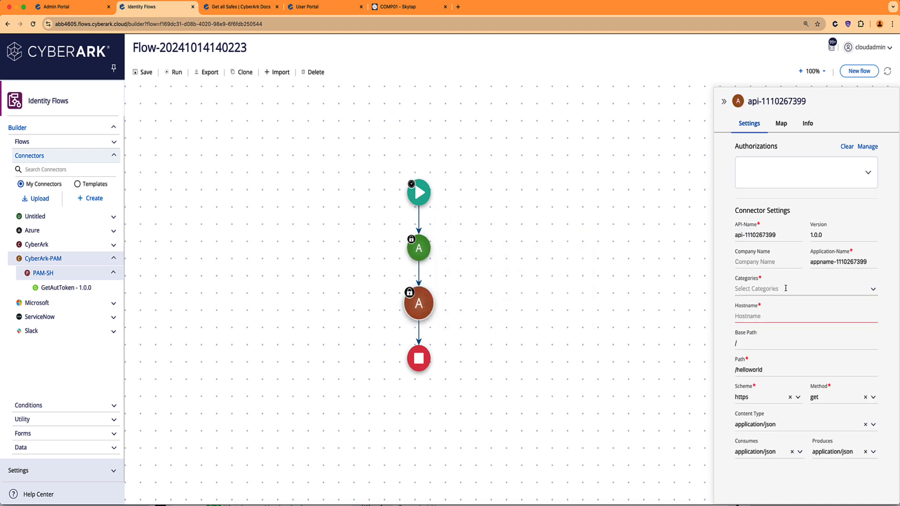
click(782, 314)
key(super+v)
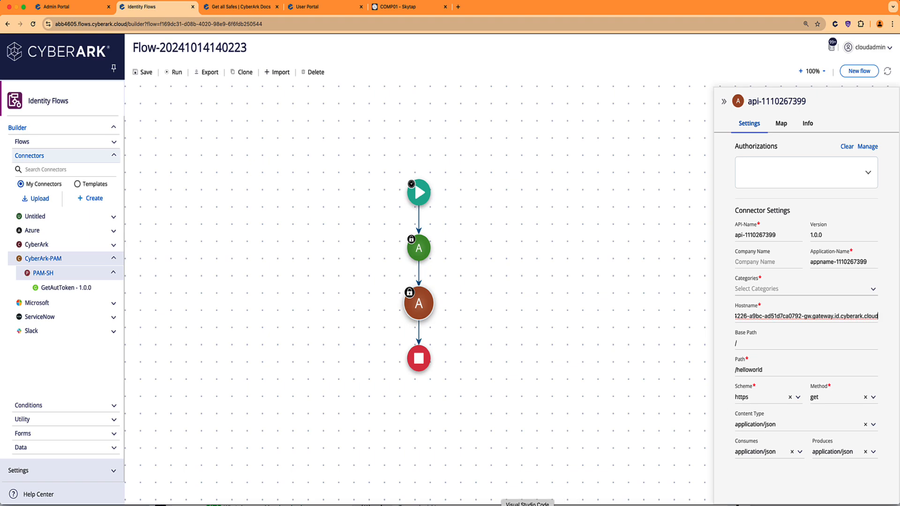
click(527, 505)
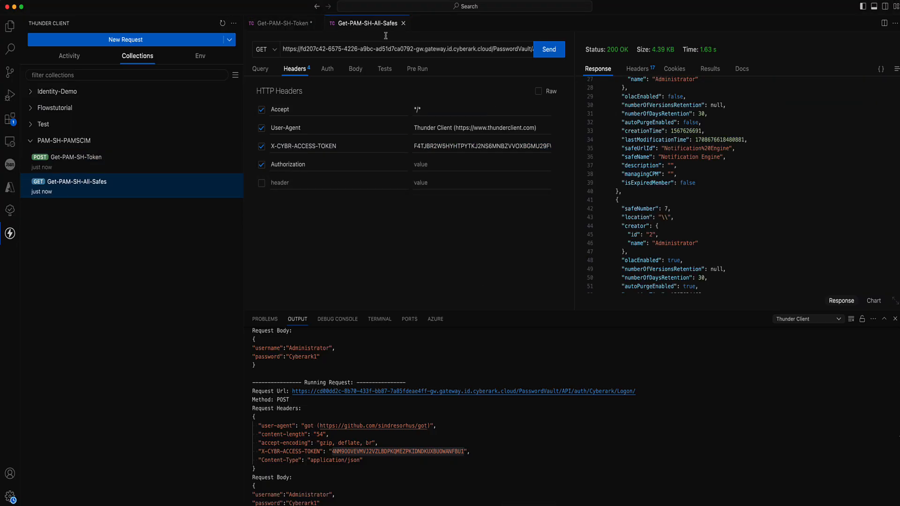
Select the PasswordVault/API/Safes/ path in the Get-PAM-SH-All-Safes request URL.
click(397, 48)
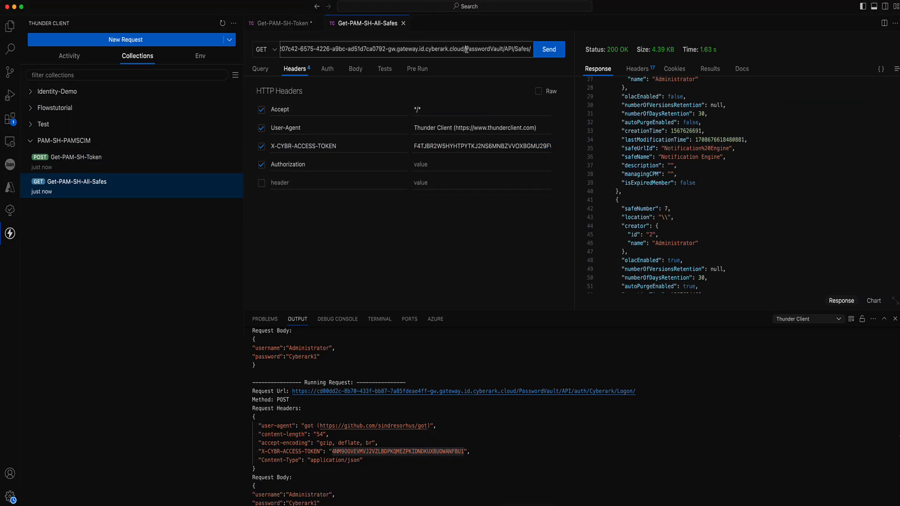
drag(466, 49, 532, 51)
key(ctrl+c)
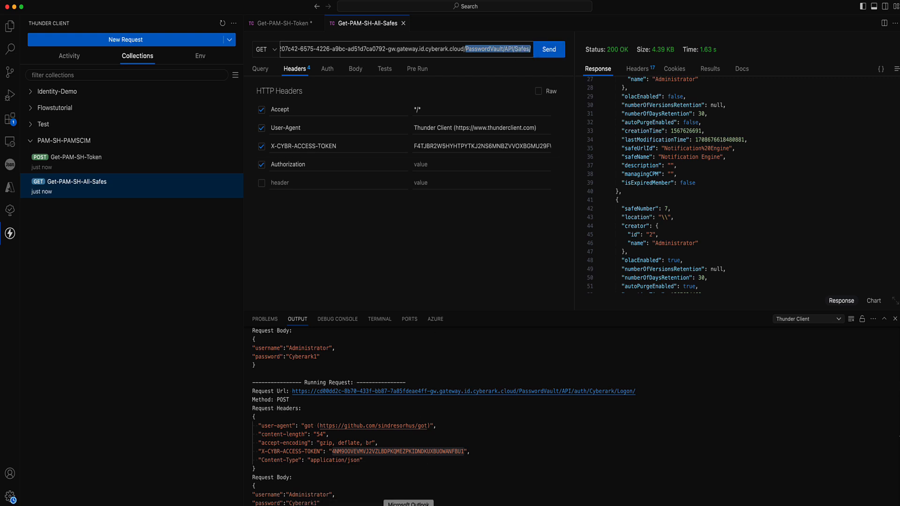
click(447, 504)
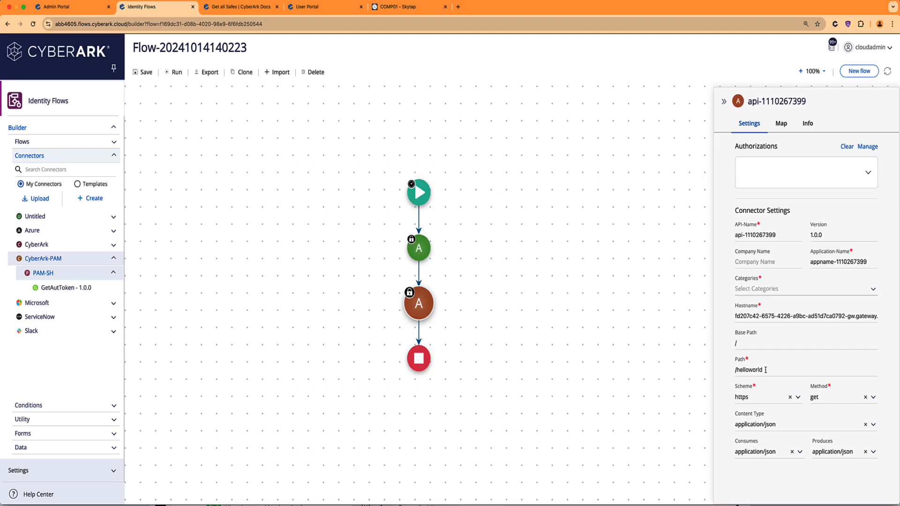
drag(766, 370, 734, 371)
key(ctrl+v)
click(734, 370)
text(/)
click(741, 343)
key(BackSpace)
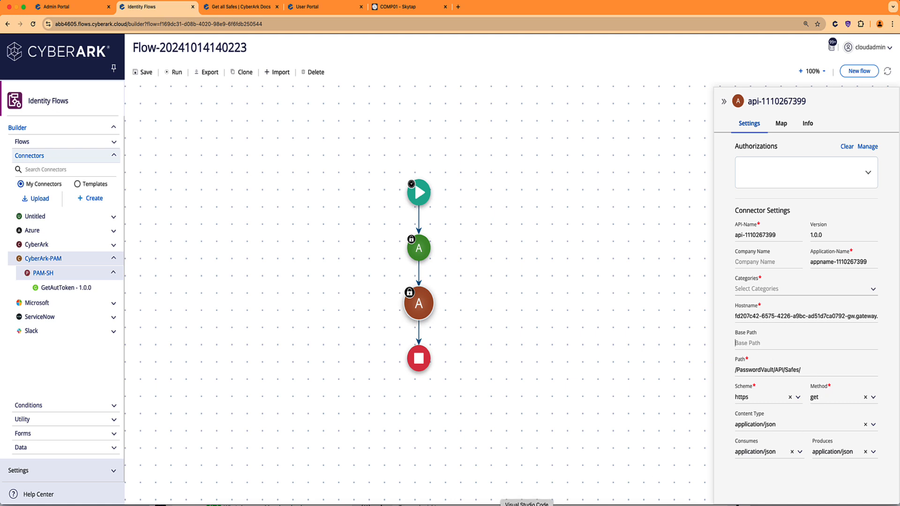
click(527, 502)
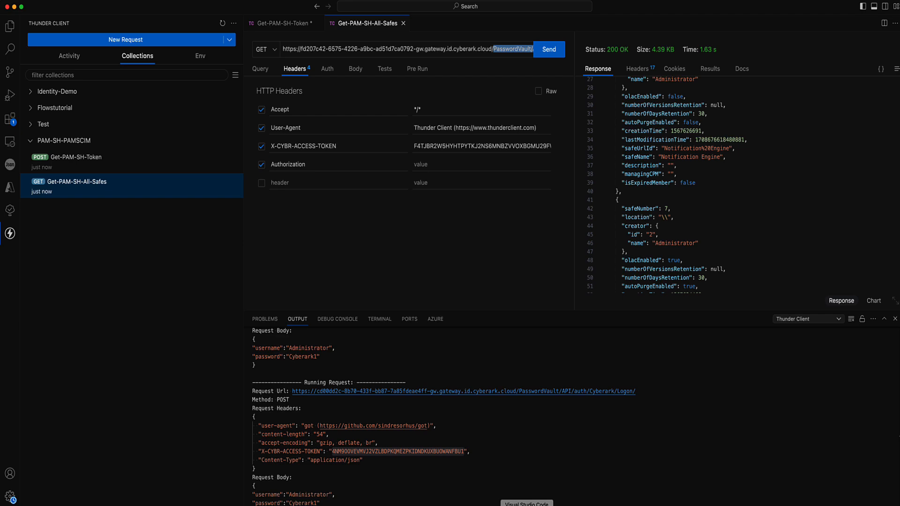
click(439, 502)
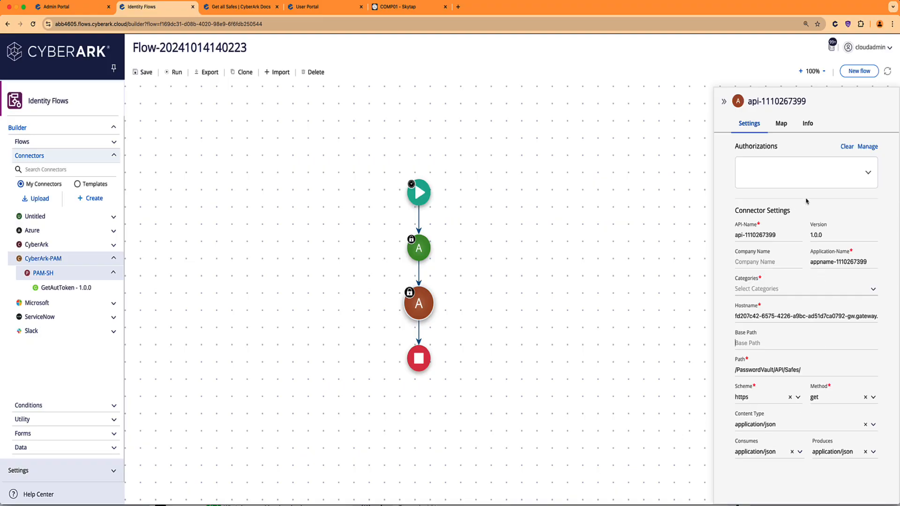
click(780, 125)
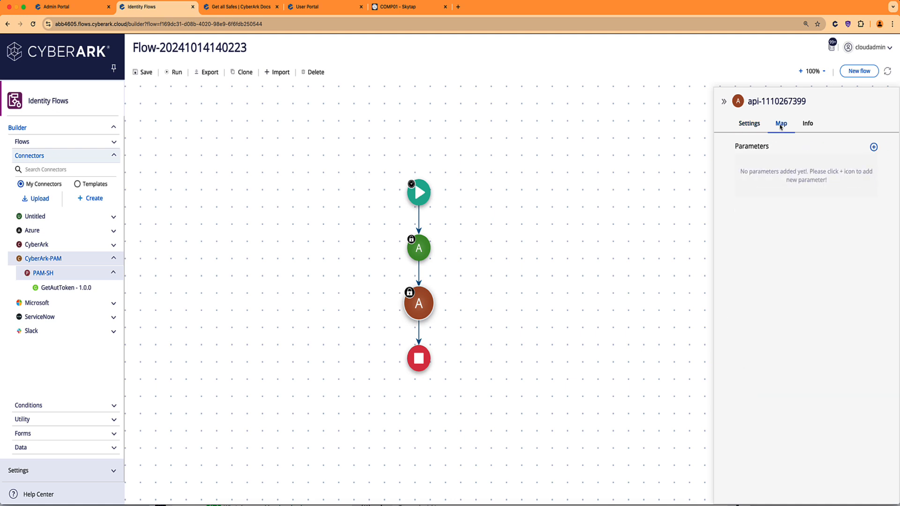
click(873, 147)
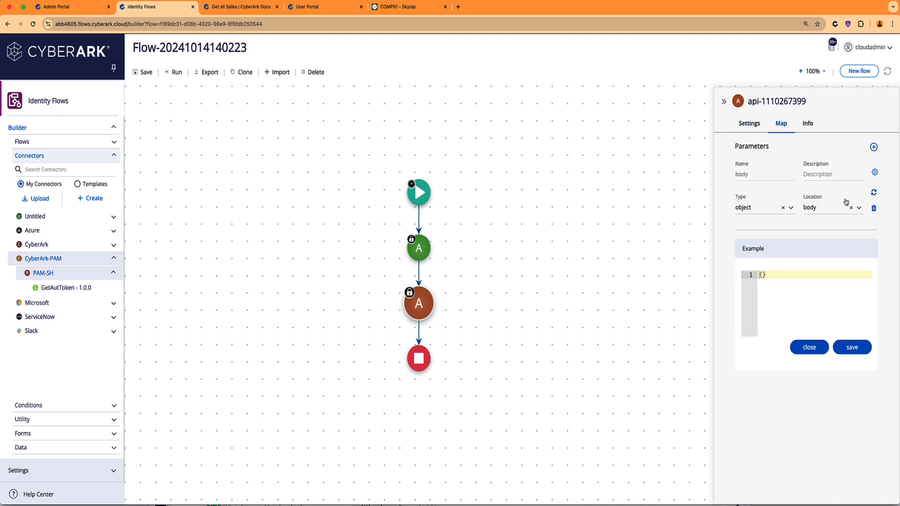
click(858, 209)
click(834, 254)
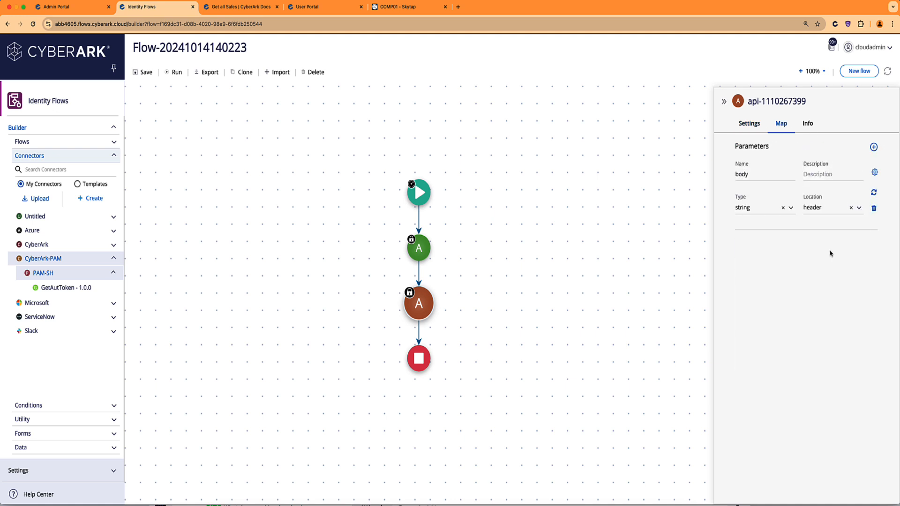
drag(757, 175, 720, 177)
text(X-)
text(CYBR-ACCESS)
text(-TOKEN)
click(874, 173)
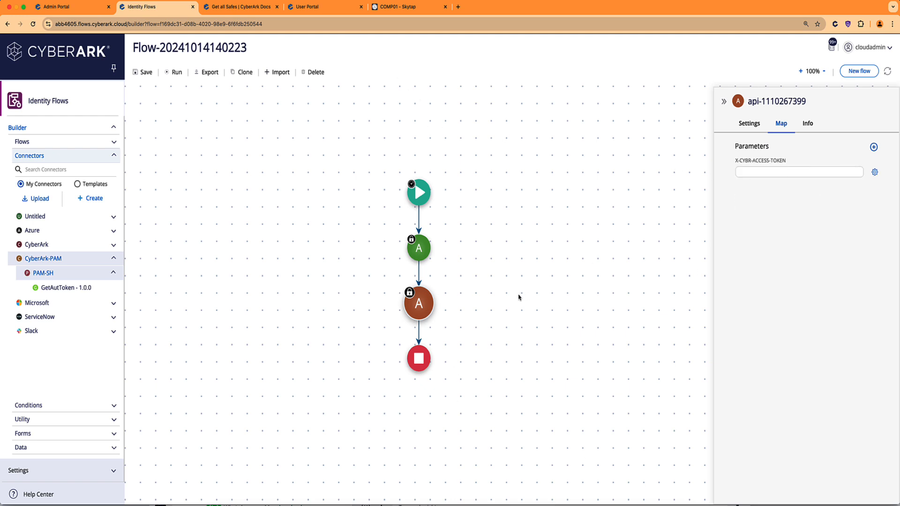
click(424, 250)
Fill X-CYBR-ACCESS-TOKEN with the first connector's access token and add another header parameter.
click(784, 124)
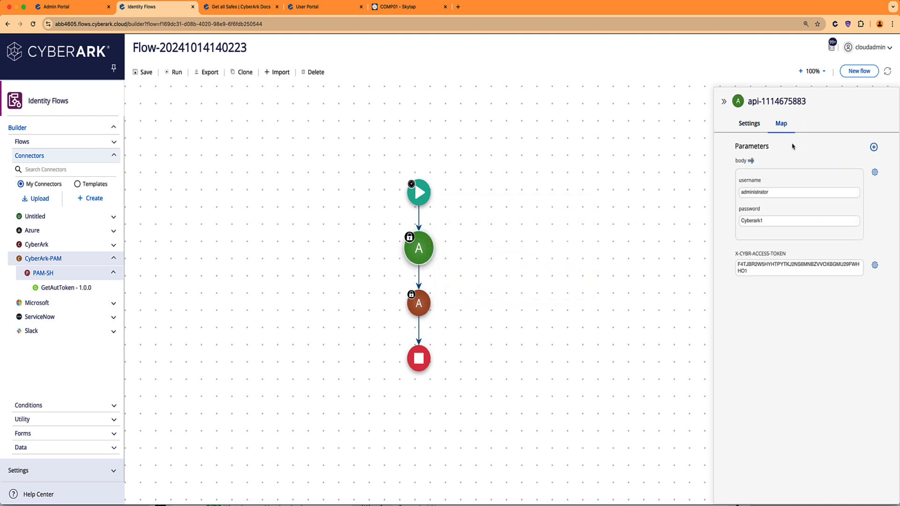
click(757, 274)
key(ctrl+a)
key(ctrl+c)
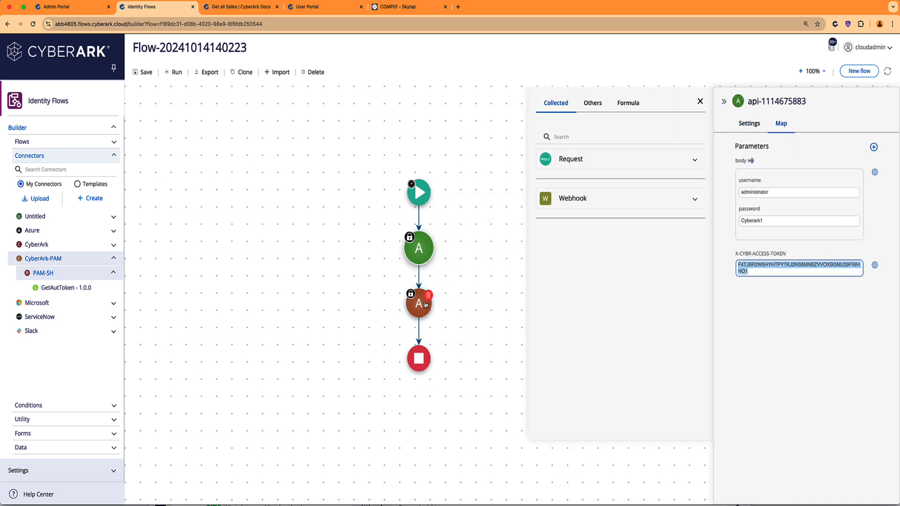
click(419, 302)
click(782, 124)
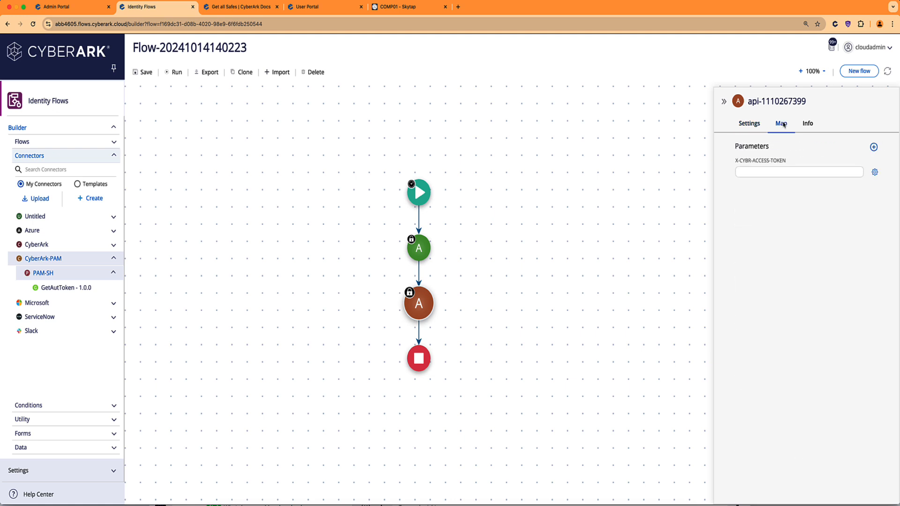
click(772, 171)
key(ctrl+v)
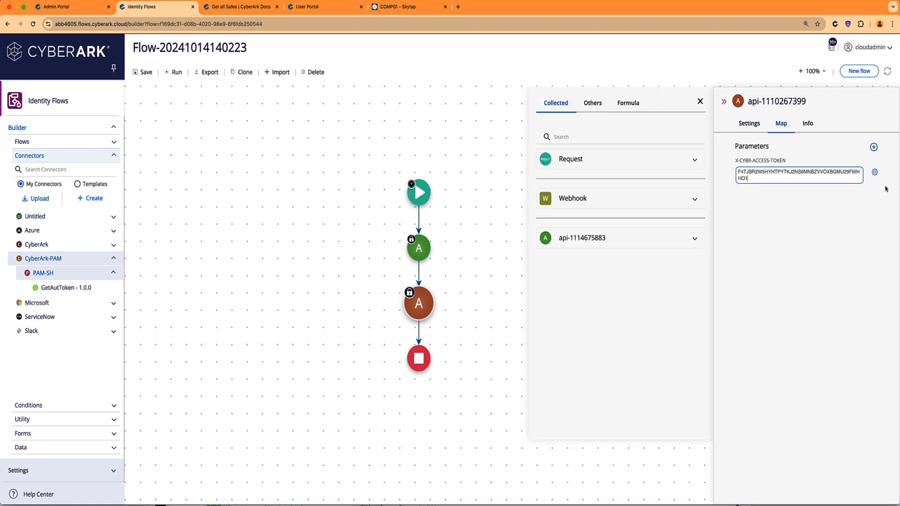
click(874, 147)
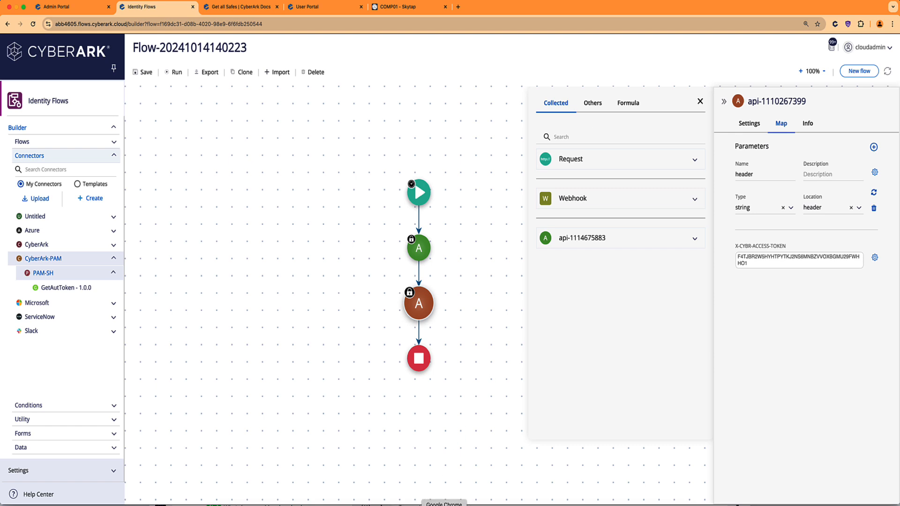
click(240, 6)
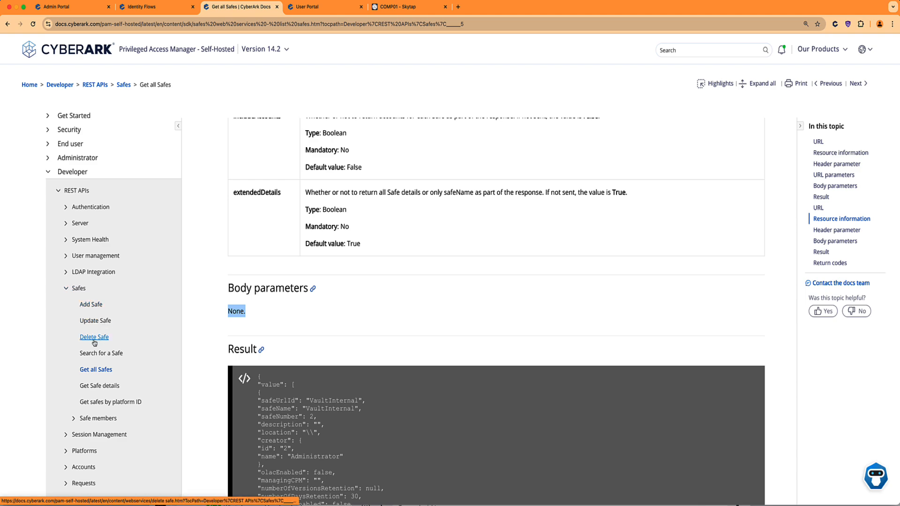
Copy the Authorization header name from the Get all Safes header parameters.
scroll(422, 262, up, 20)
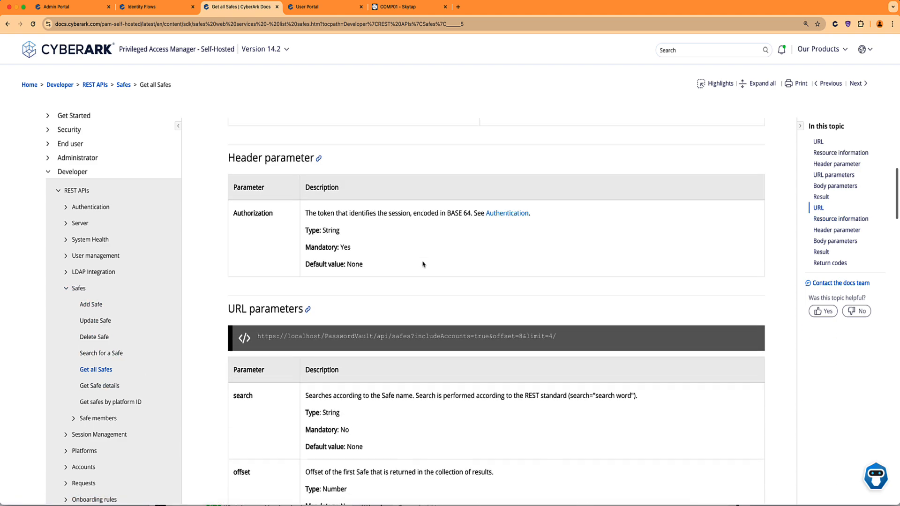
scroll(423, 265, up, 4)
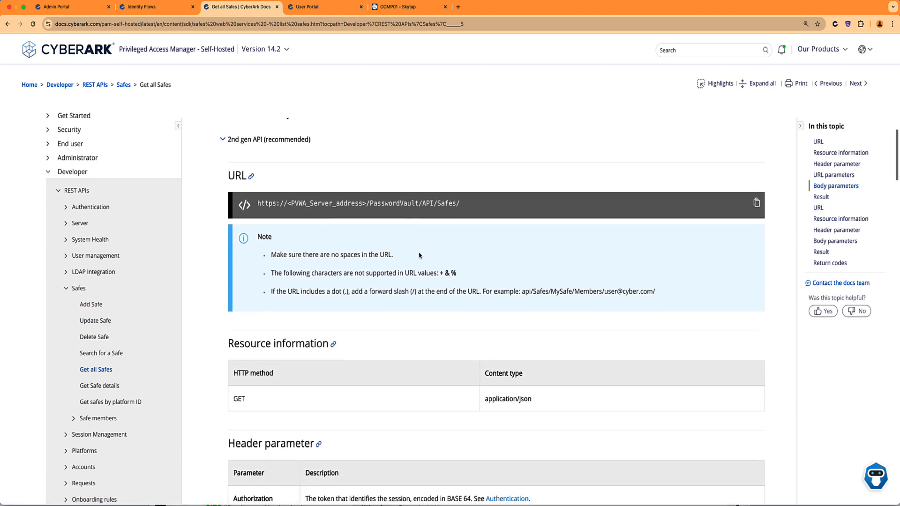
scroll(355, 275, down, 2)
scroll(354, 276, down, 5)
drag(273, 355, 234, 355)
key(super+c)
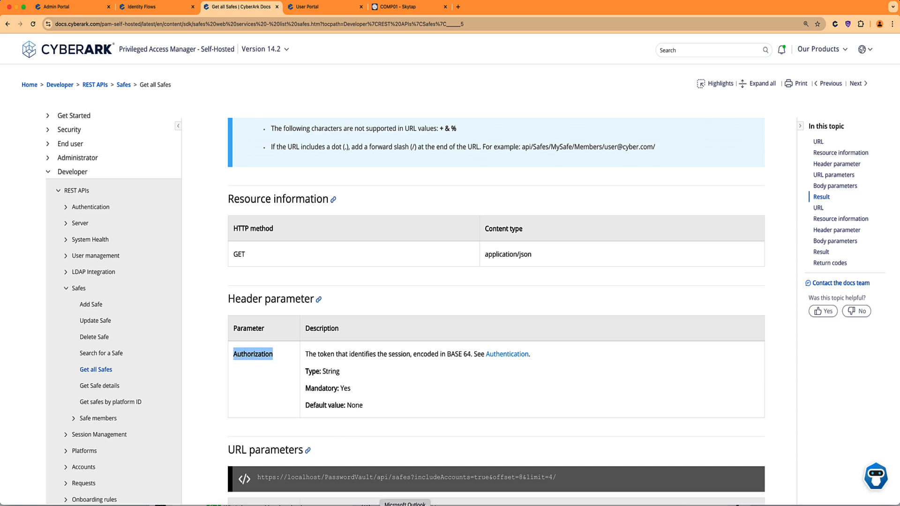
click(141, 7)
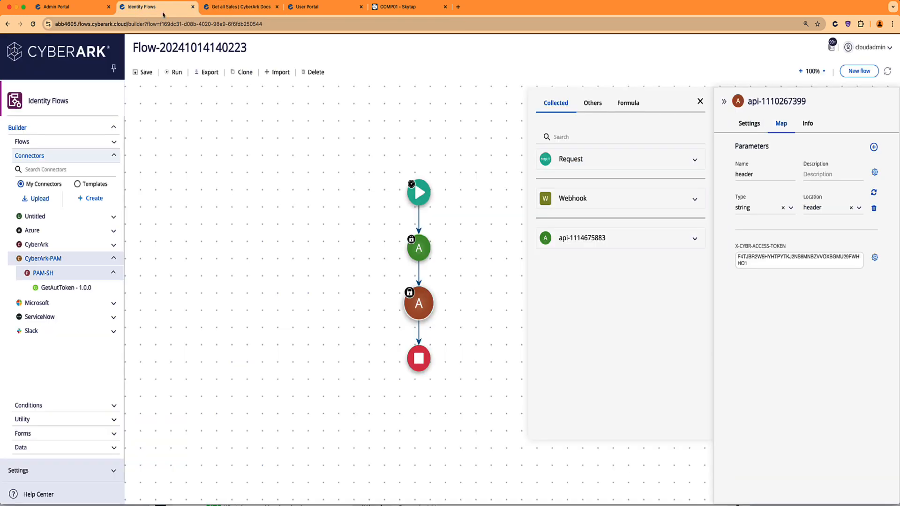
Rename the new header parameter to Authorization.
double_click(769, 175)
key(super+v)
click(874, 173)
click(758, 172)
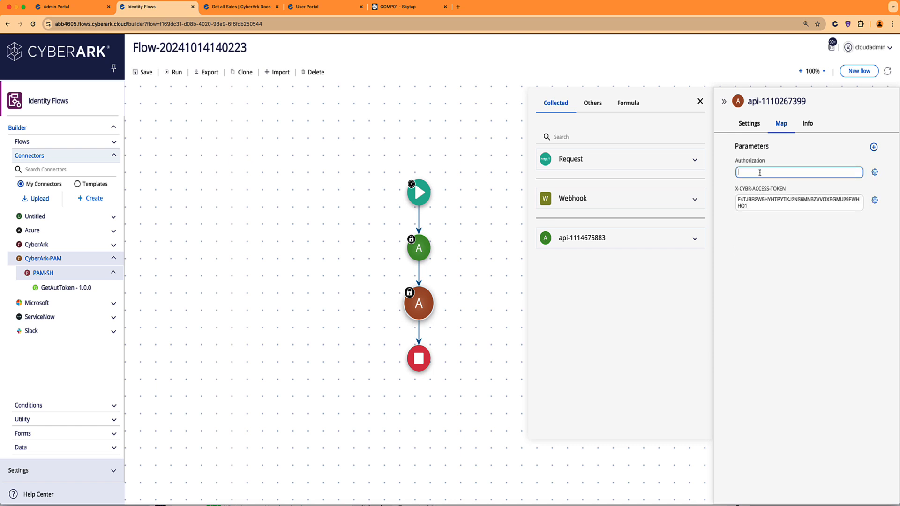
mouse_move(427, 244)
click(693, 240)
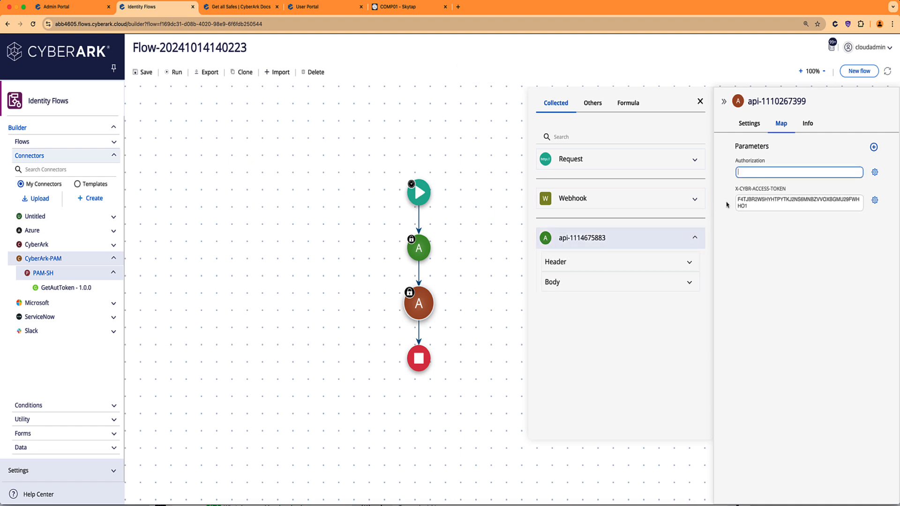
click(590, 285)
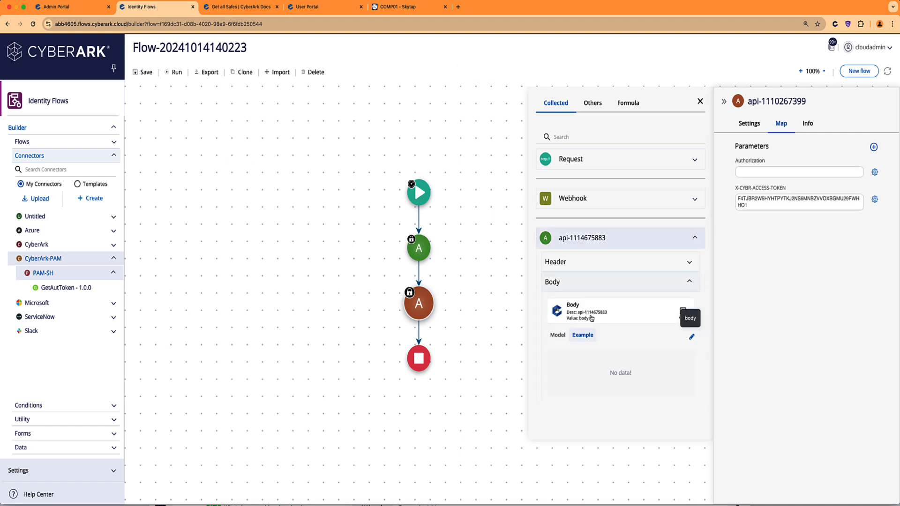
drag(579, 316, 762, 172)
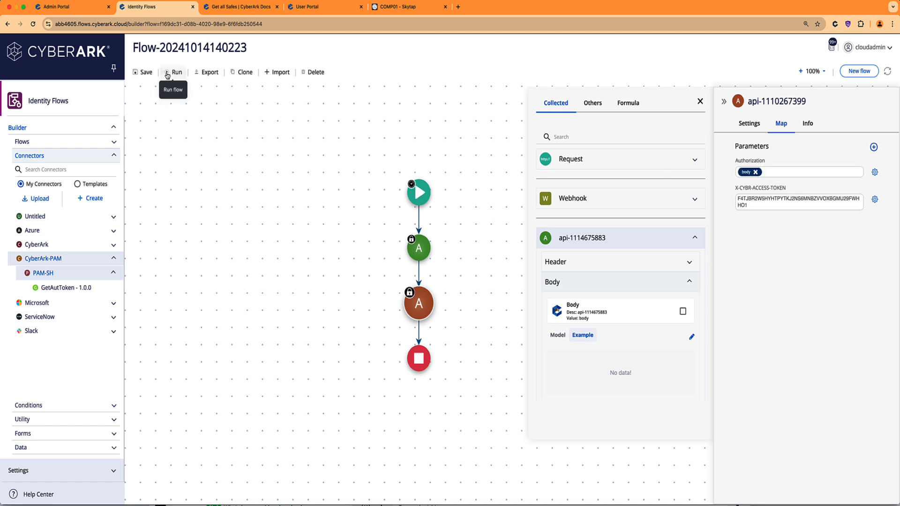
click(167, 74)
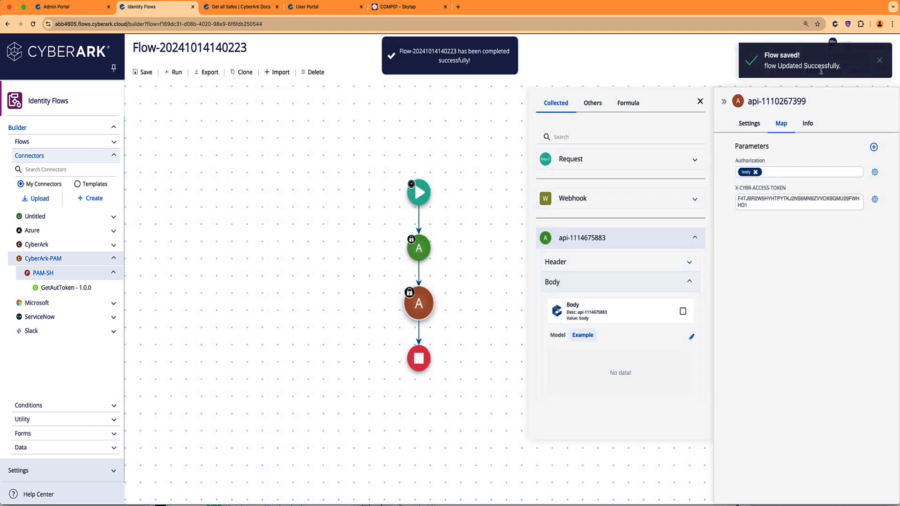
click(881, 64)
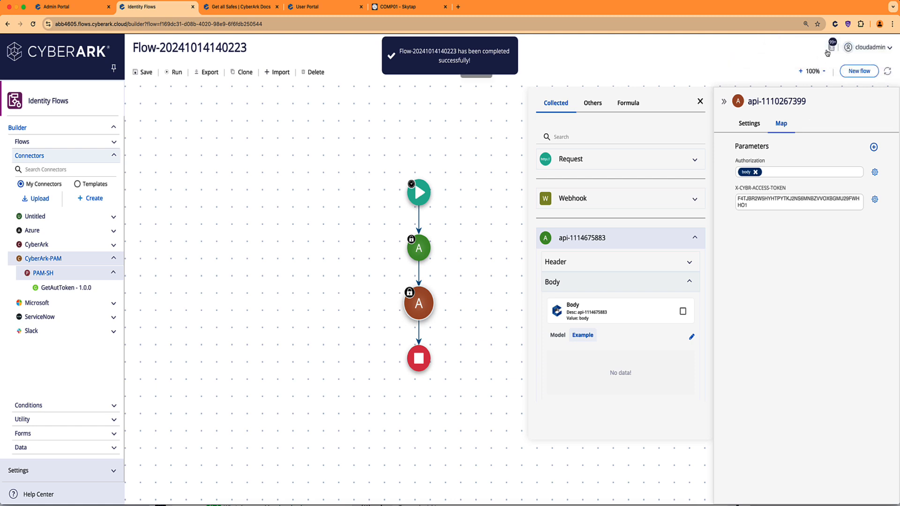
click(831, 47)
click(756, 79)
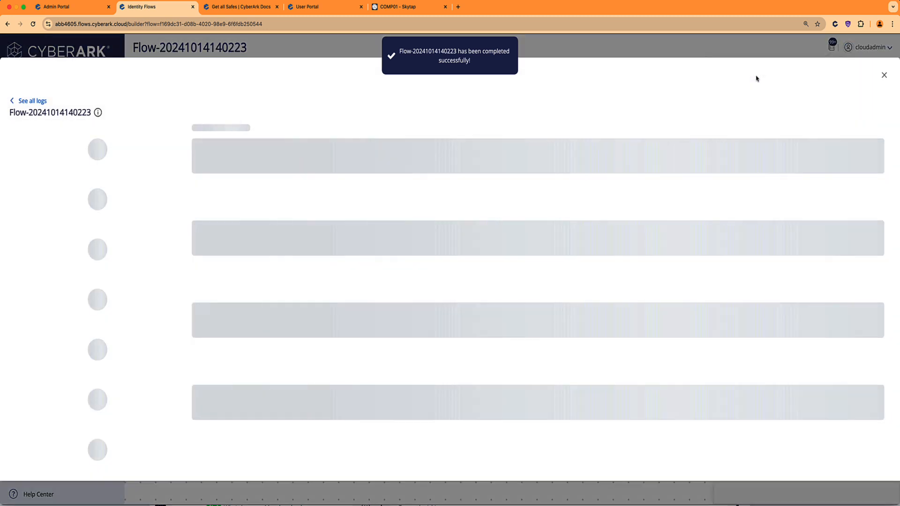
click(110, 310)
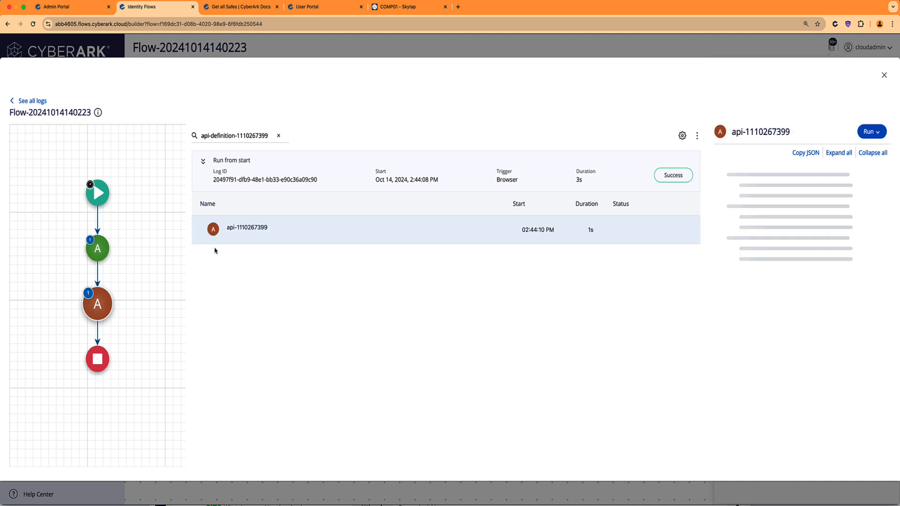
click(754, 229)
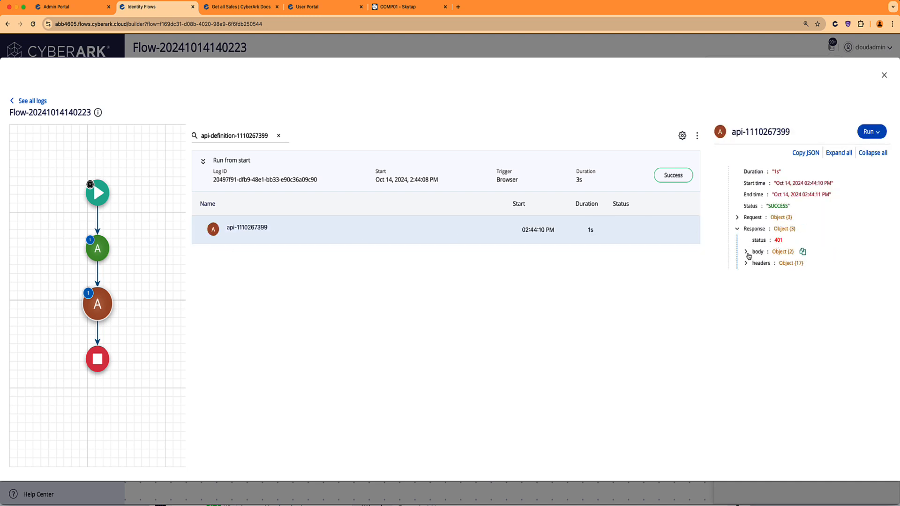
click(749, 253)
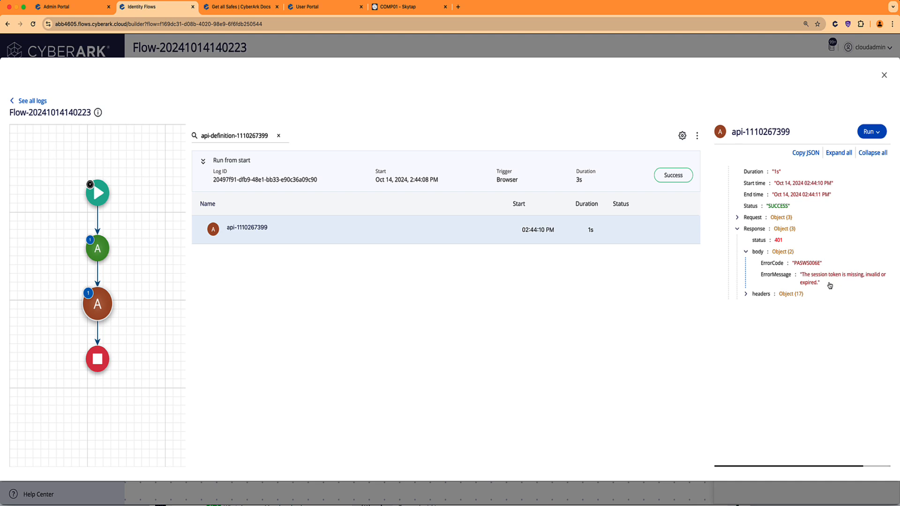
Inspect the Authorization header value sent in the request, then close the log.
click(737, 218)
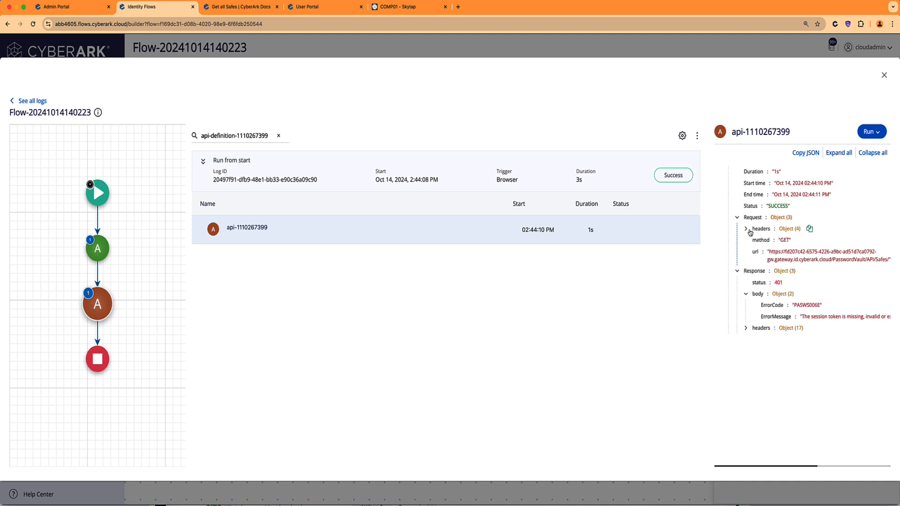
click(748, 230)
click(754, 241)
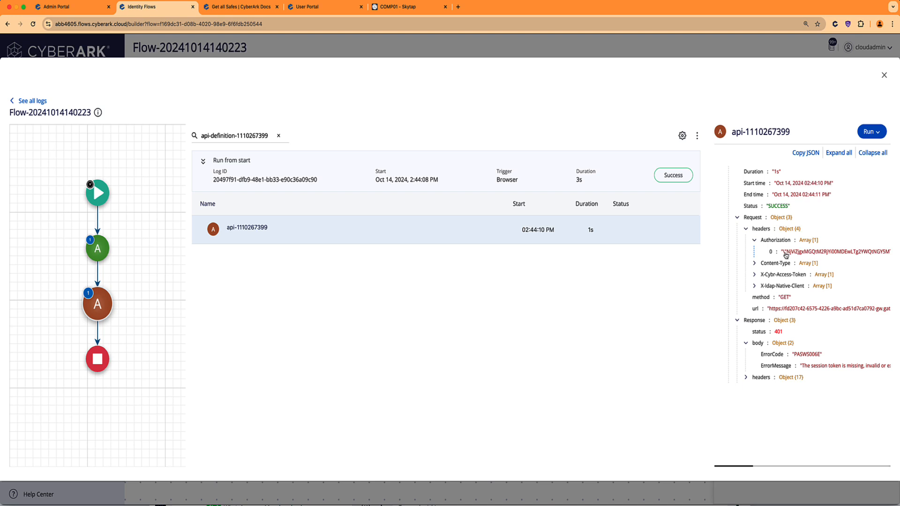
scroll(787, 255, right, 10)
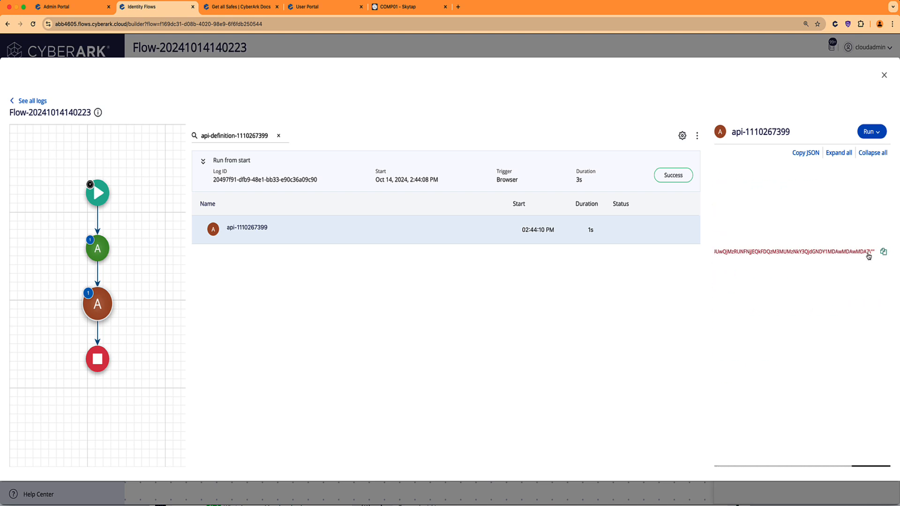
scroll(866, 253, left, 10)
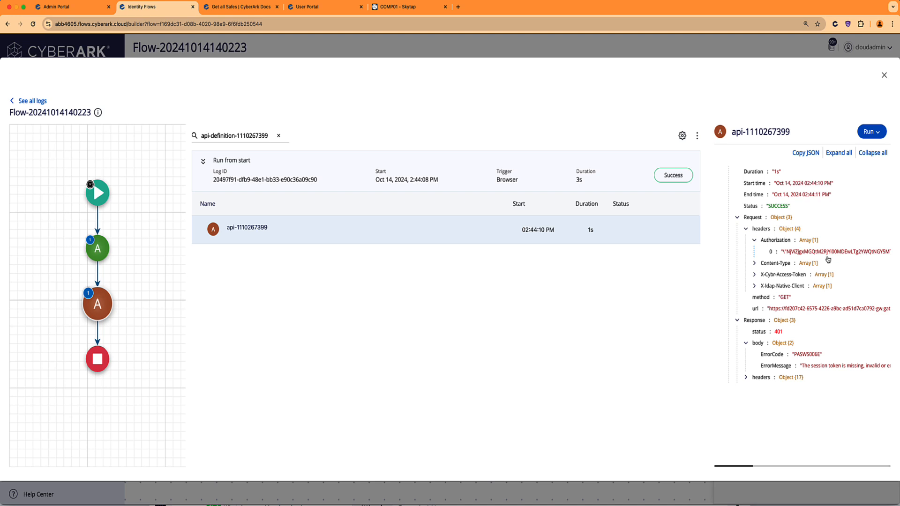
key(Escape)
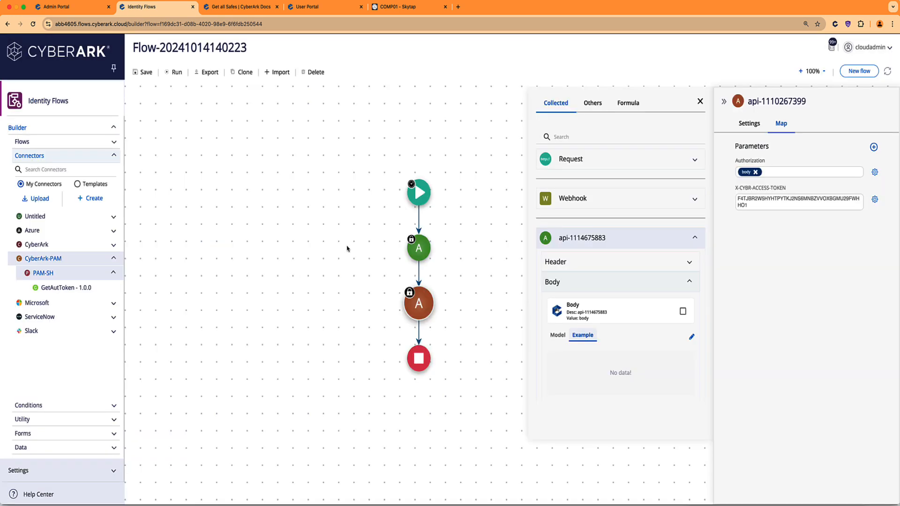
Clear Authorization's body value and start a ReplaceAll formula in its place.
click(755, 172)
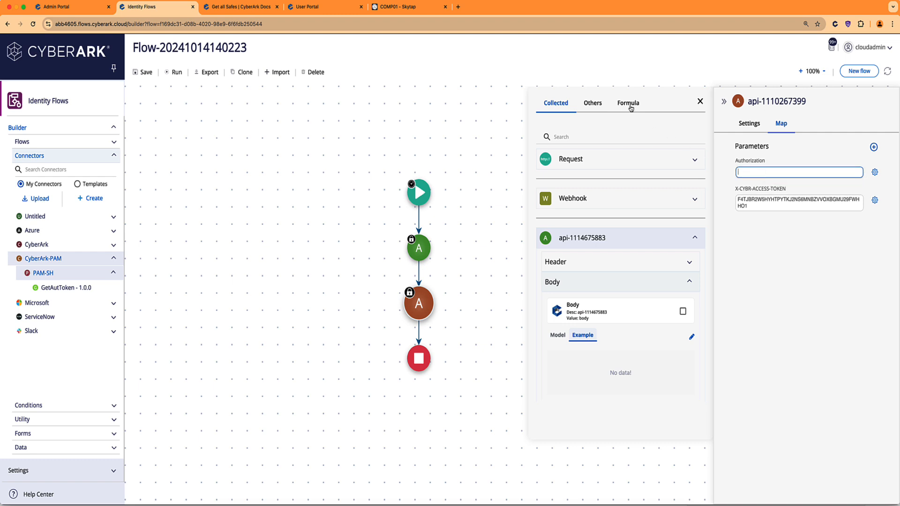
click(628, 103)
click(592, 183)
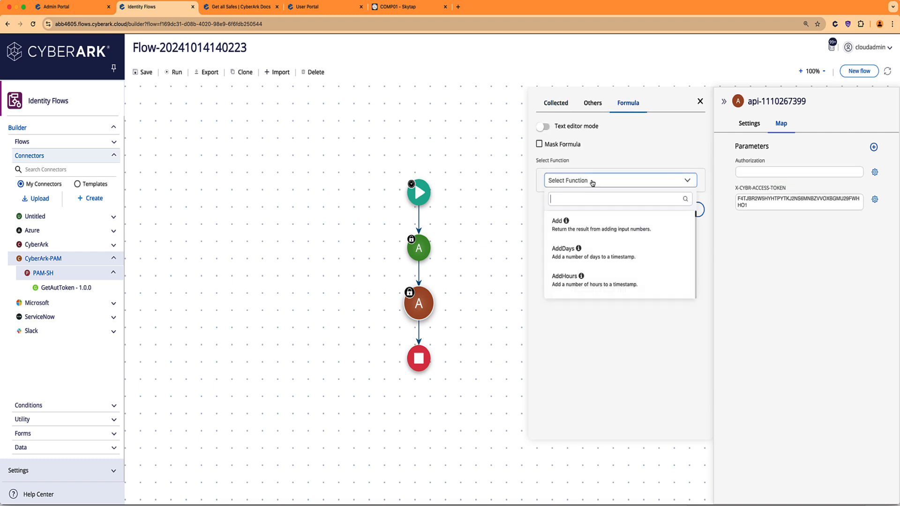
text(replac)
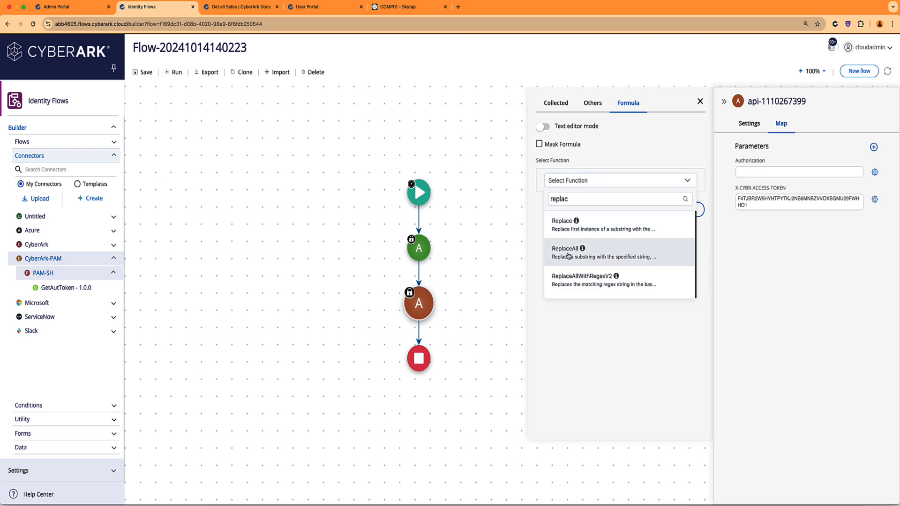
click(567, 254)
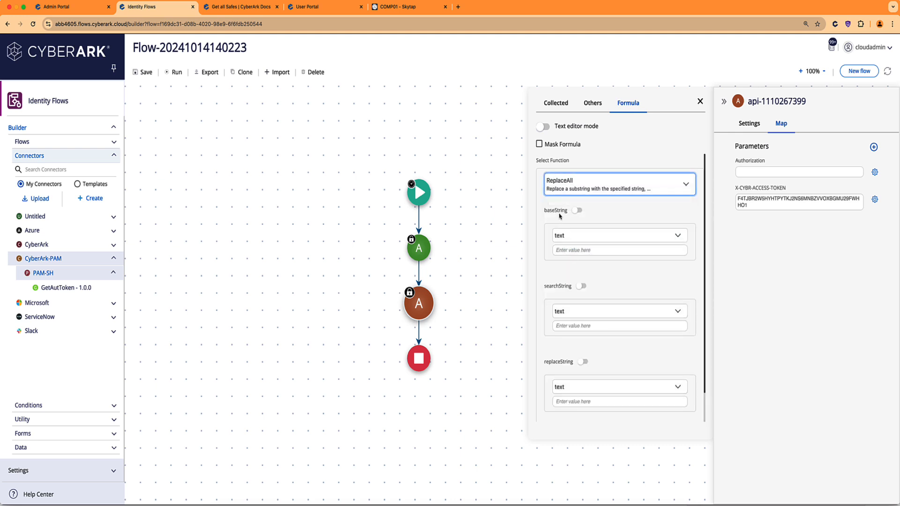
click(567, 252)
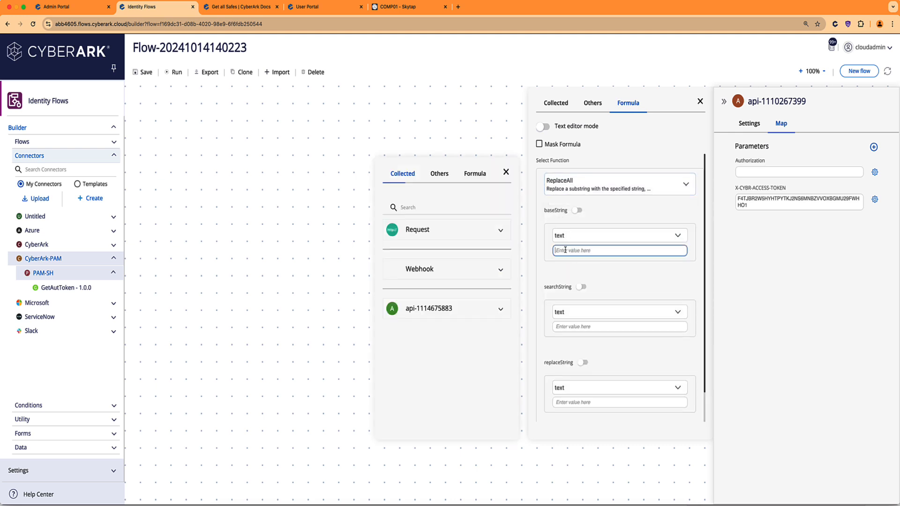
click(487, 313)
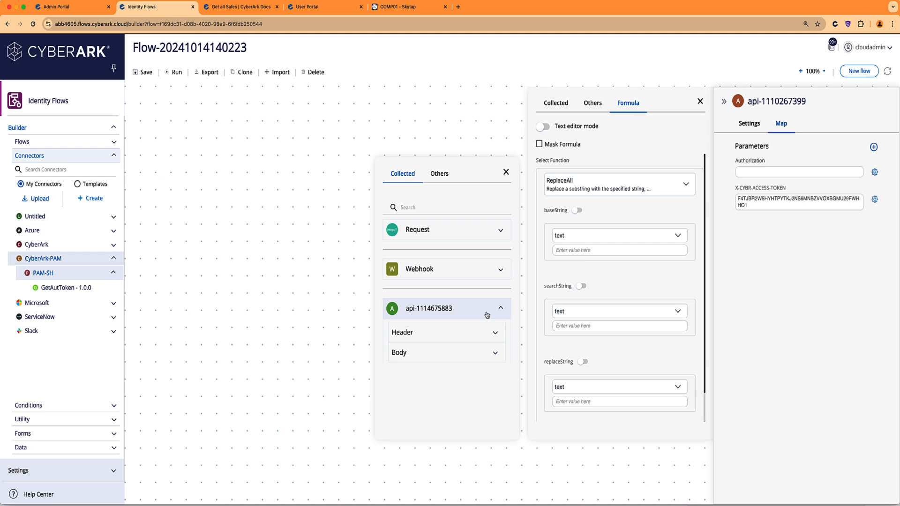
click(419, 353)
click(419, 383)
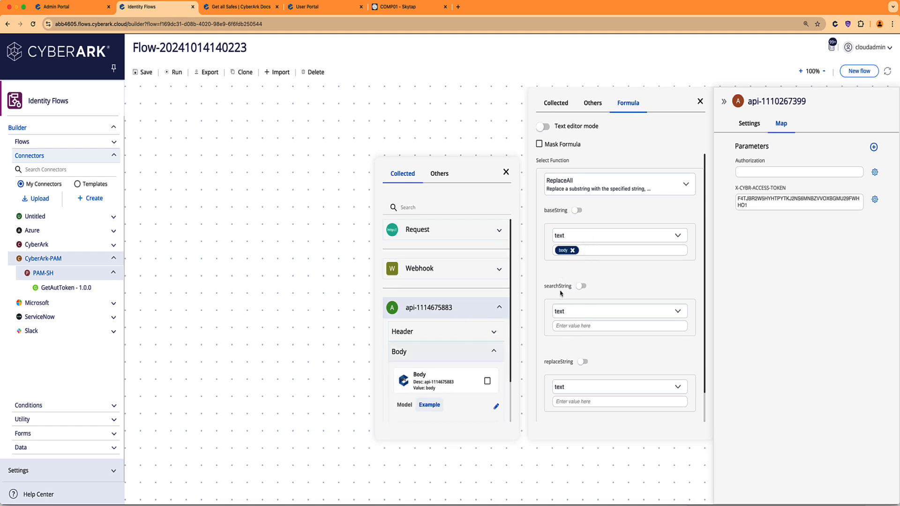
click(562, 325)
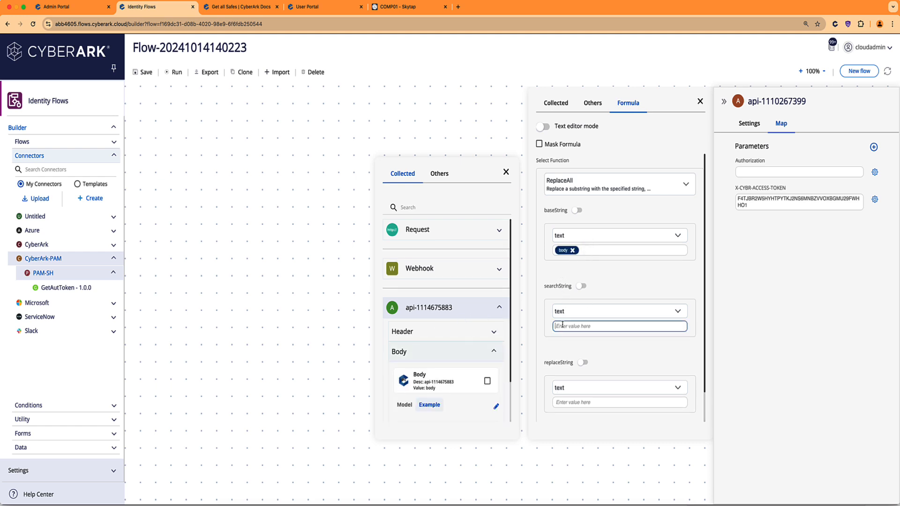
text(")
click(571, 401)
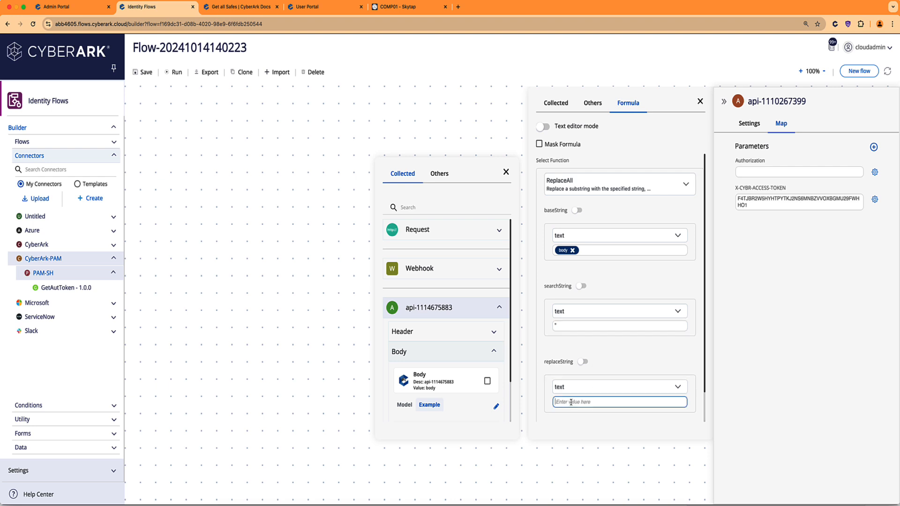
scroll(591, 404, down, 1)
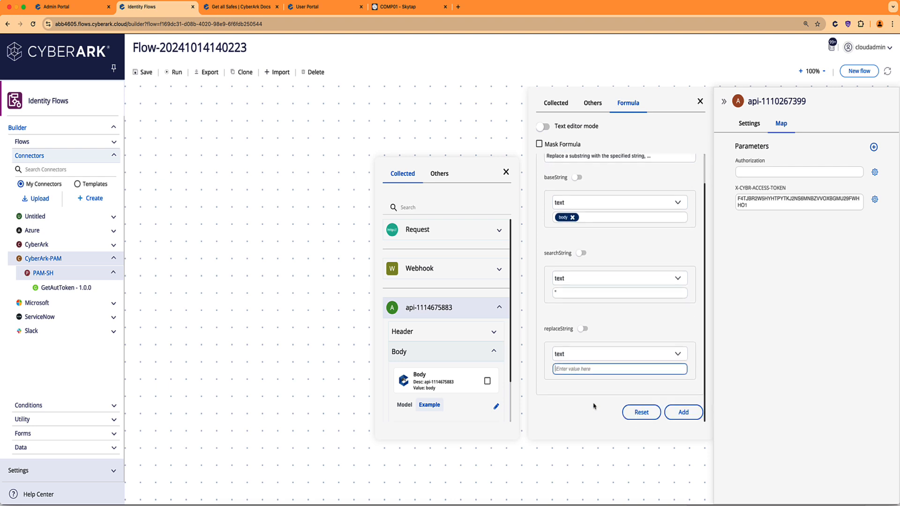
click(678, 413)
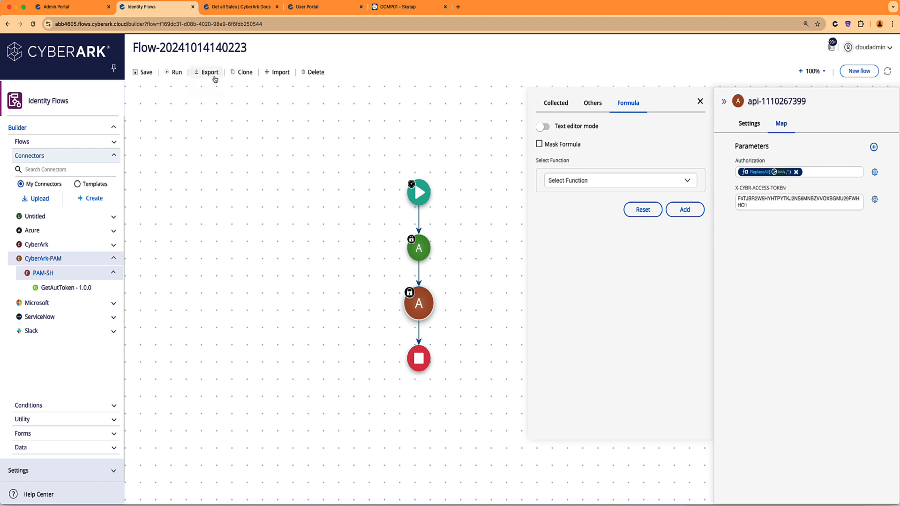
click(170, 73)
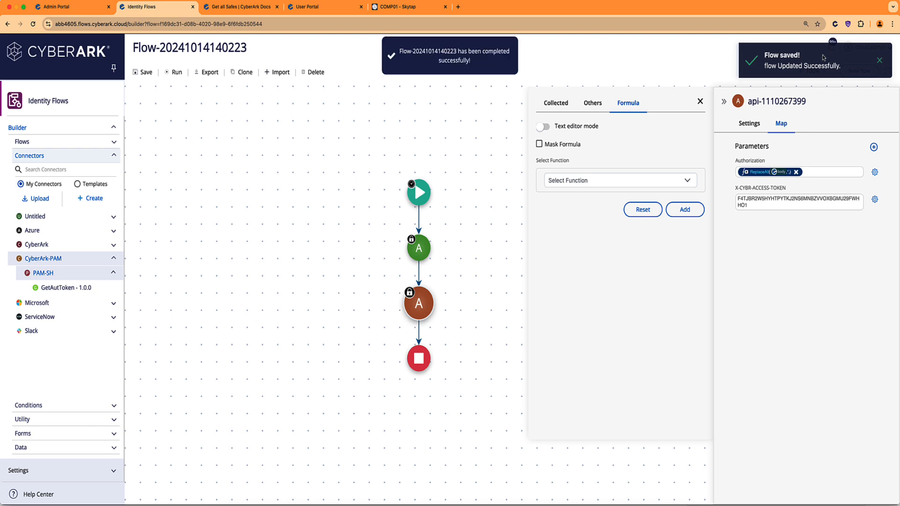
click(879, 60)
click(832, 45)
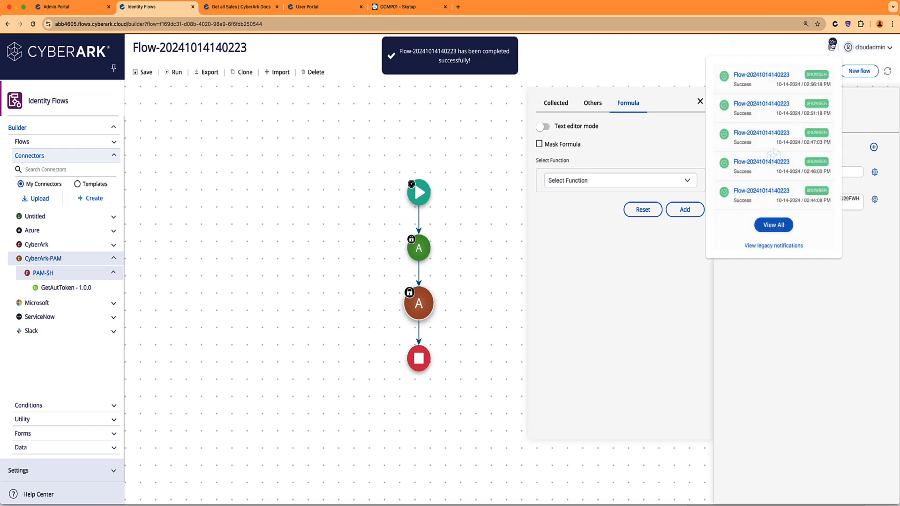
click(781, 77)
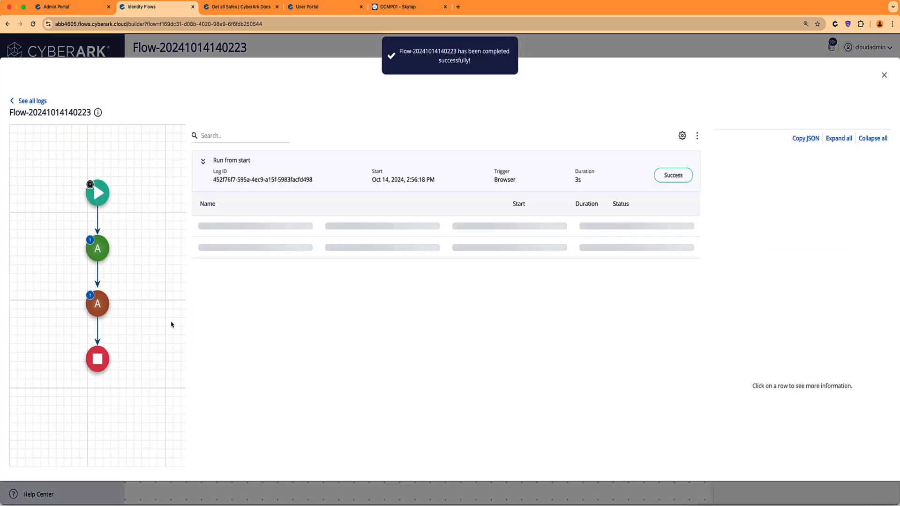
click(99, 311)
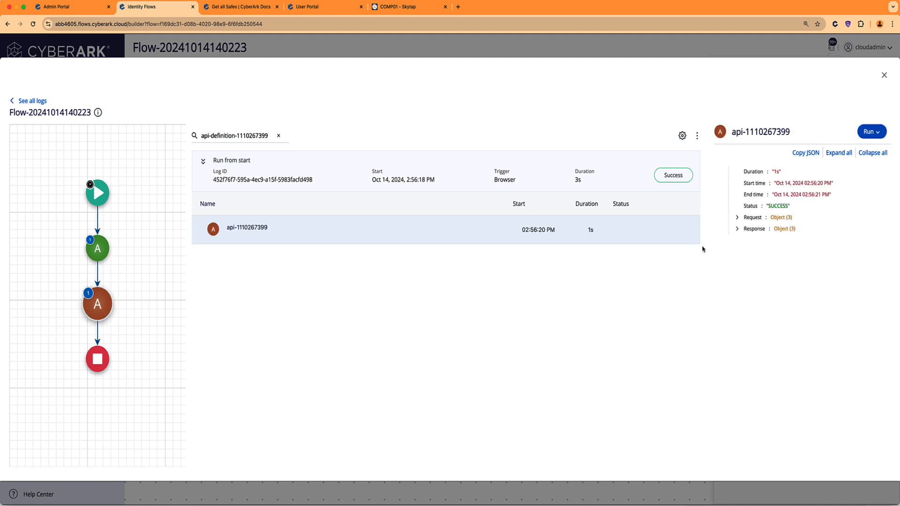
Confirm the response is status 200 listing 12 safes, then close the log.
click(736, 228)
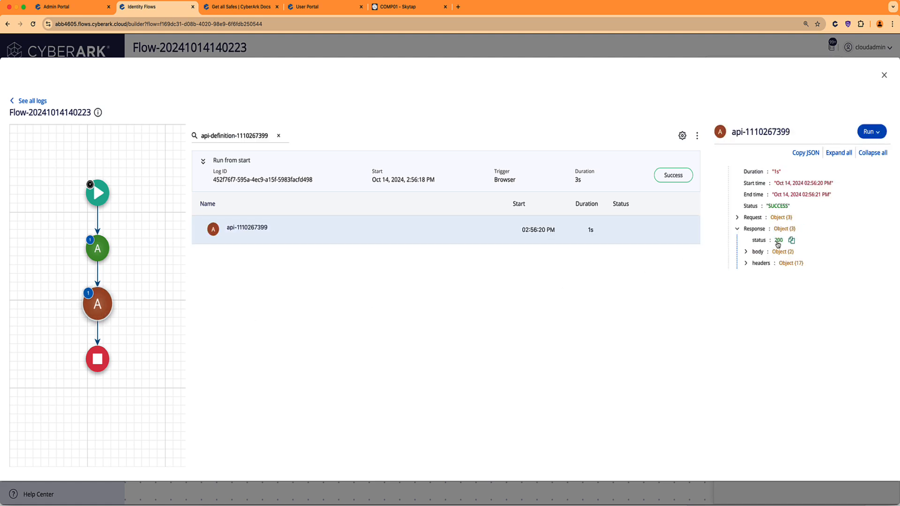
click(746, 252)
click(736, 229)
click(745, 251)
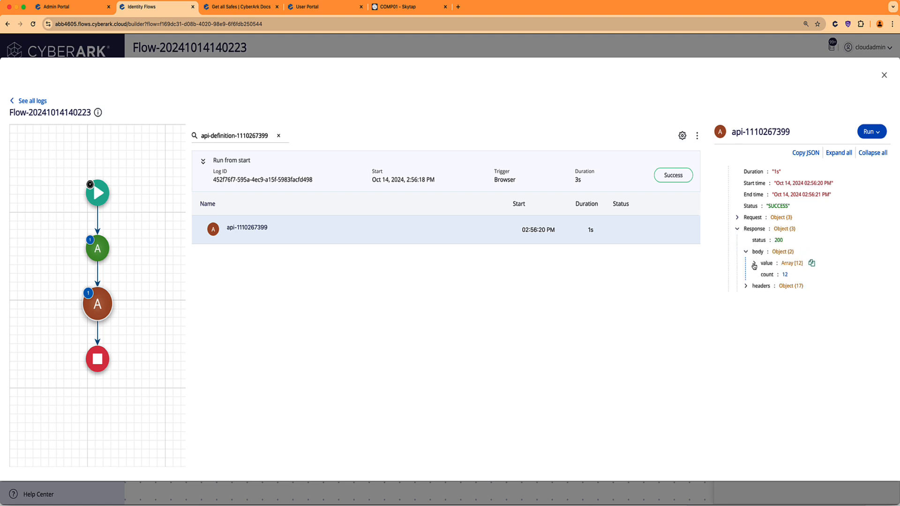
click(754, 264)
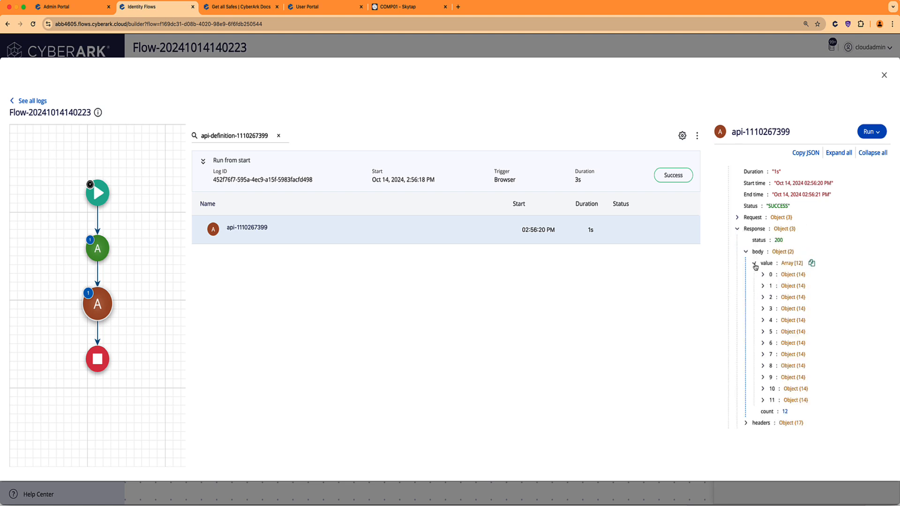
click(762, 297)
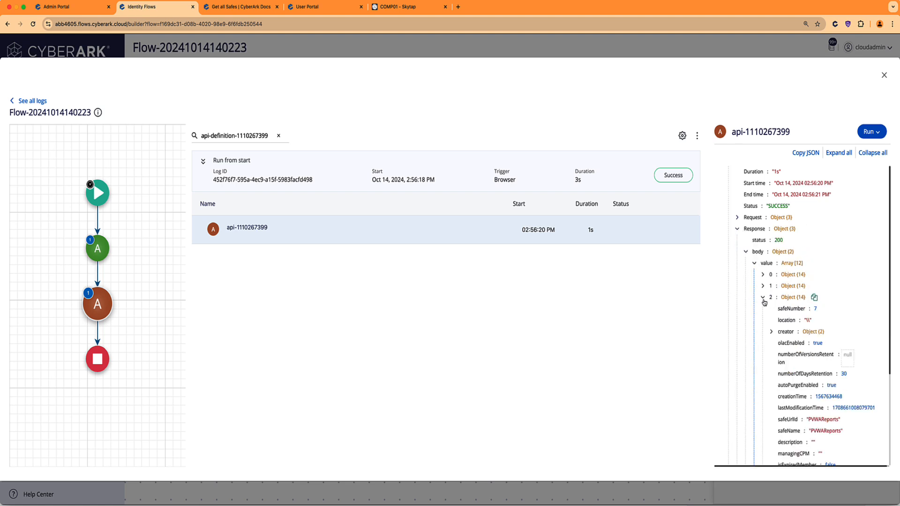
scroll(773, 336, down, 1)
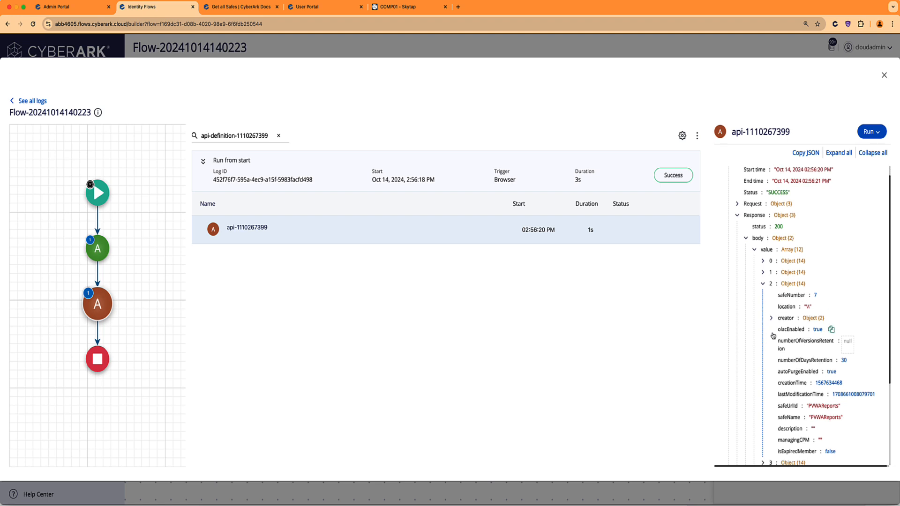
scroll(774, 336, down, 5)
scroll(778, 323, up, 6)
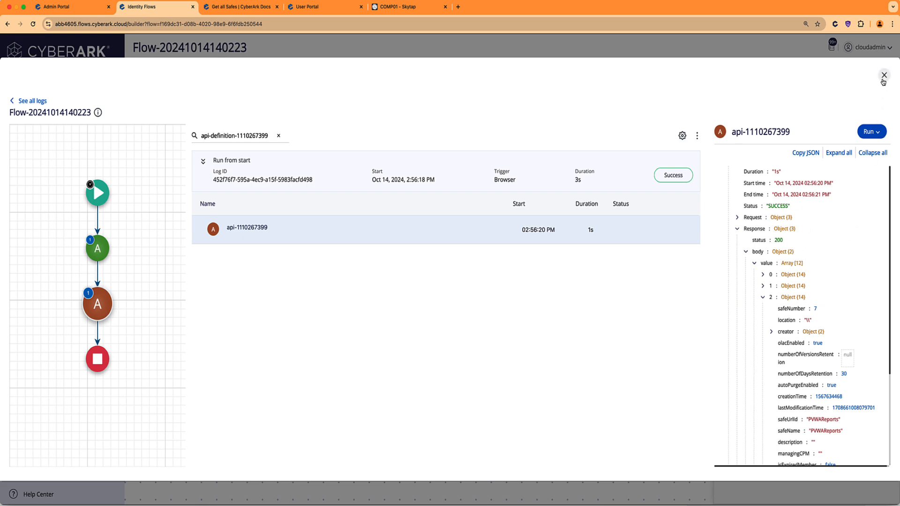
click(883, 75)
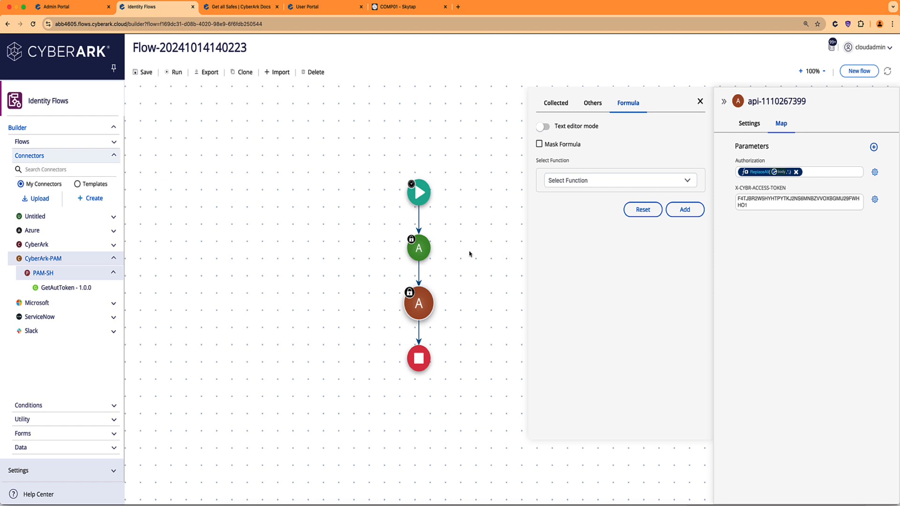
Review the flow's connector nodes, then expand Data to list Manage, Create, Read, Update and Delete.
mouse_move(419, 249)
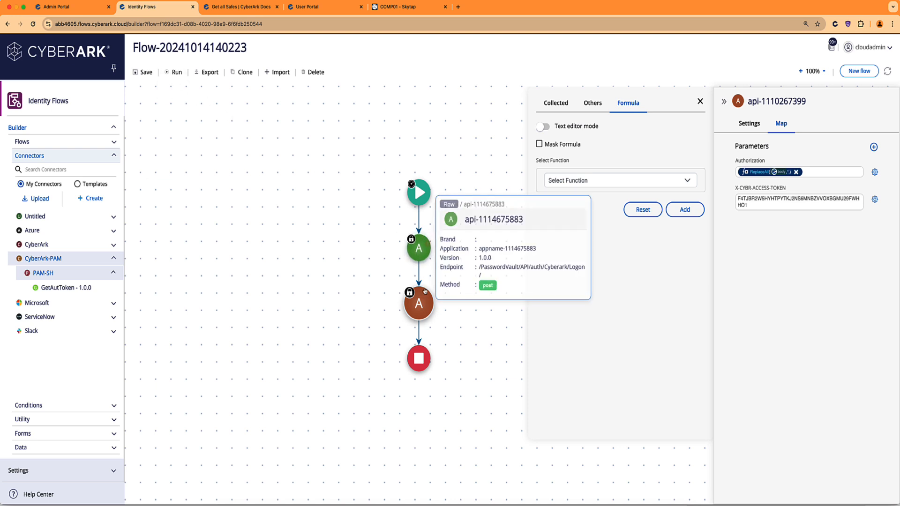
mouse_move(425, 305)
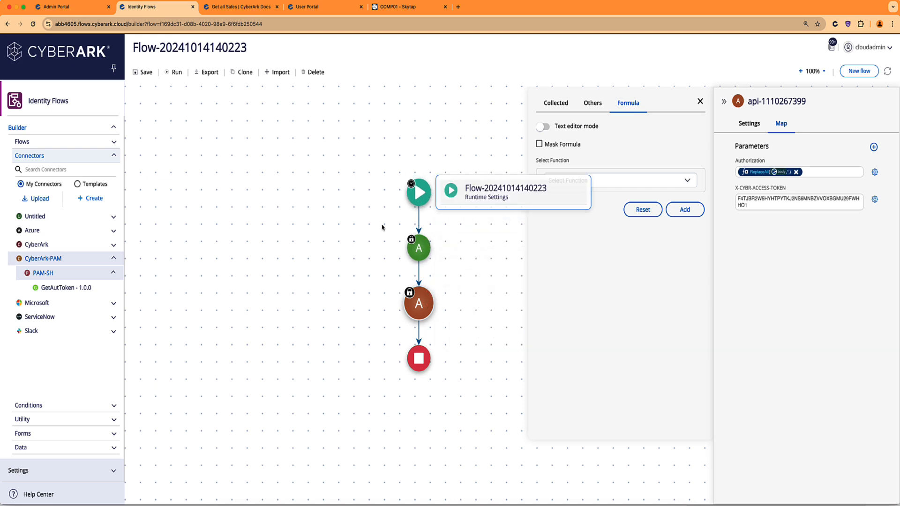
click(92, 449)
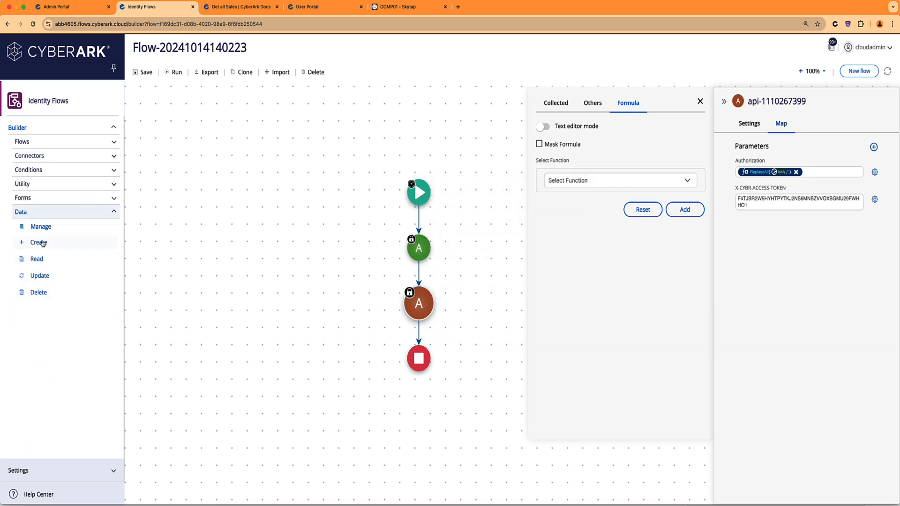